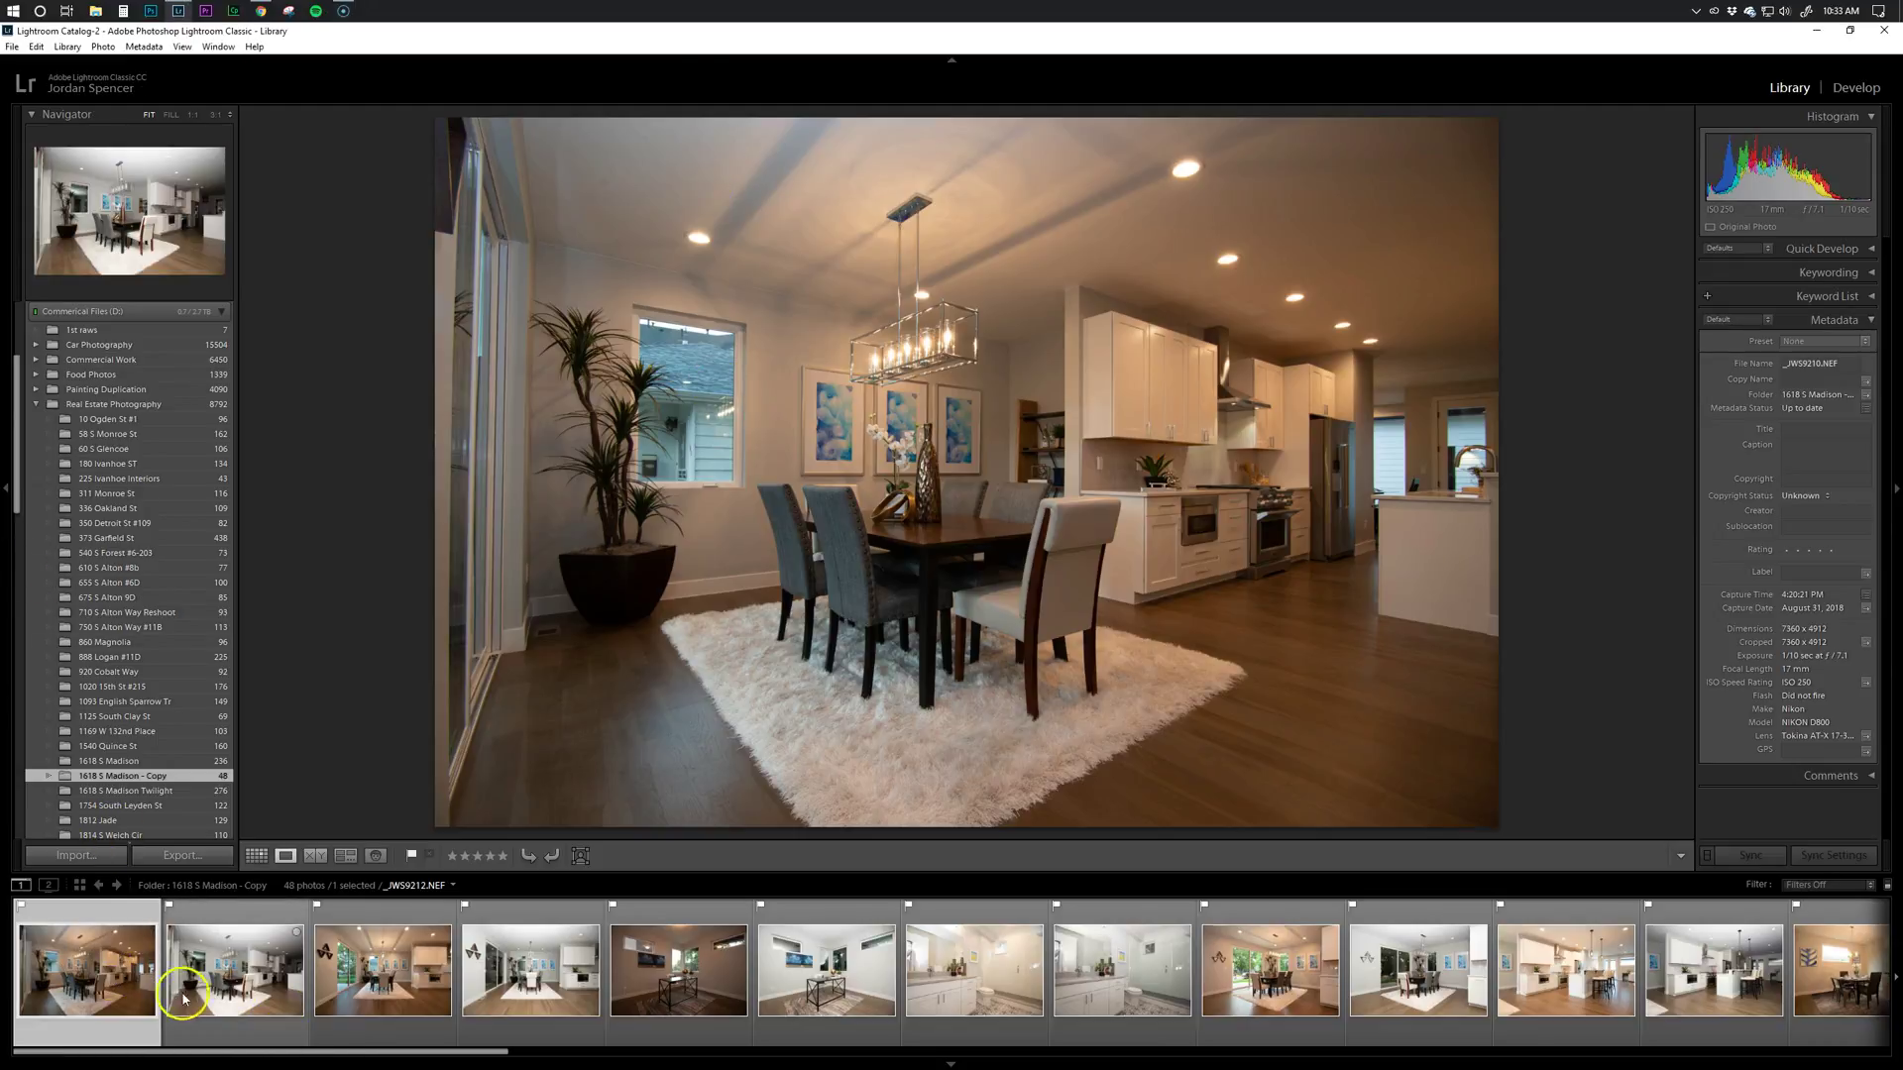
Compare the warm ambient shots with their white flash counterparts across the dining, office and bathroom photos
left_click(233, 976)
left_click(392, 981)
left_click(575, 997)
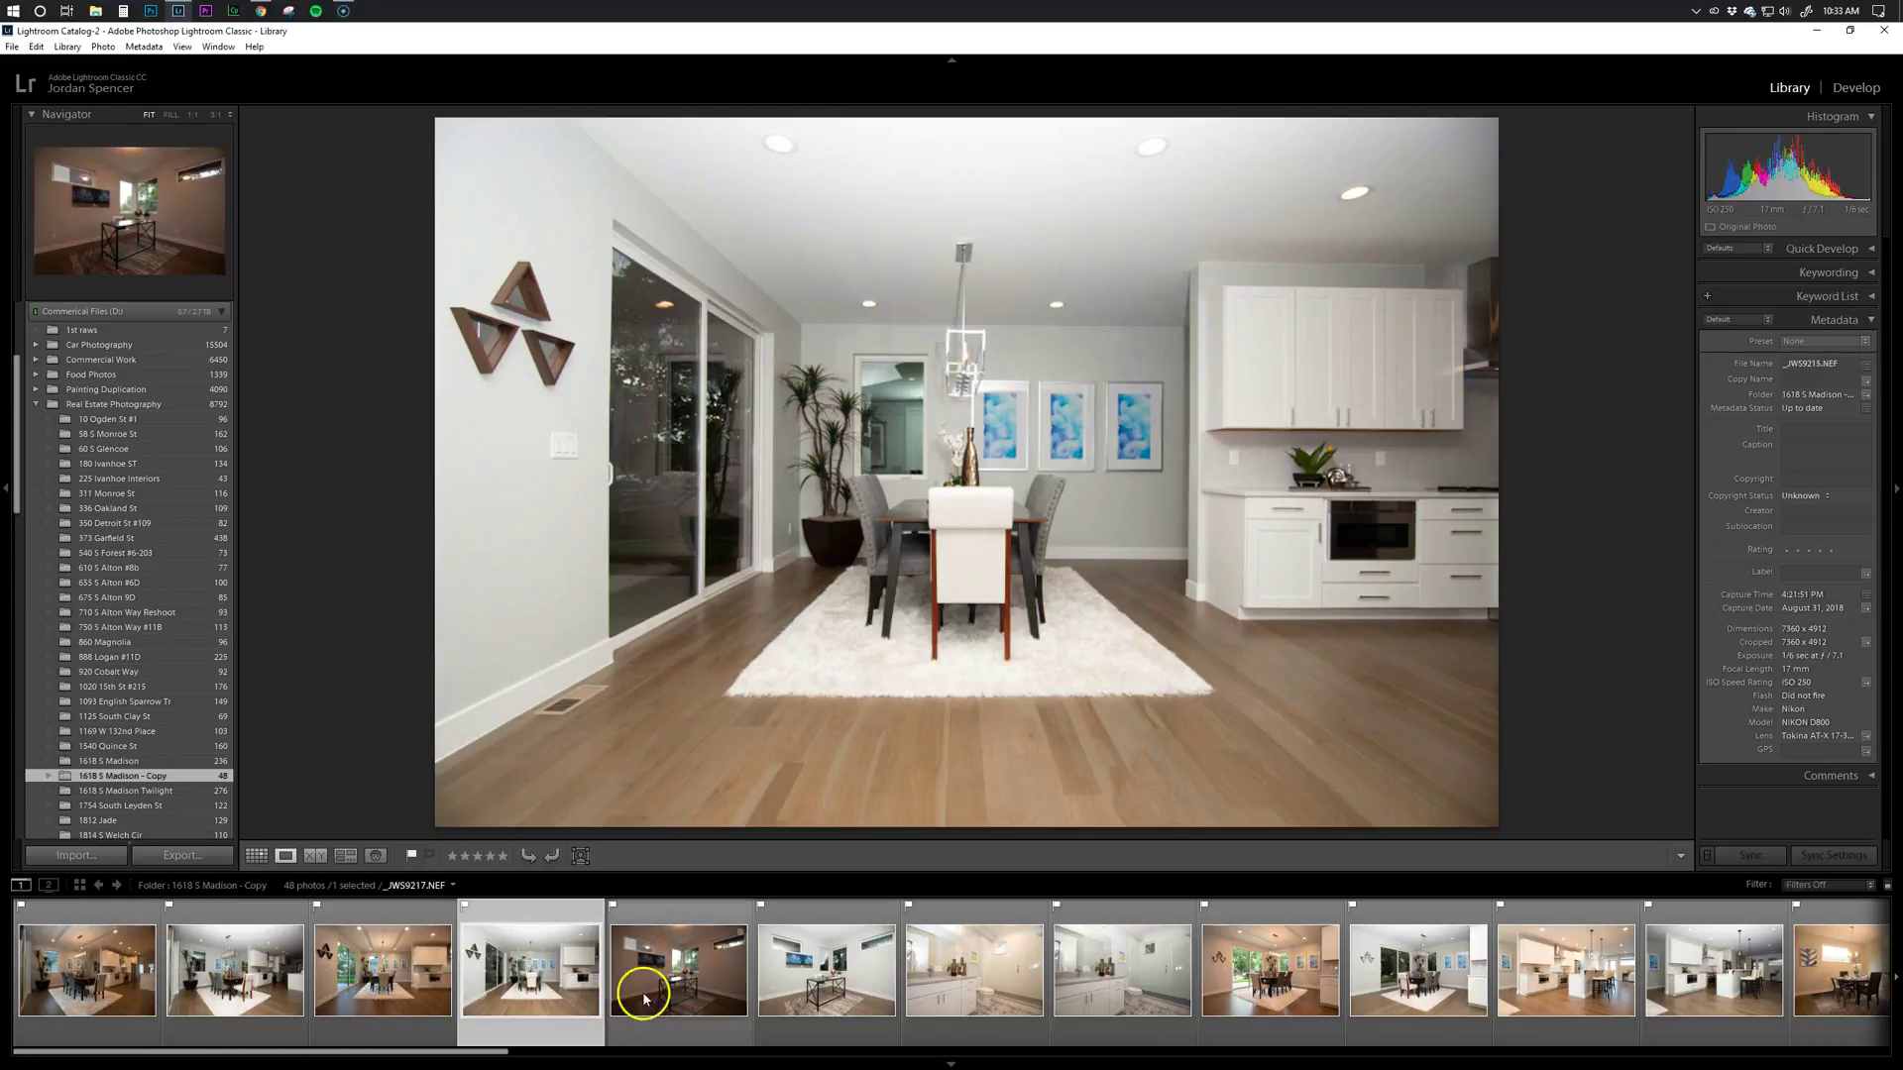
left_click(684, 986)
left_click(833, 984)
left_click(1041, 984)
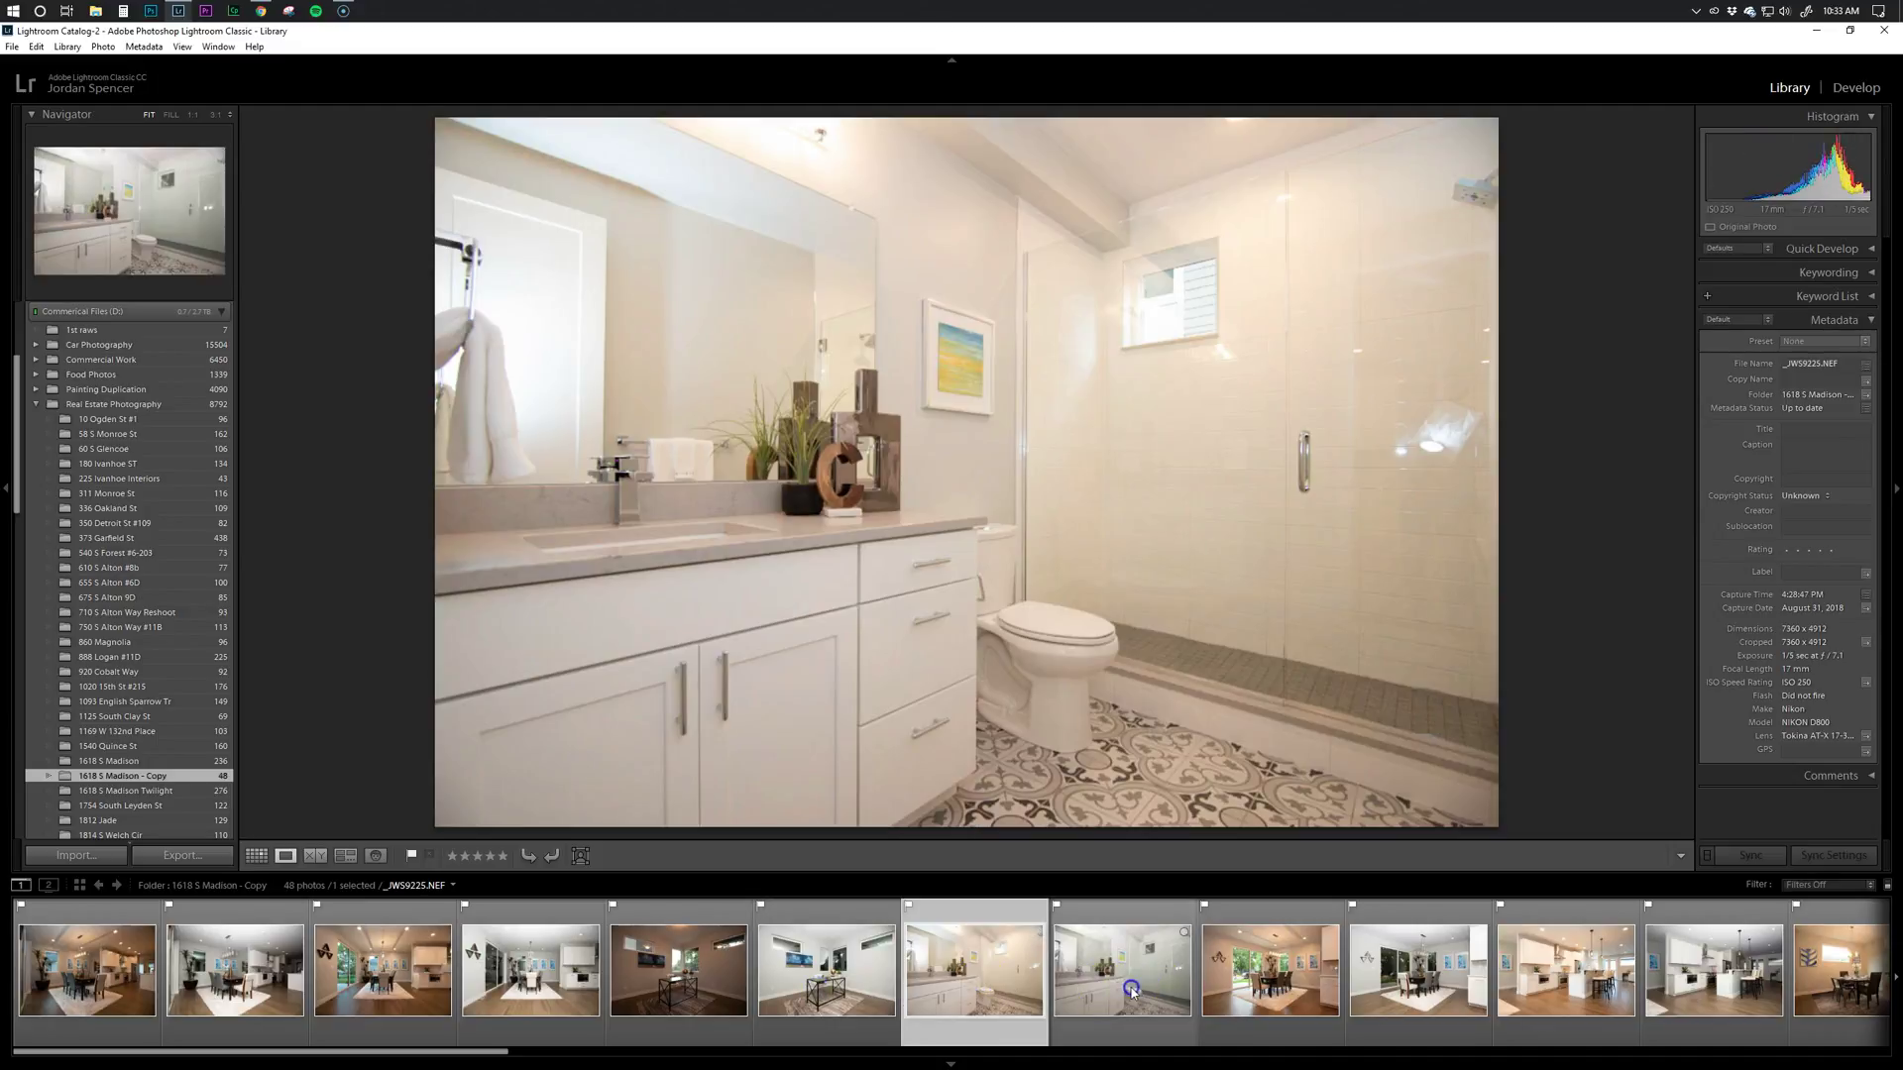
left_click(1155, 989)
left_click(81, 987)
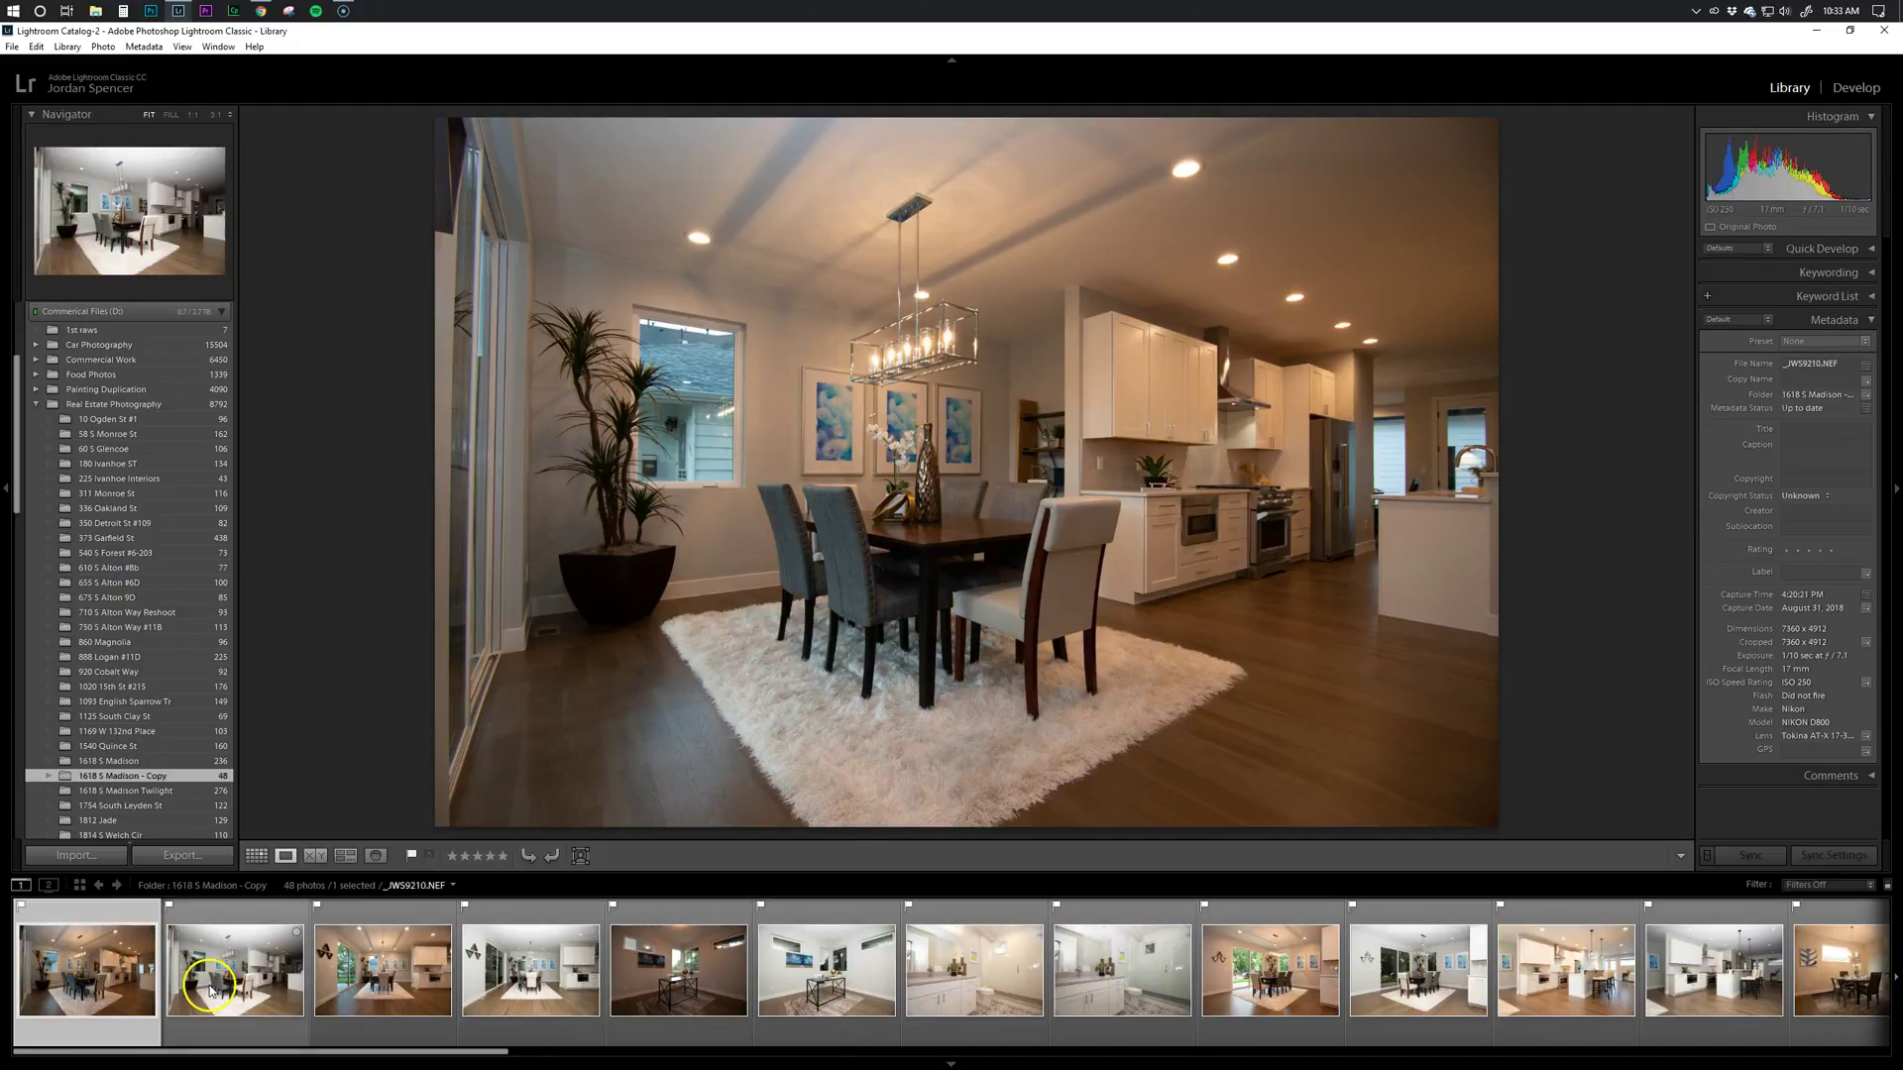
Bring the first dining room photo into the Develop module and add the ambient sliding-door dining shot and office shot to the selection
left_click(1857, 87)
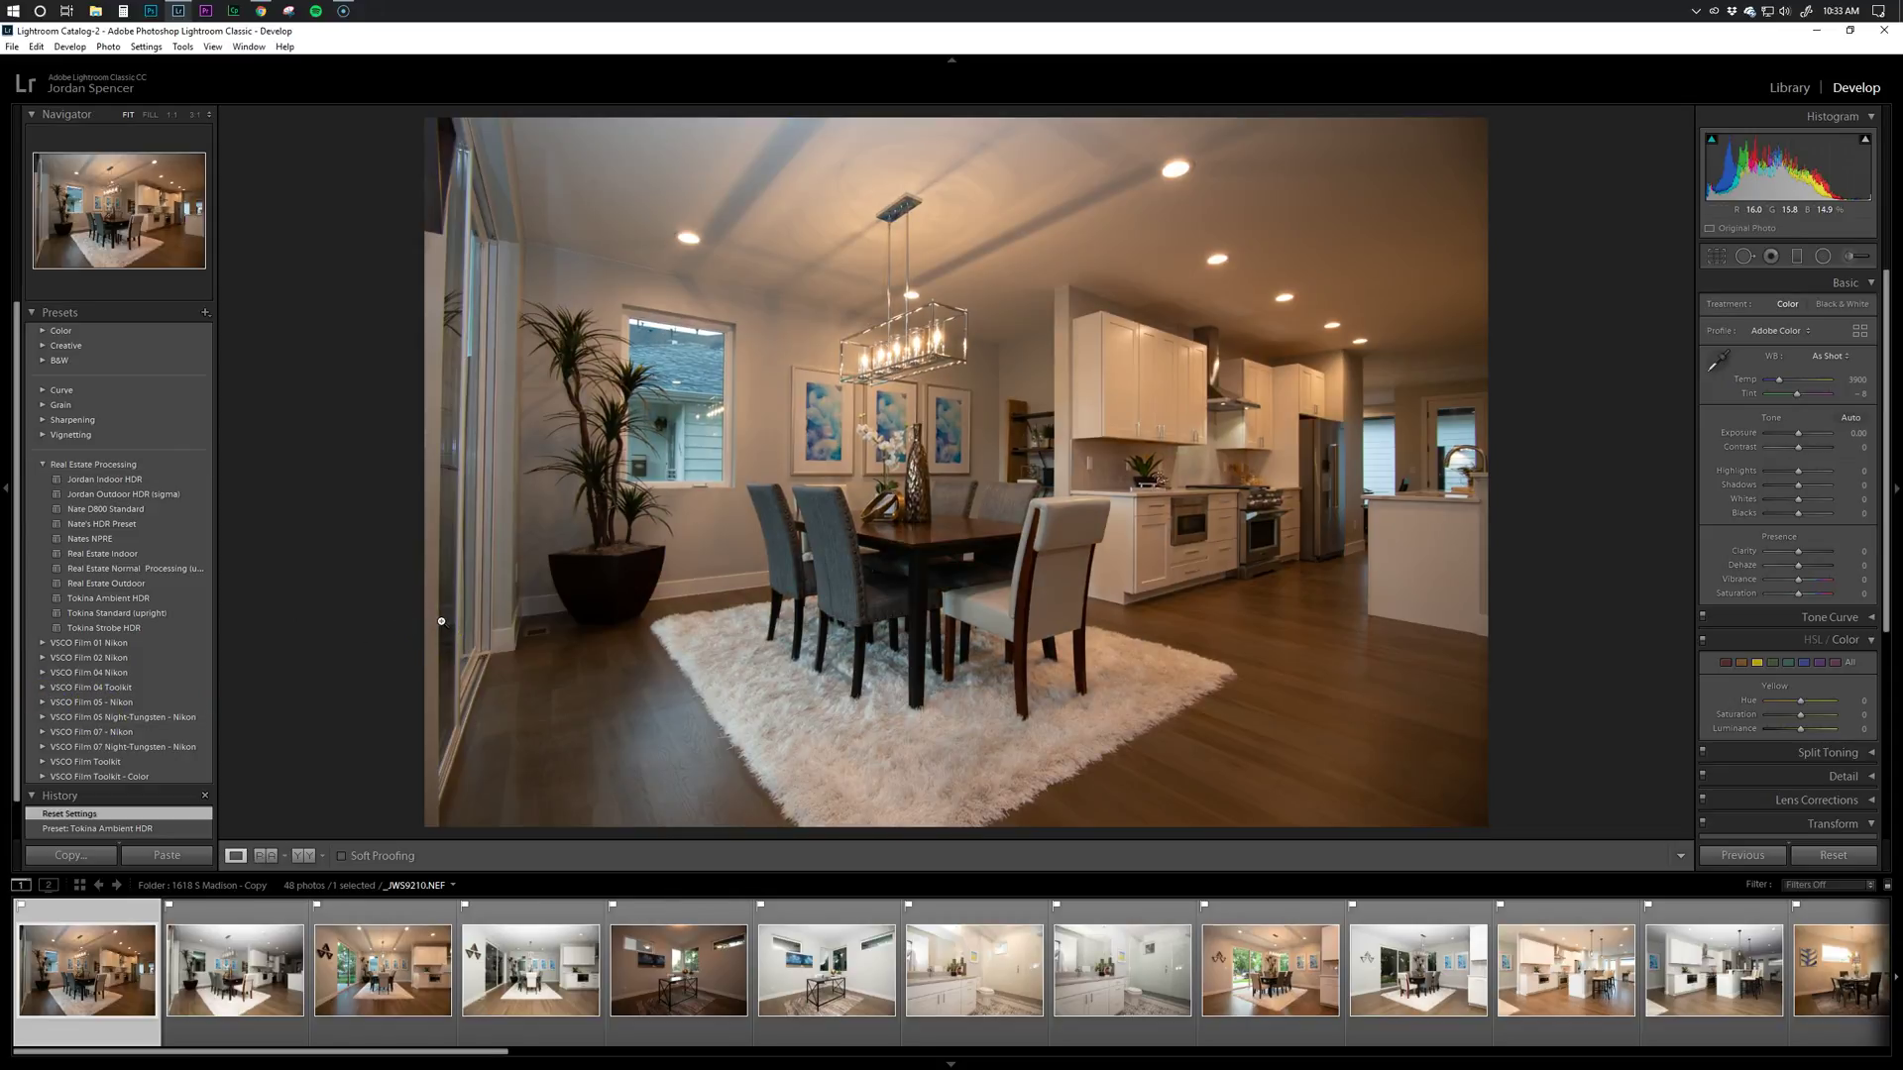
left_click(421, 625)
left_click(374, 991, "ctrl")
left_click(616, 1002, "ctrl")
scroll(722, 992, "down", 3)
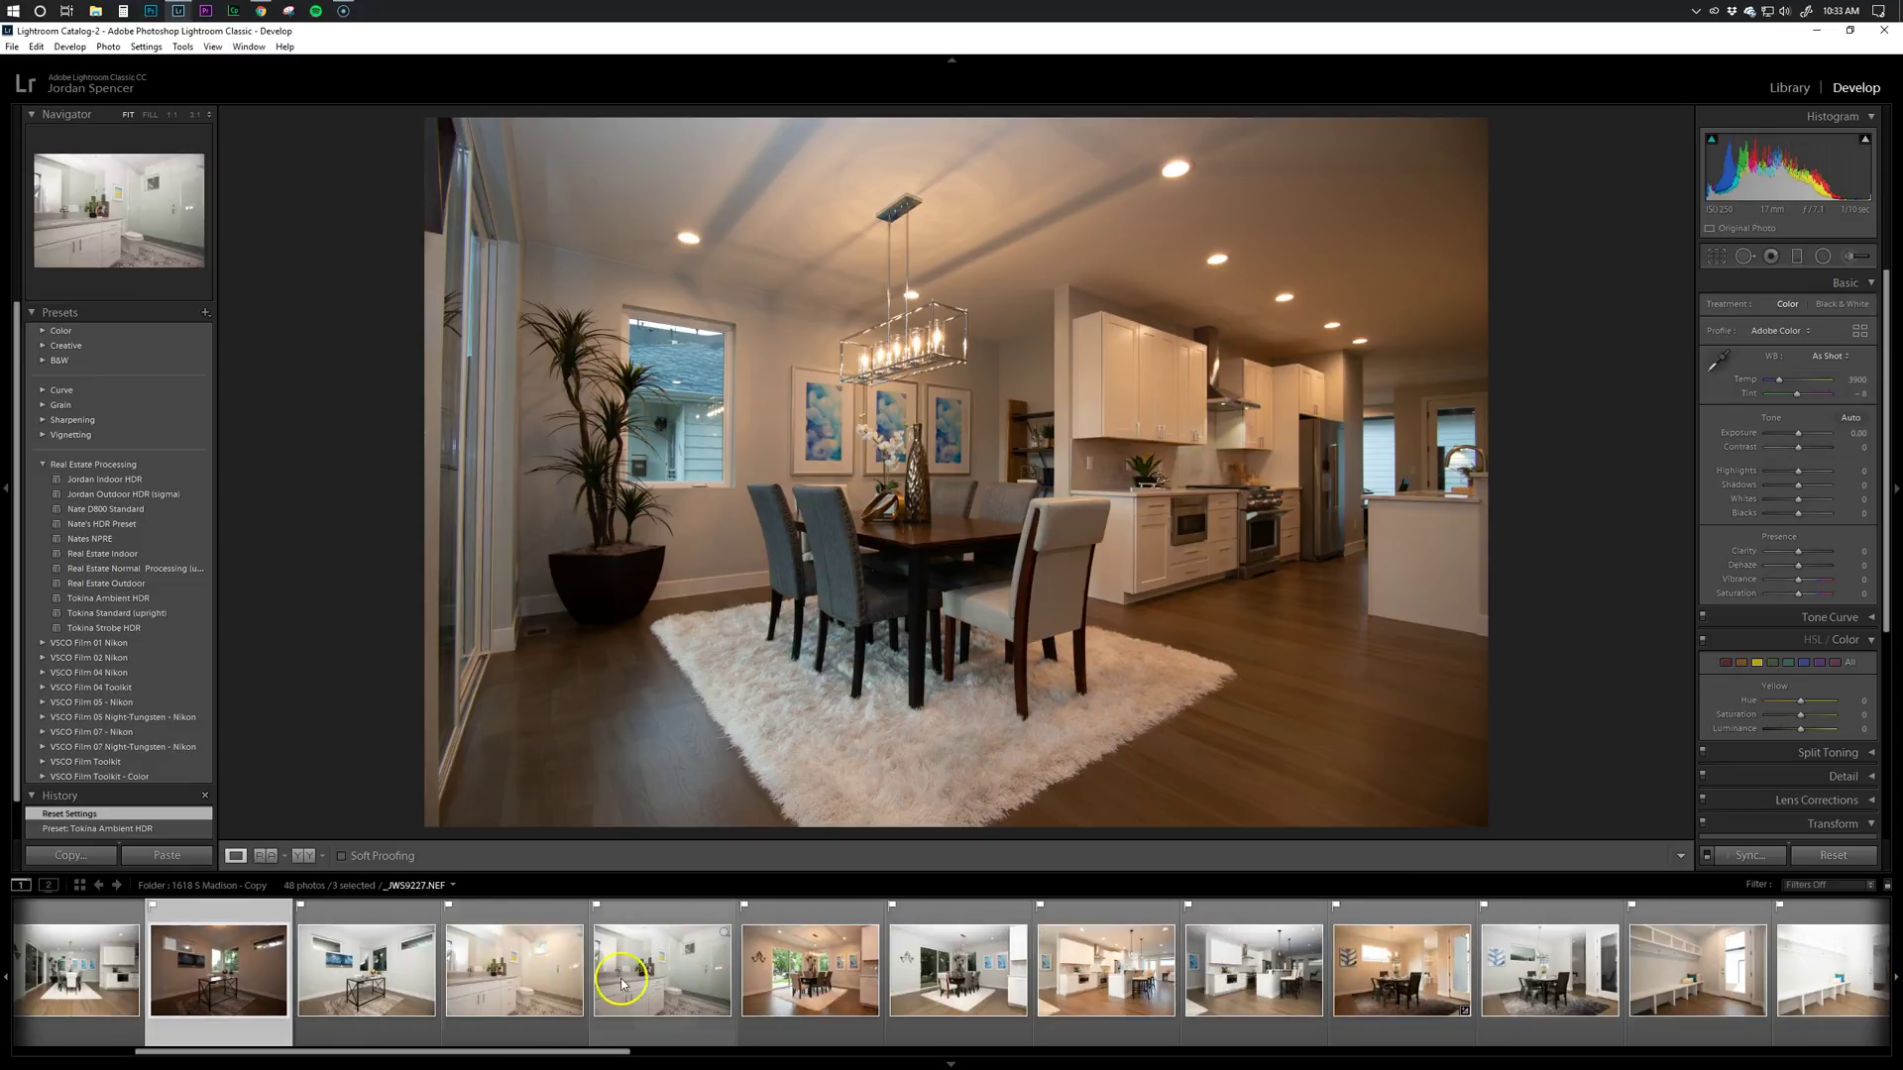
Extend the selection with the ambient bathroom, dining, kitchen and mudroom shots, undoing an accidental deselection
left_click(515, 976, "ctrl")
left_click(810, 976, "ctrl")
left_click(1120, 981, "ctrl")
left_click(1416, 972, "ctrl")
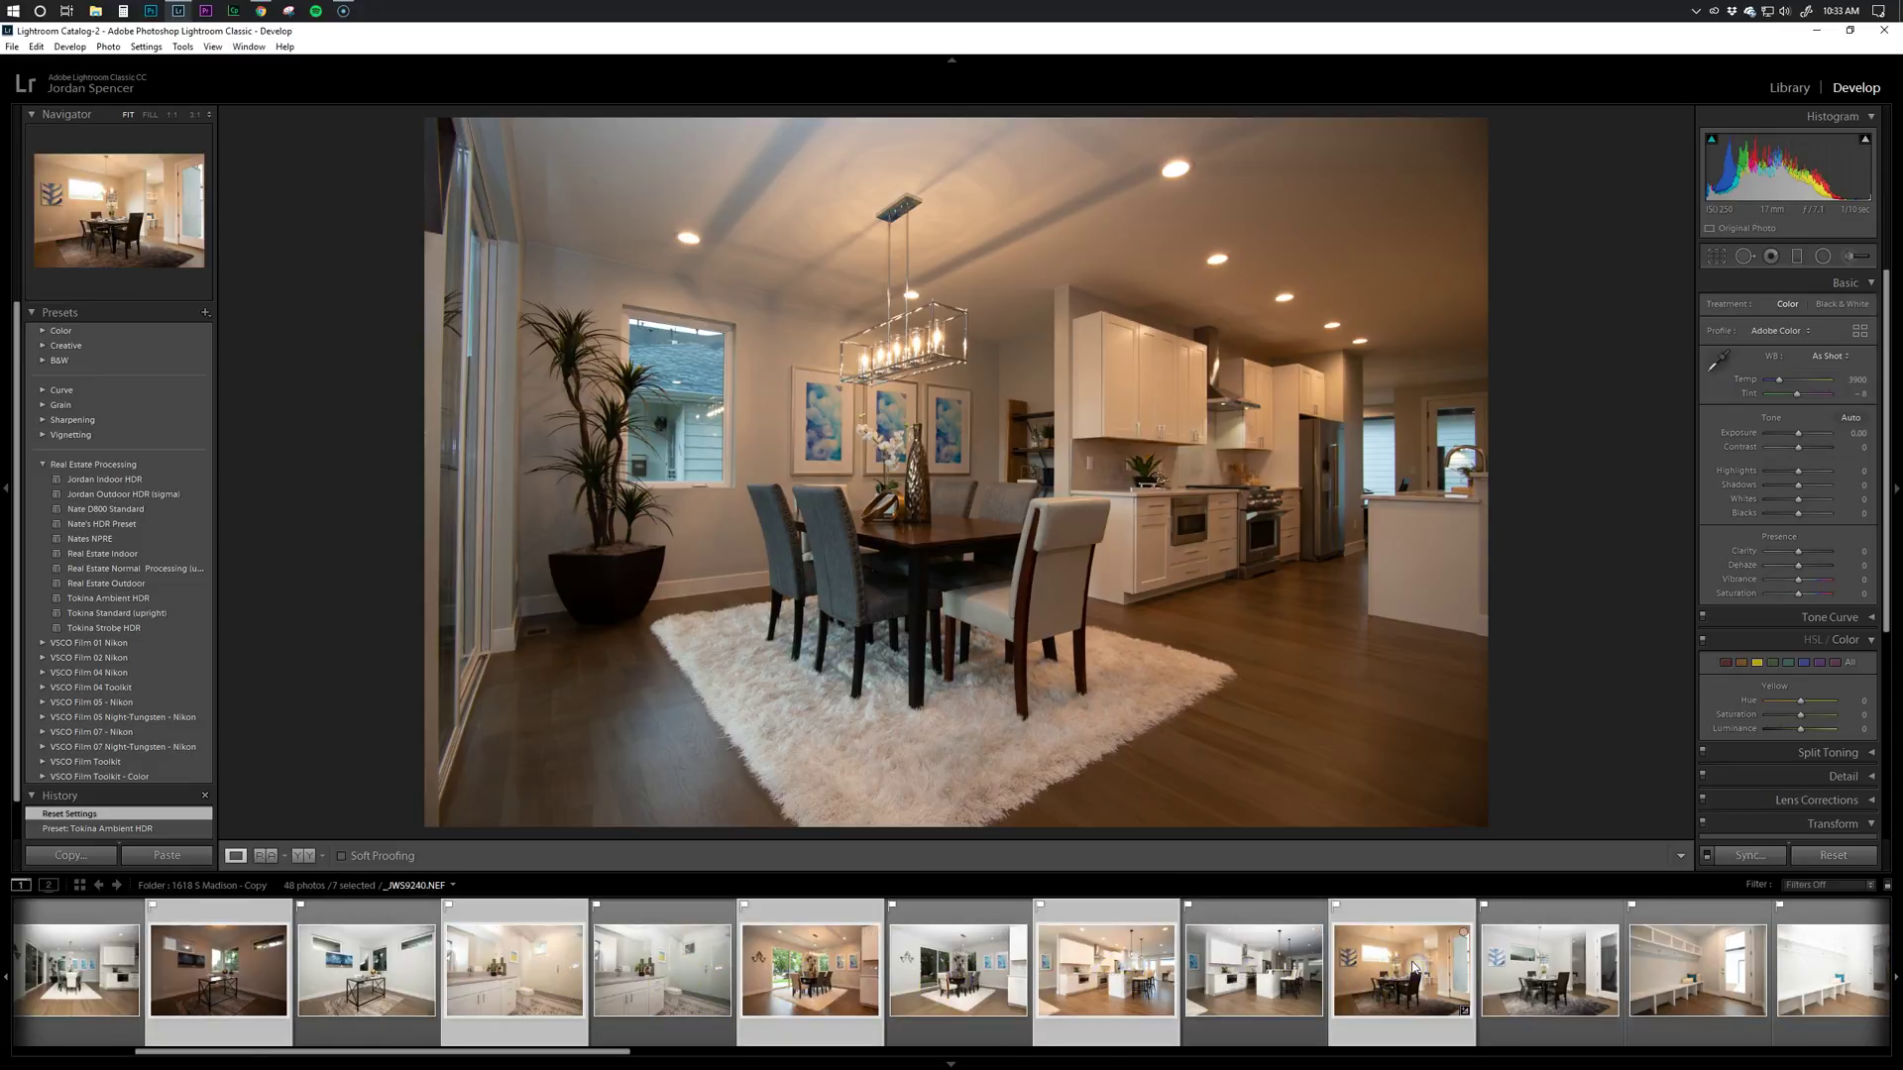
scroll(1415, 971, "down", 3)
left_click(1534, 1001, "ctrl")
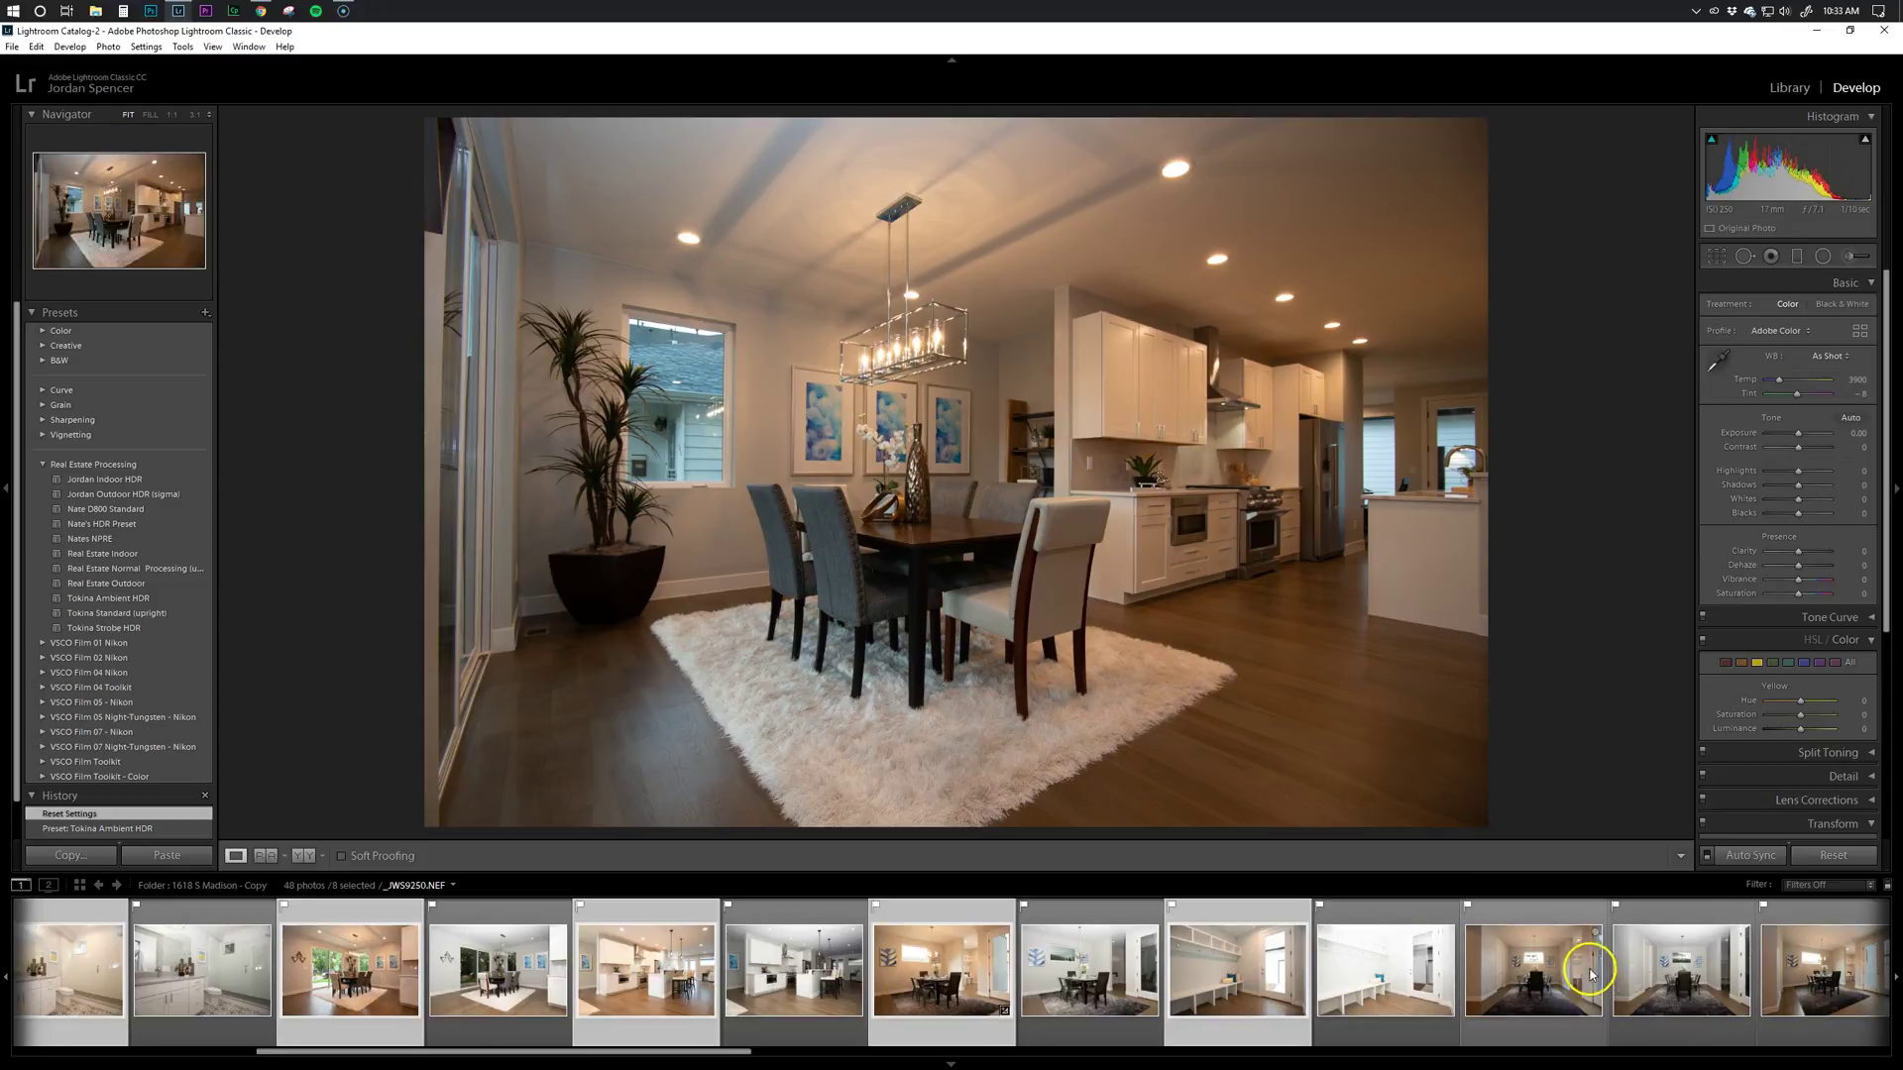
left_click(1546, 977)
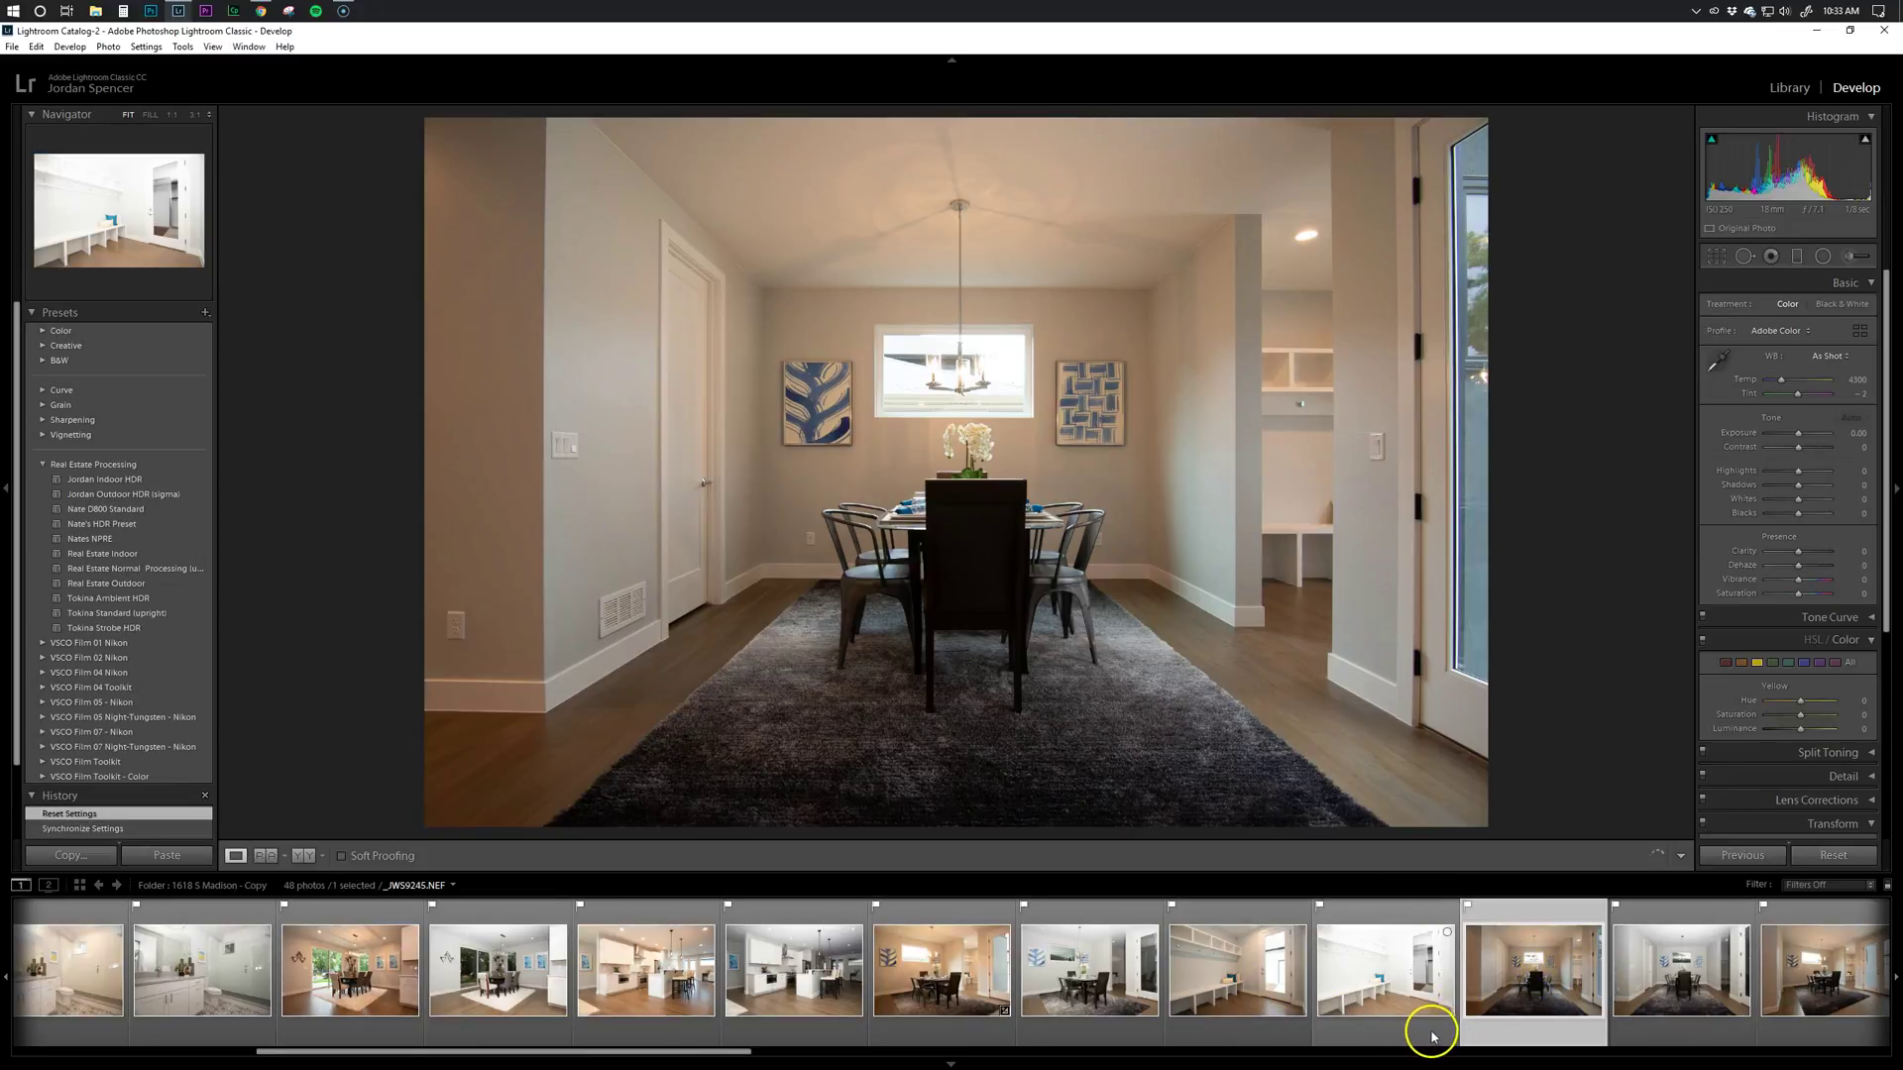
key("ctrl+z")
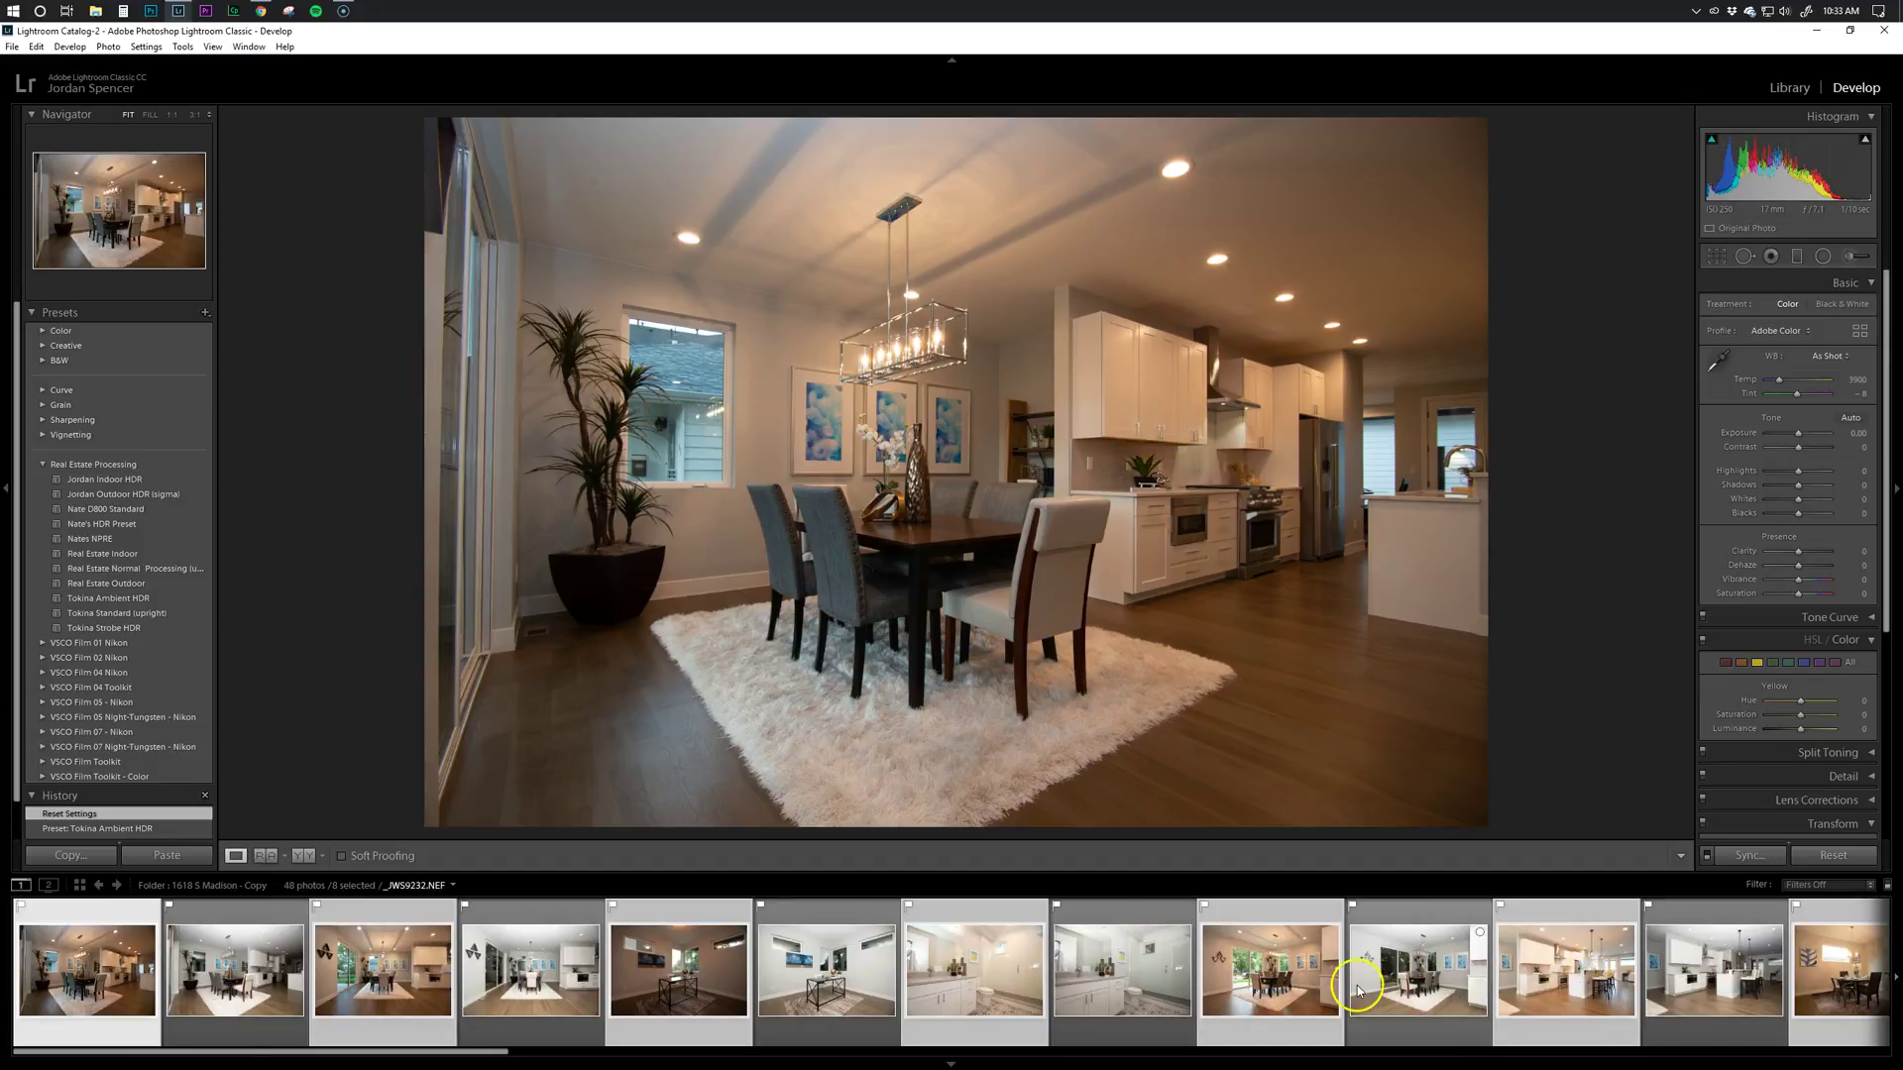
Add the ambient shots of the dark-rug dining room and the kitchen to the selection, skipping the flash versions
scroll(1358, 991, "down", 5)
left_click(639, 991, "ctrl")
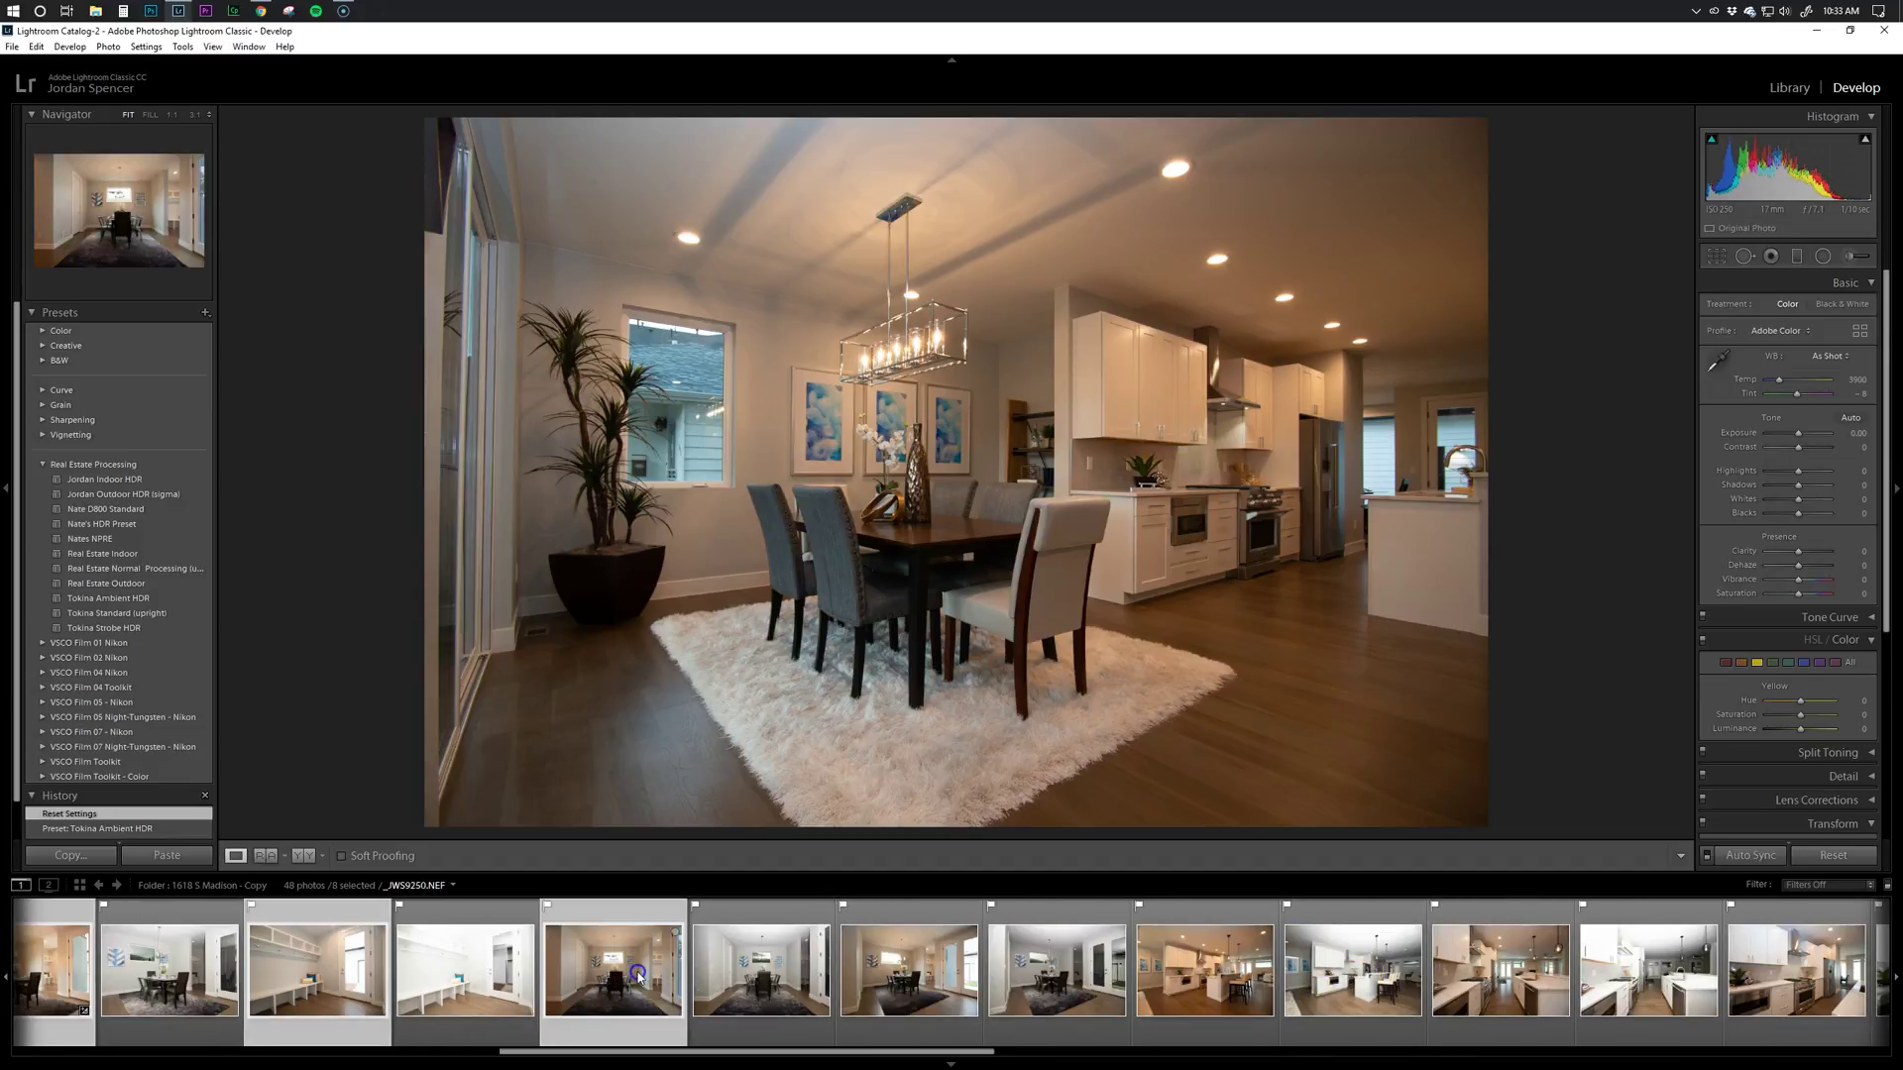
left_click(892, 997, "ctrl")
left_click(1261, 986, "ctrl")
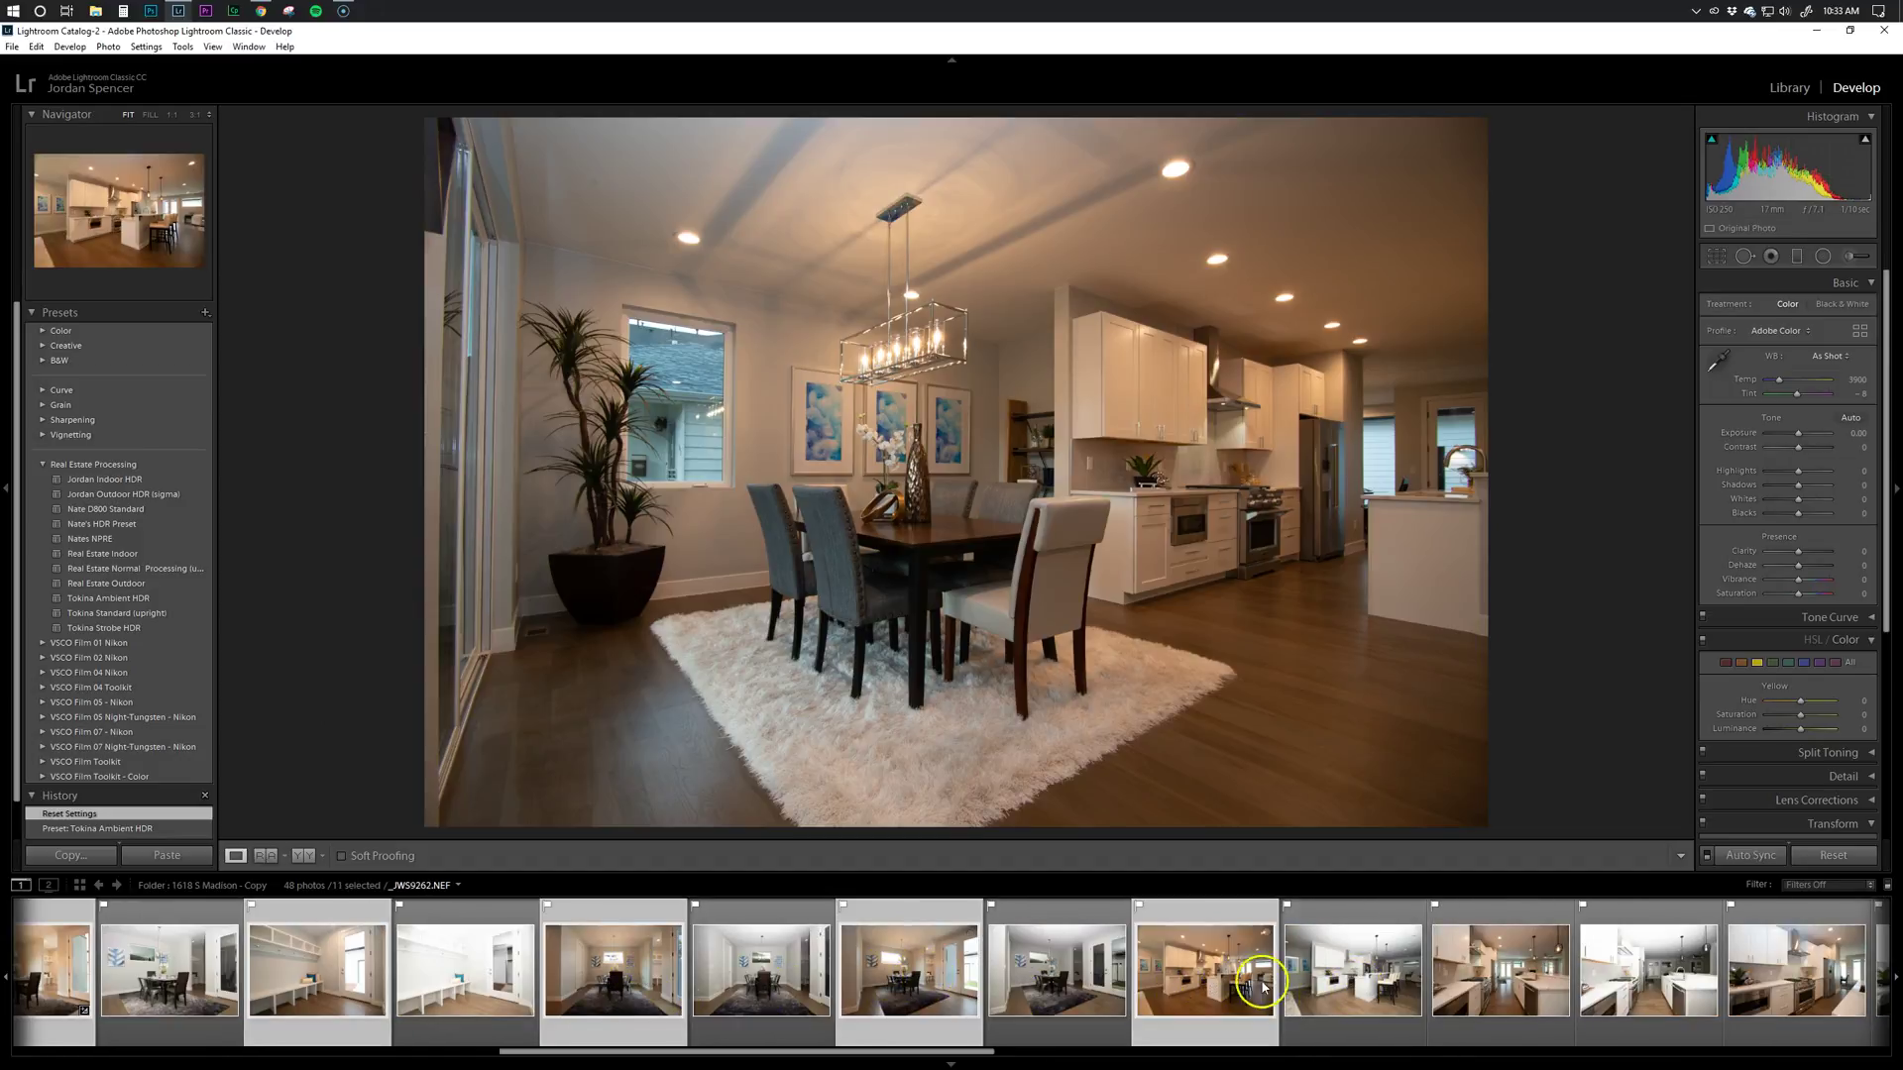
left_click(1501, 972, "ctrl")
scroll(1507, 987, "down", 3)
left_click(1356, 967, "ctrl")
left_click(1584, 969, "ctrl")
Continue selecting every second photo, adding the remaining ambient kitchen and living room shots
scroll(1613, 974, "down", 3)
scroll(1613, 974, "down", 3)
left_click(1016, 996, "ctrl")
left_click(1328, 991, "ctrl")
left_click(1590, 976, "ctrl")
scroll(1563, 1001, "down", 3)
left_click(1408, 986, "ctrl")
left_click(1703, 999, "ctrl")
Add the ambient bedroom, closet and tub bathroom shots at the end of the folder to the selection
scroll(1653, 997, "down", 6)
left_click(1113, 982, "ctrl")
left_click(1420, 1023, "ctrl")
left_click(1660, 977, "ctrl")
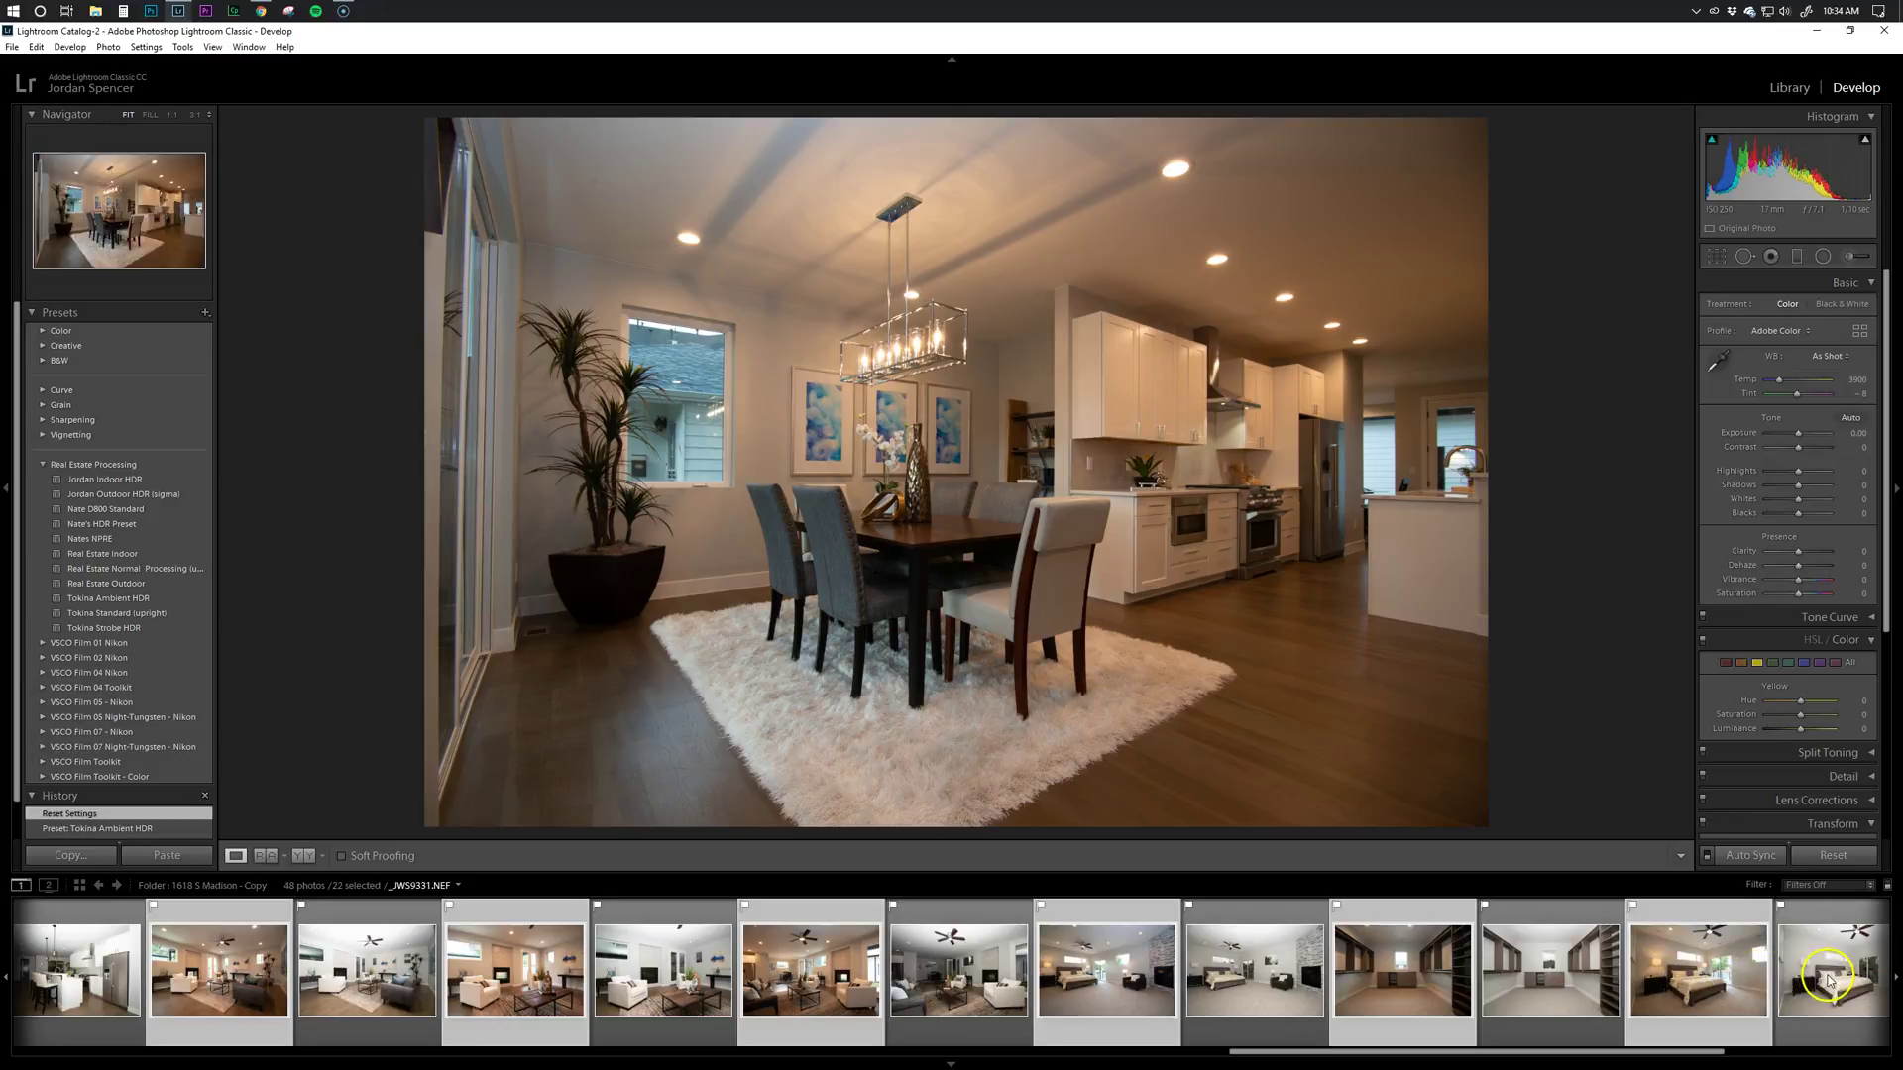
scroll(1784, 986, "down", 4)
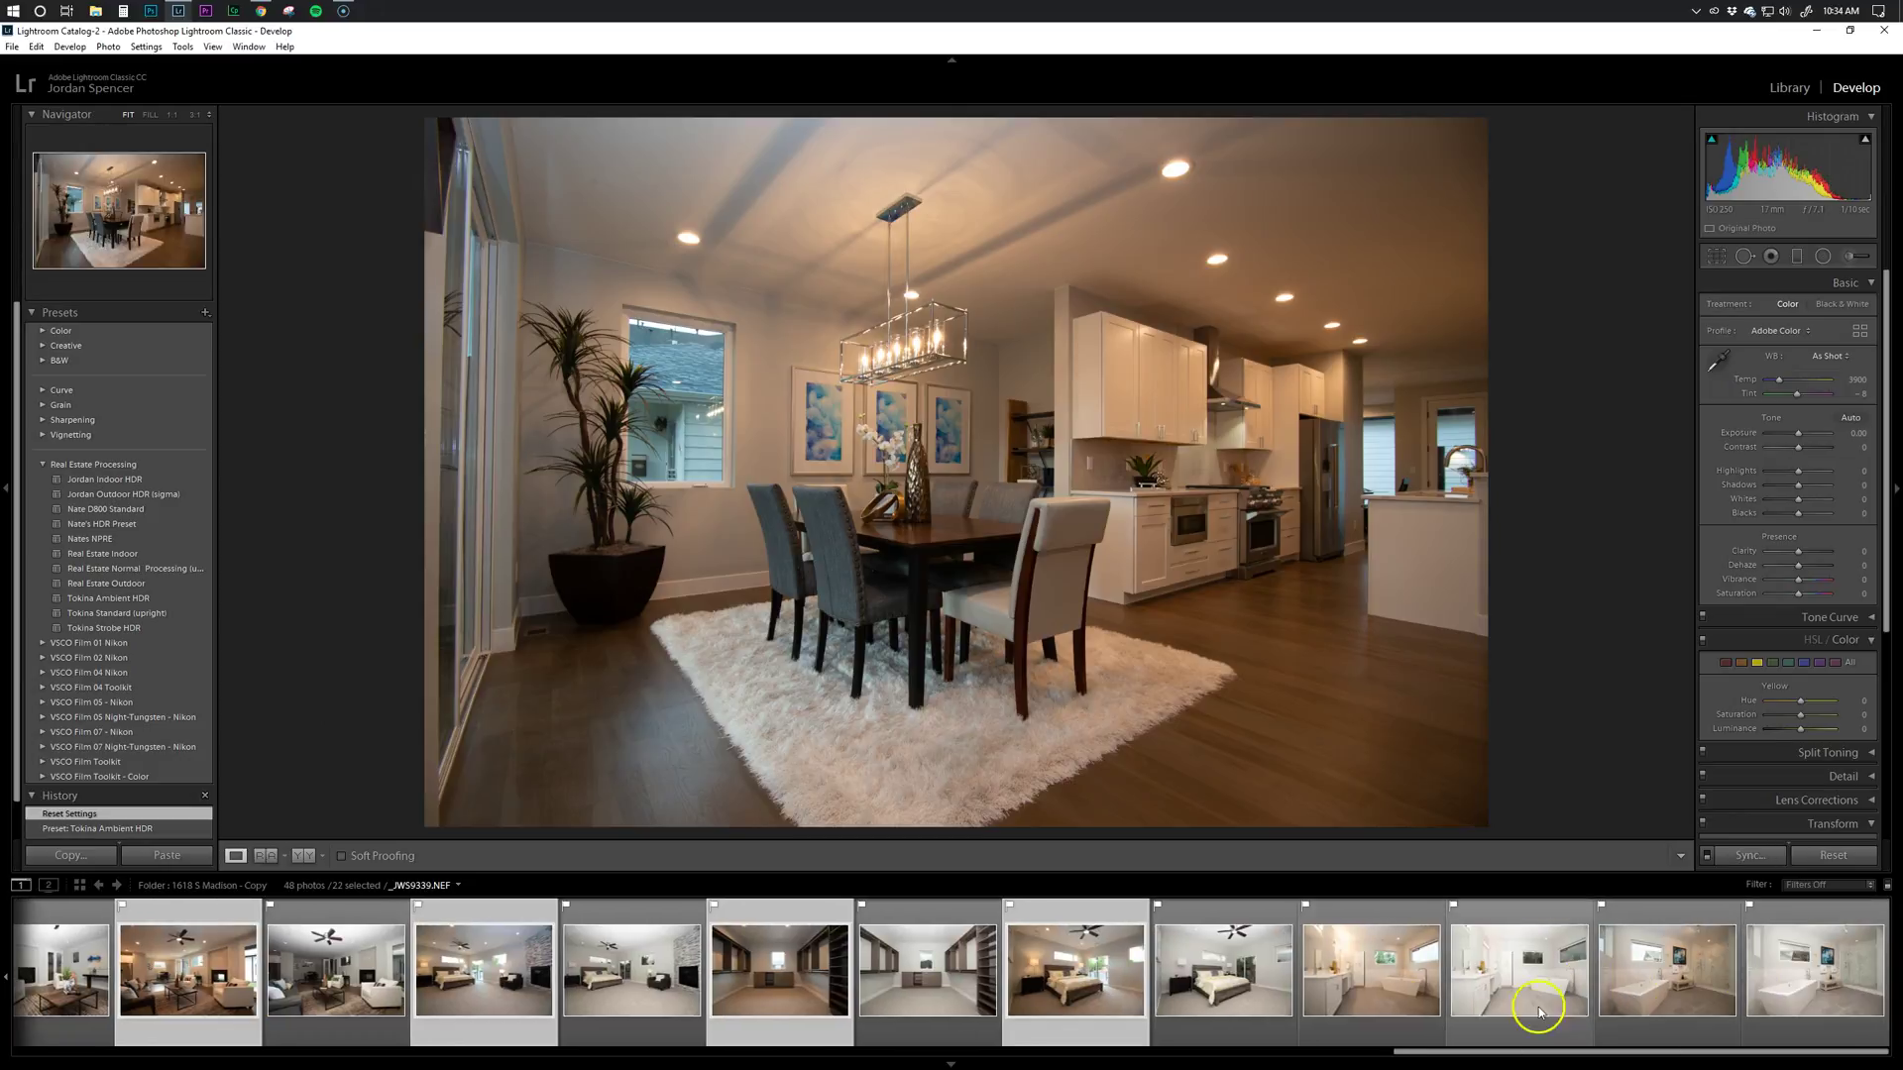
left_click(1373, 986, "ctrl")
left_click(1669, 981, "ctrl")
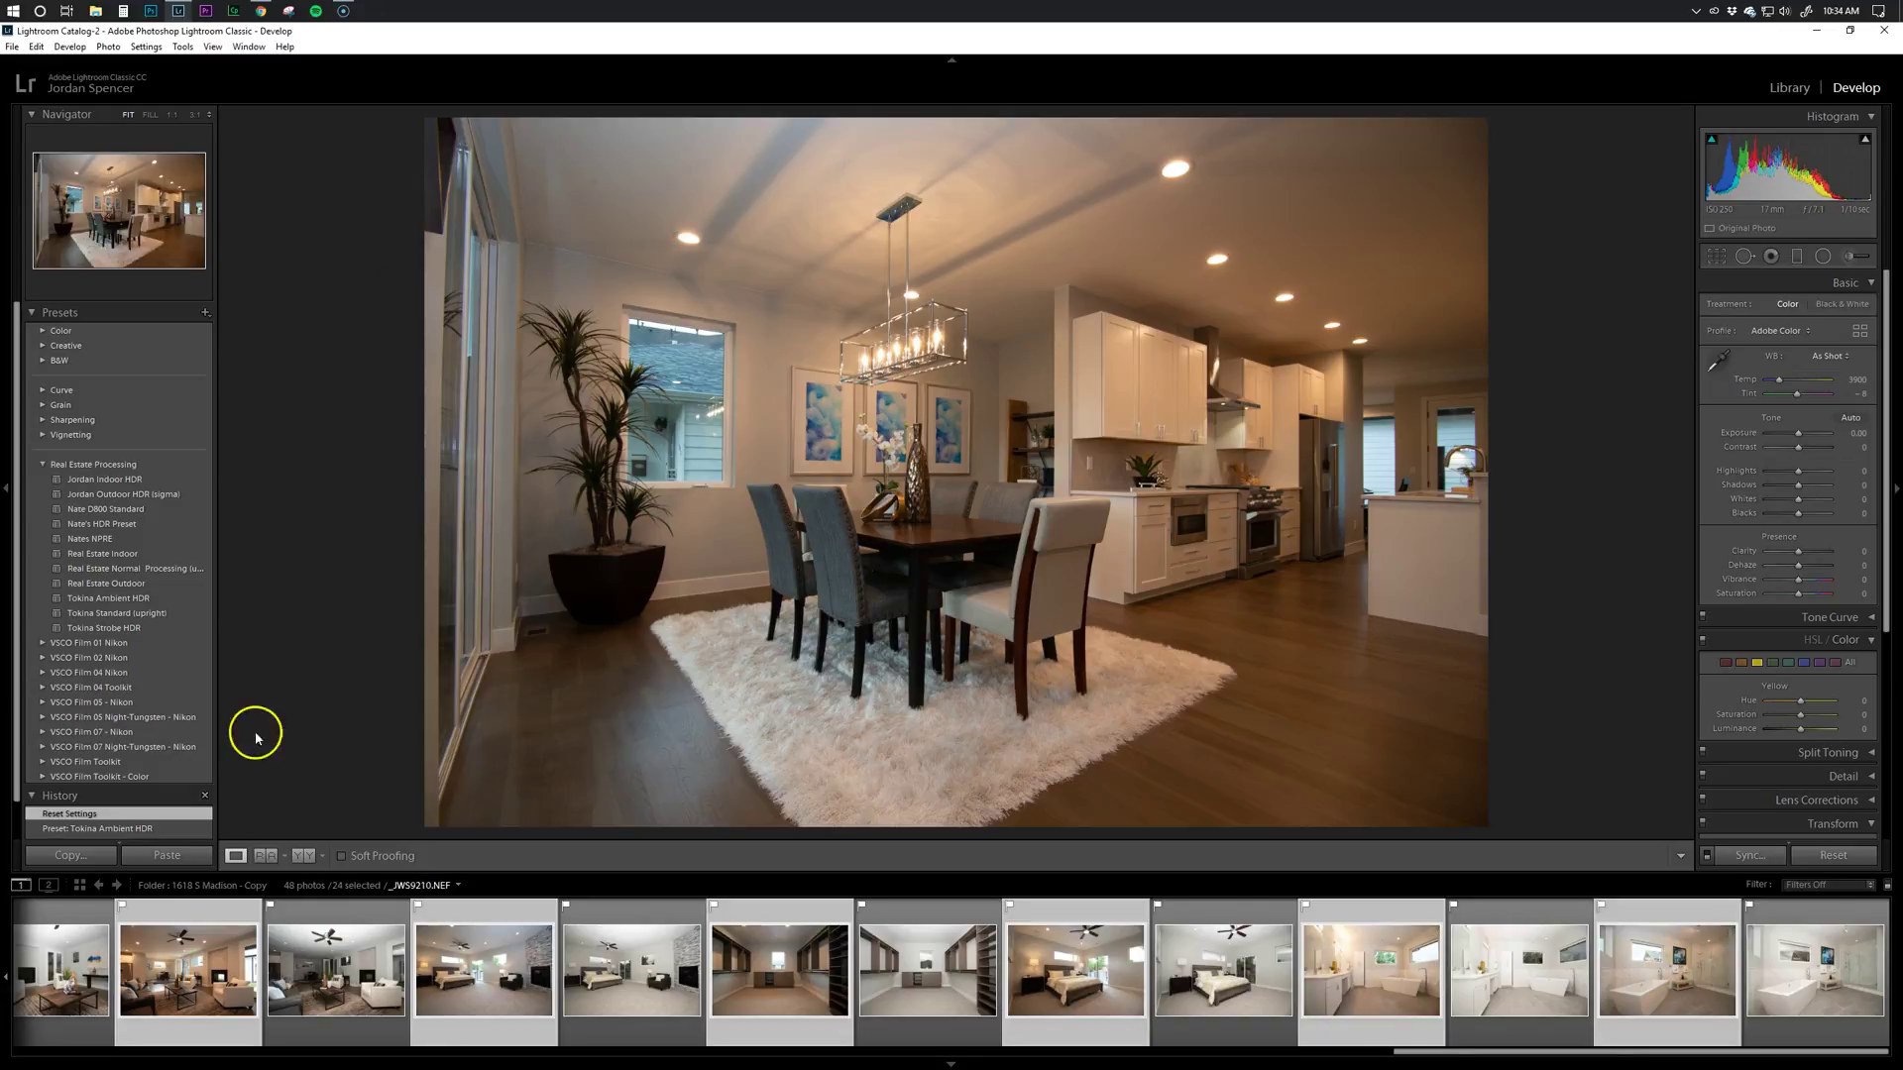
Apply the Tokina Ambient HDR preset to the first dining room photo and raise its exposure to +0.60
scroll(197, 952, "up", 20)
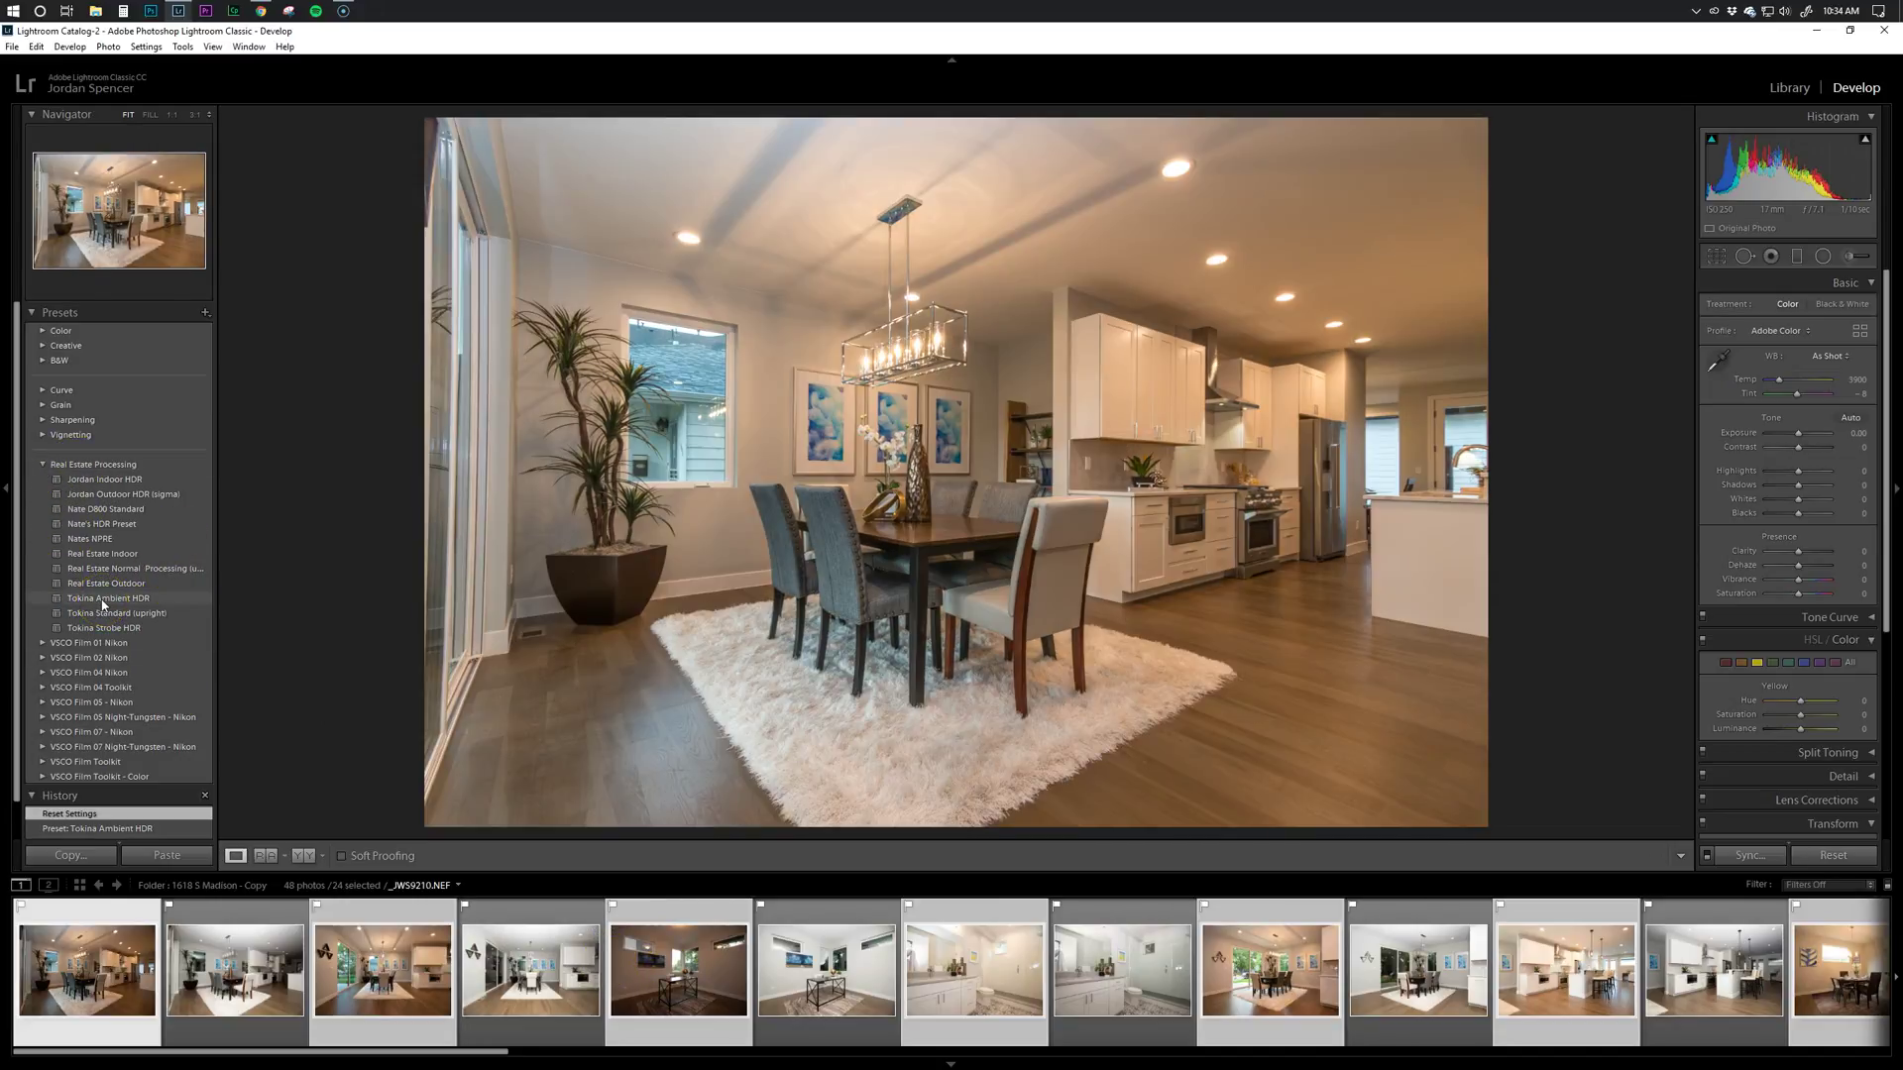
left_click(103, 599)
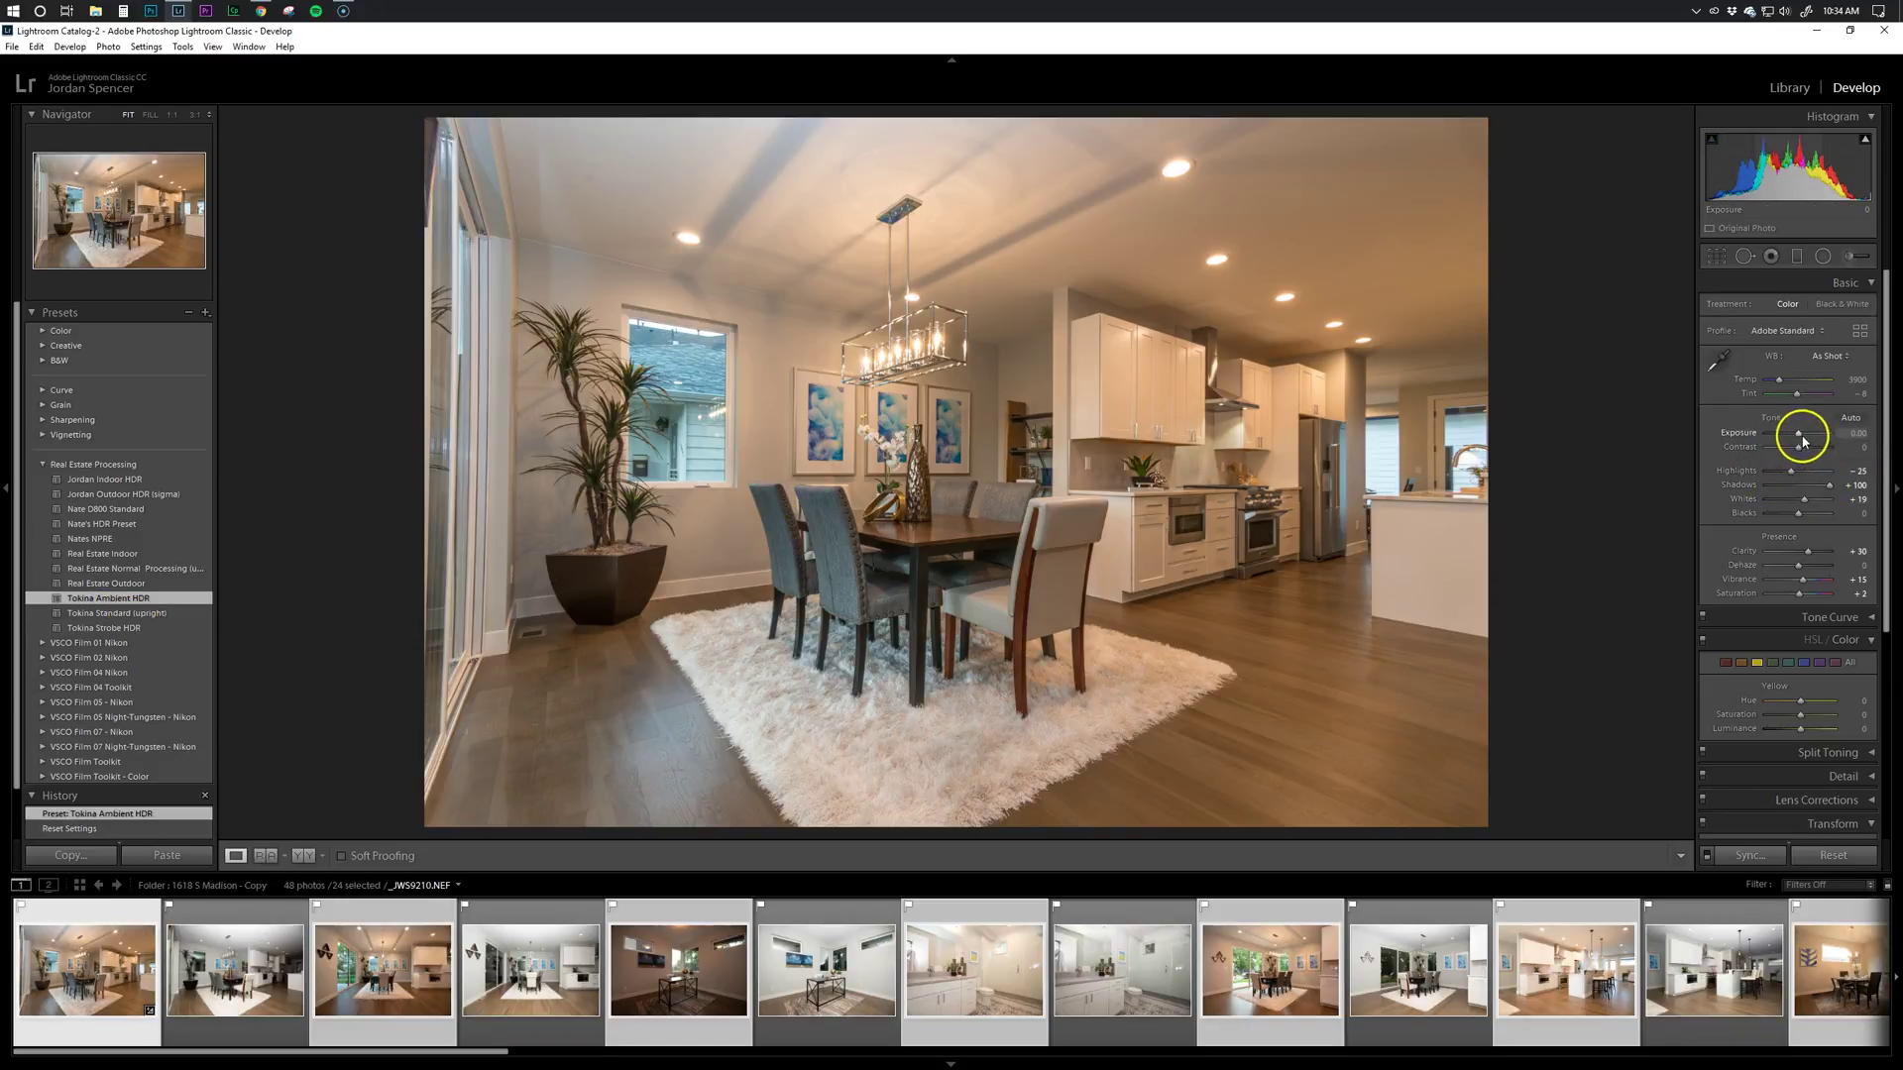
left_click_drag(1802, 439, 1805, 446)
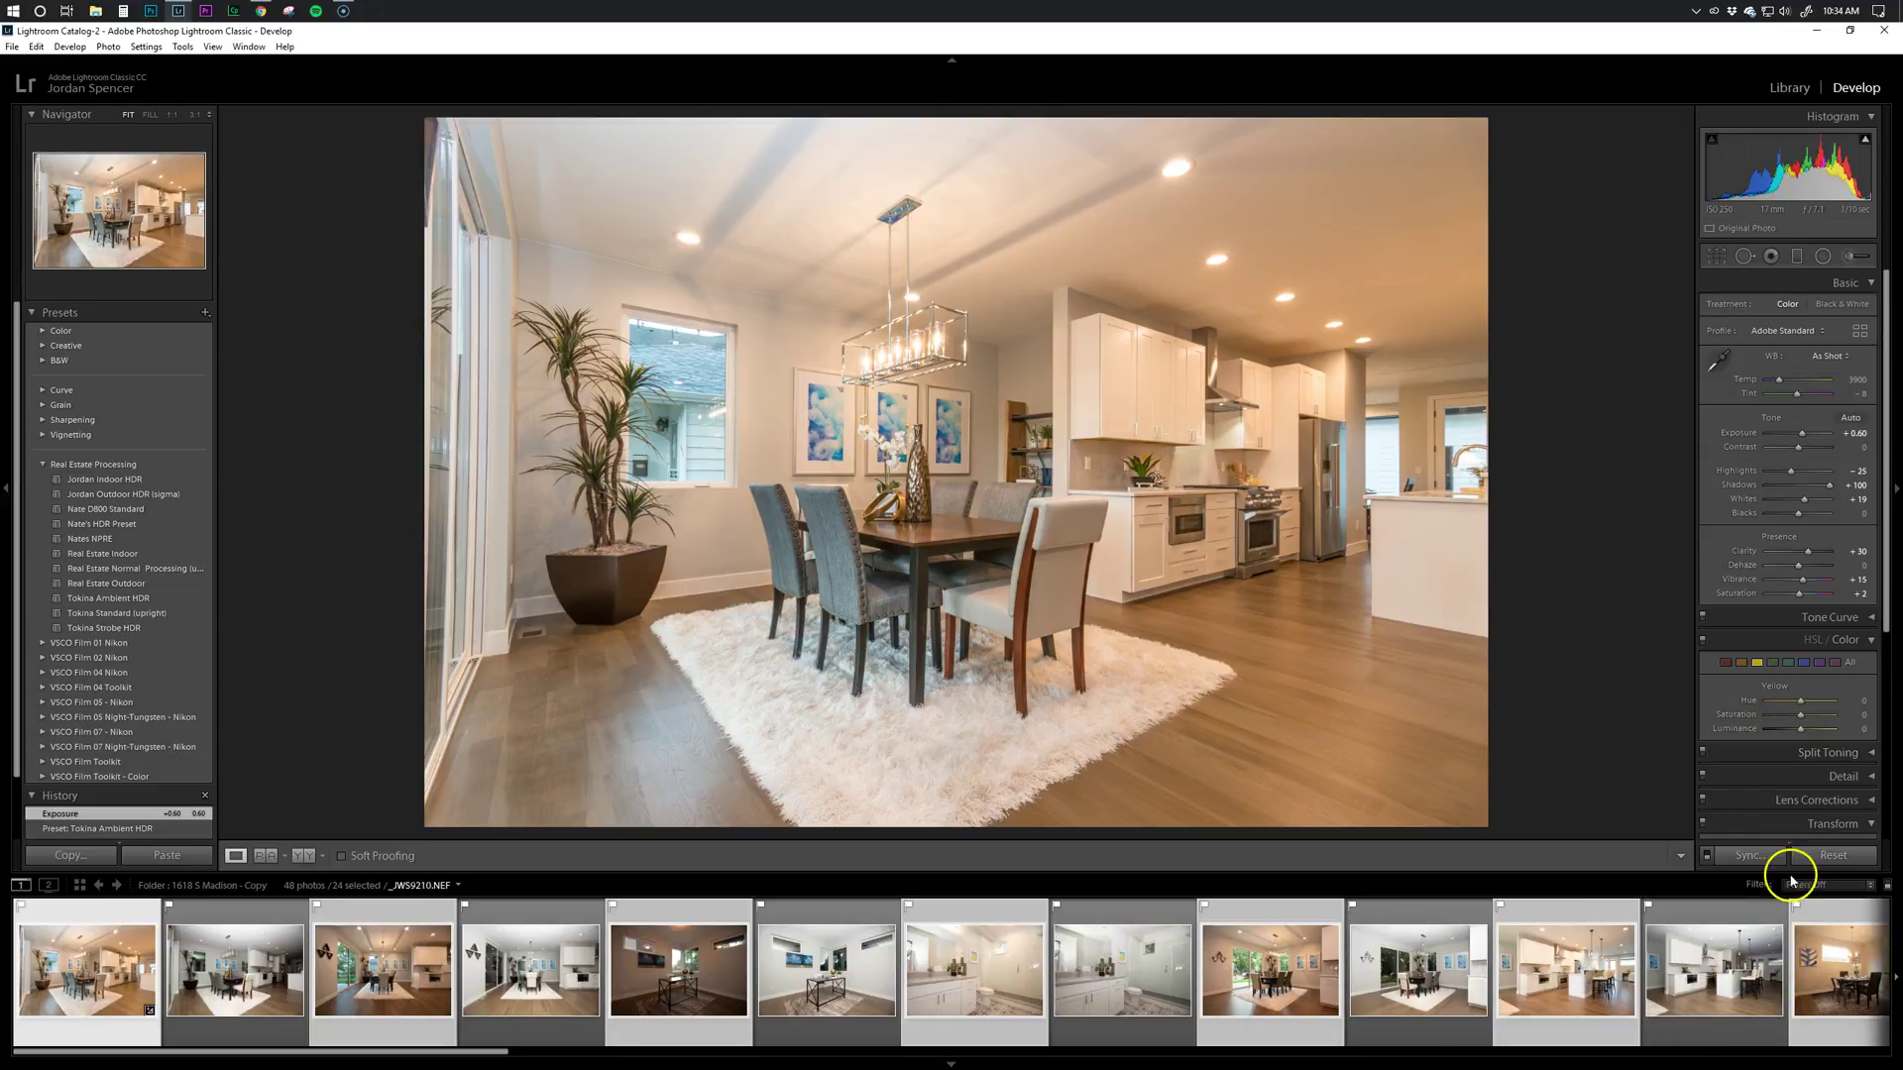
Synchronize the develop settings to all selected ambient photos, leaving out white balance, exposure, split toning, local adjustments, transform, spot removal and crop
left_click(1756, 859)
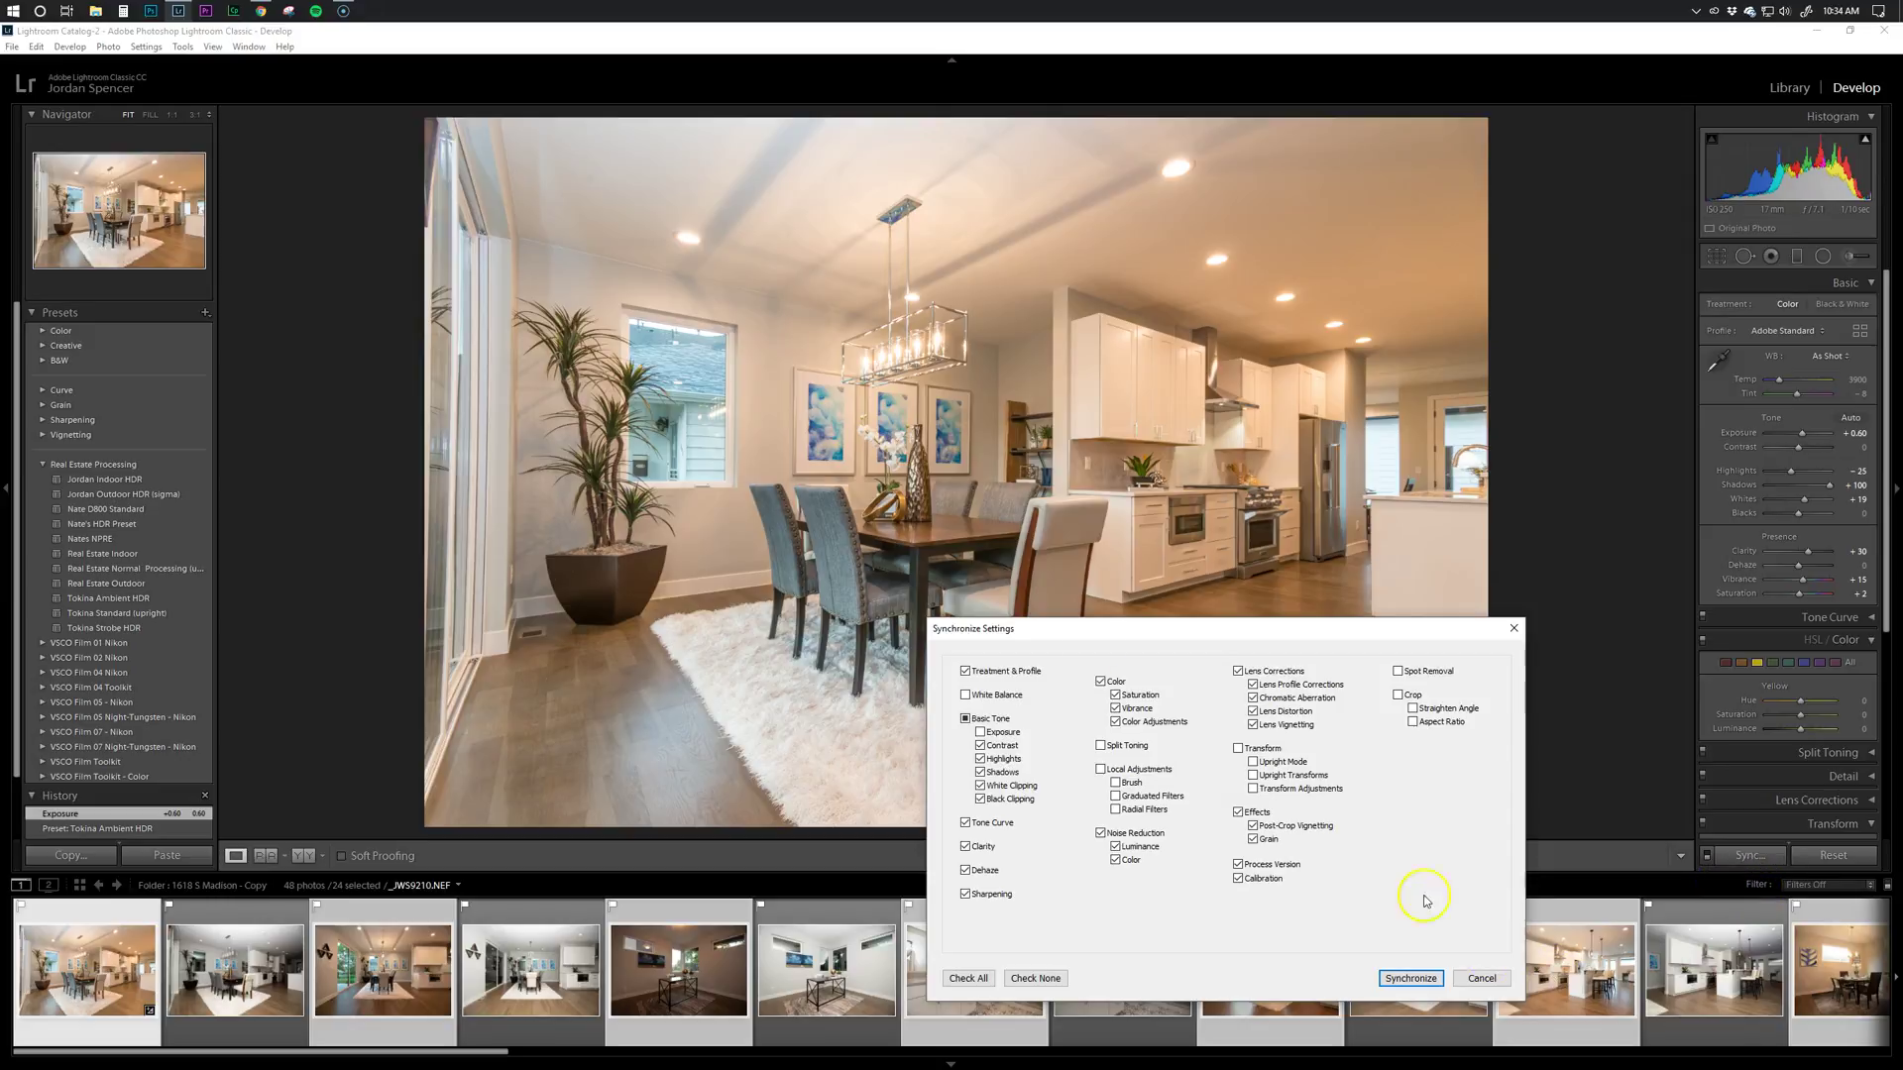
left_click_drag(1084, 637, 693, 593)
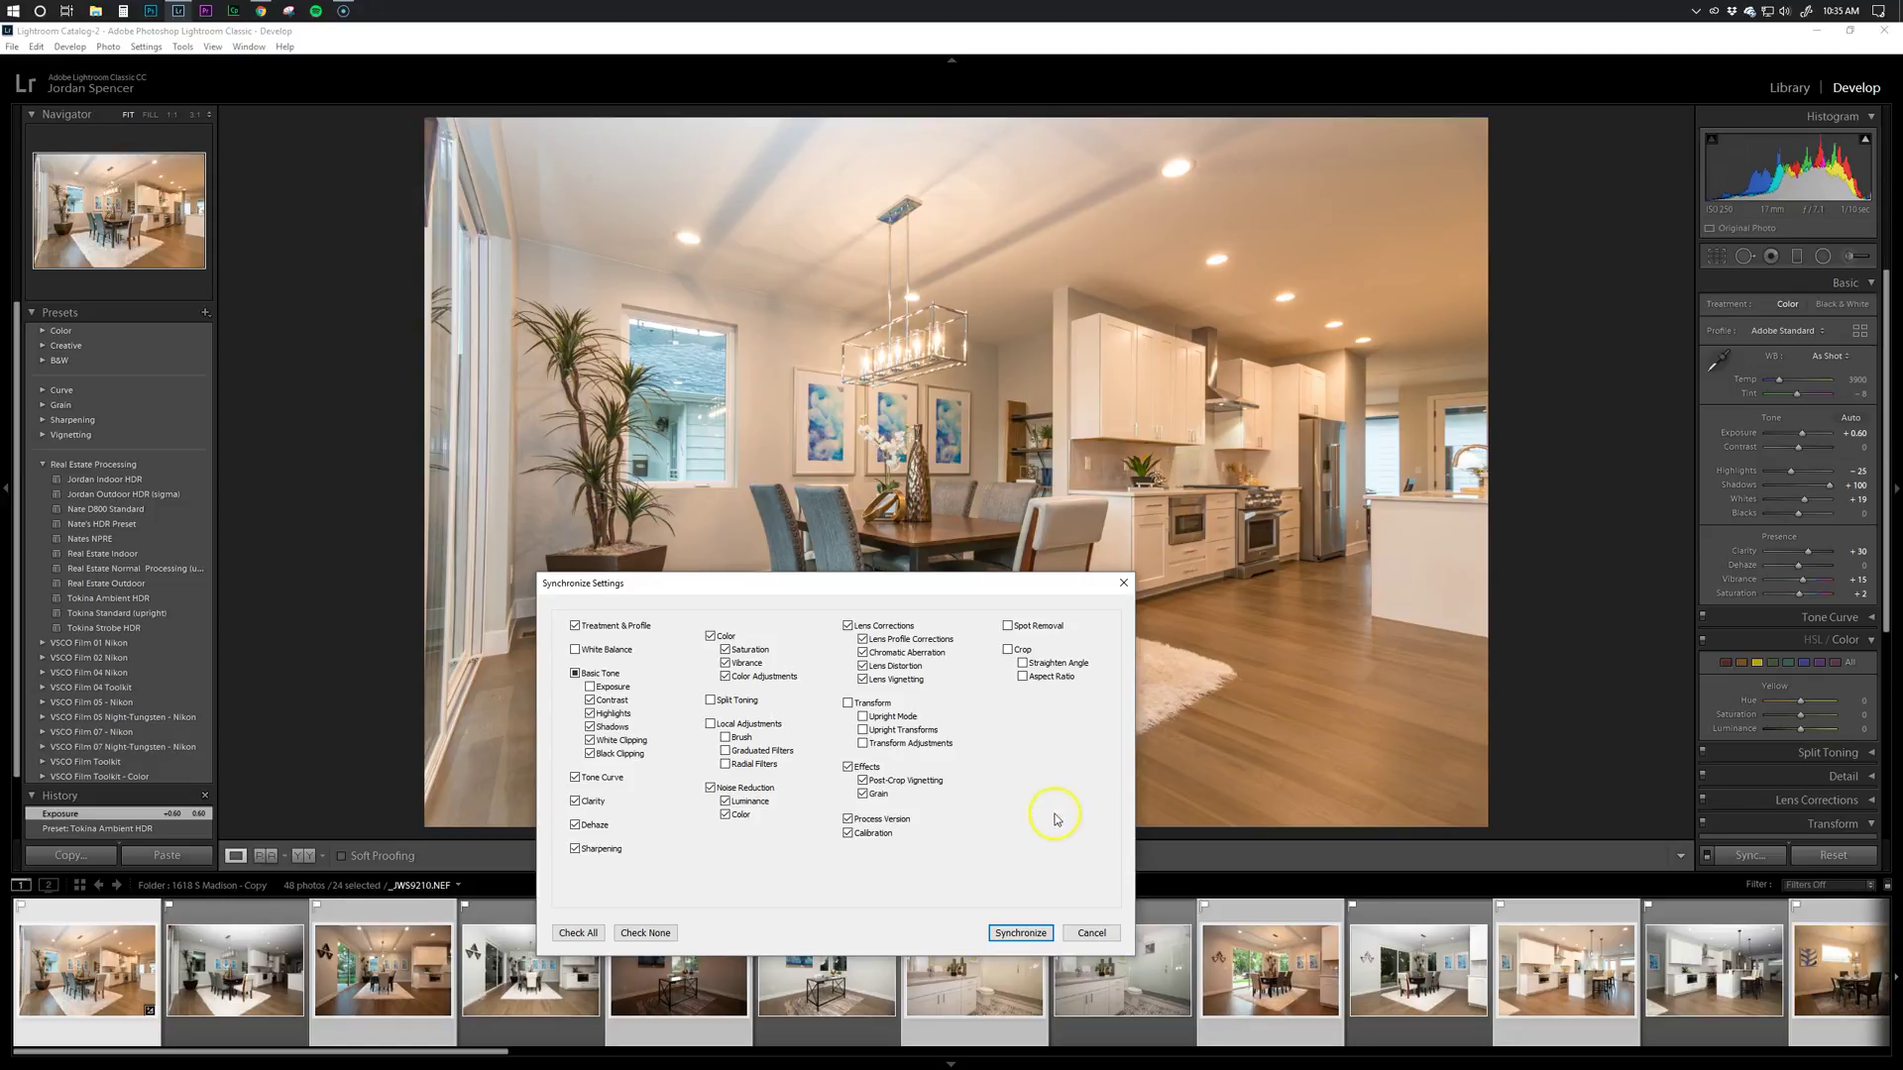
left_click(1013, 933)
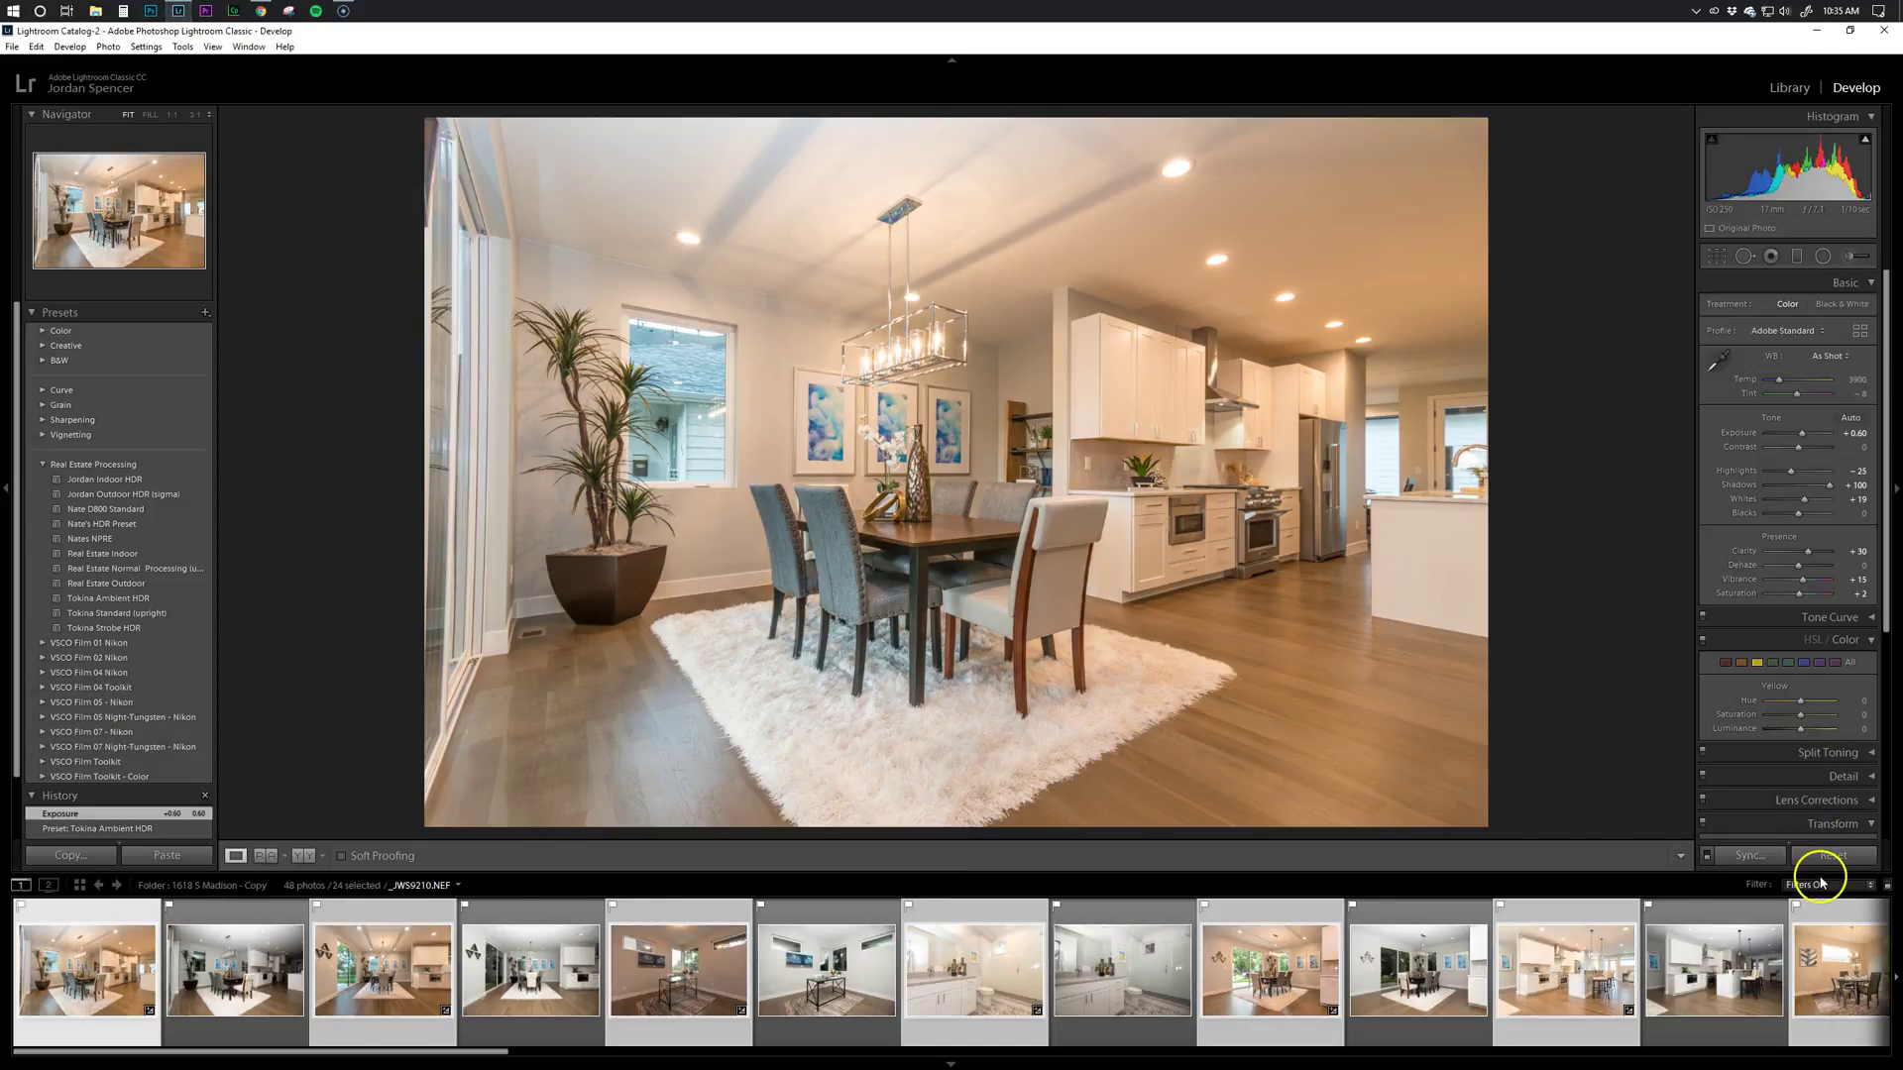
Brighten the ambient office photo with the desk by setting its exposure to +0.83
left_click(727, 988)
scroll(727, 988, "down", 3)
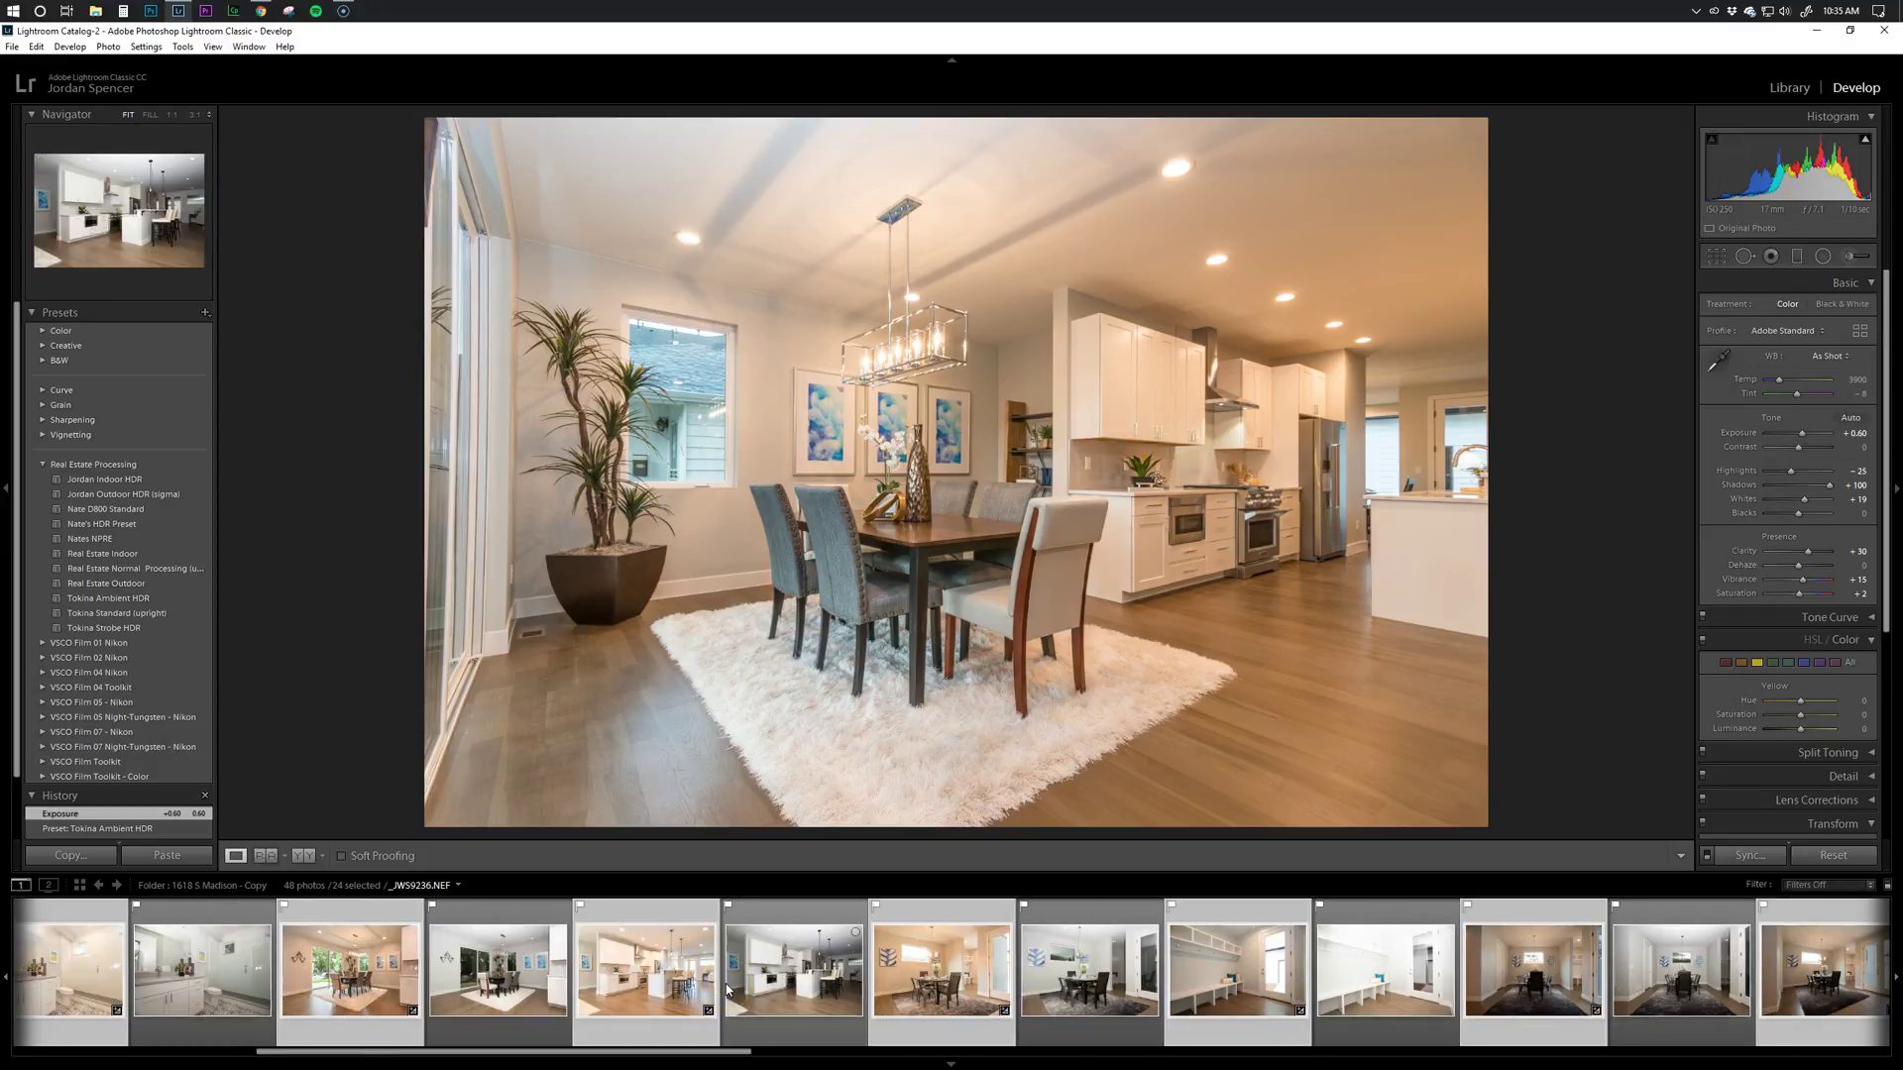
scroll(727, 988, "down", 3)
left_click(610, 1024)
scroll(610, 1024, "up", 6)
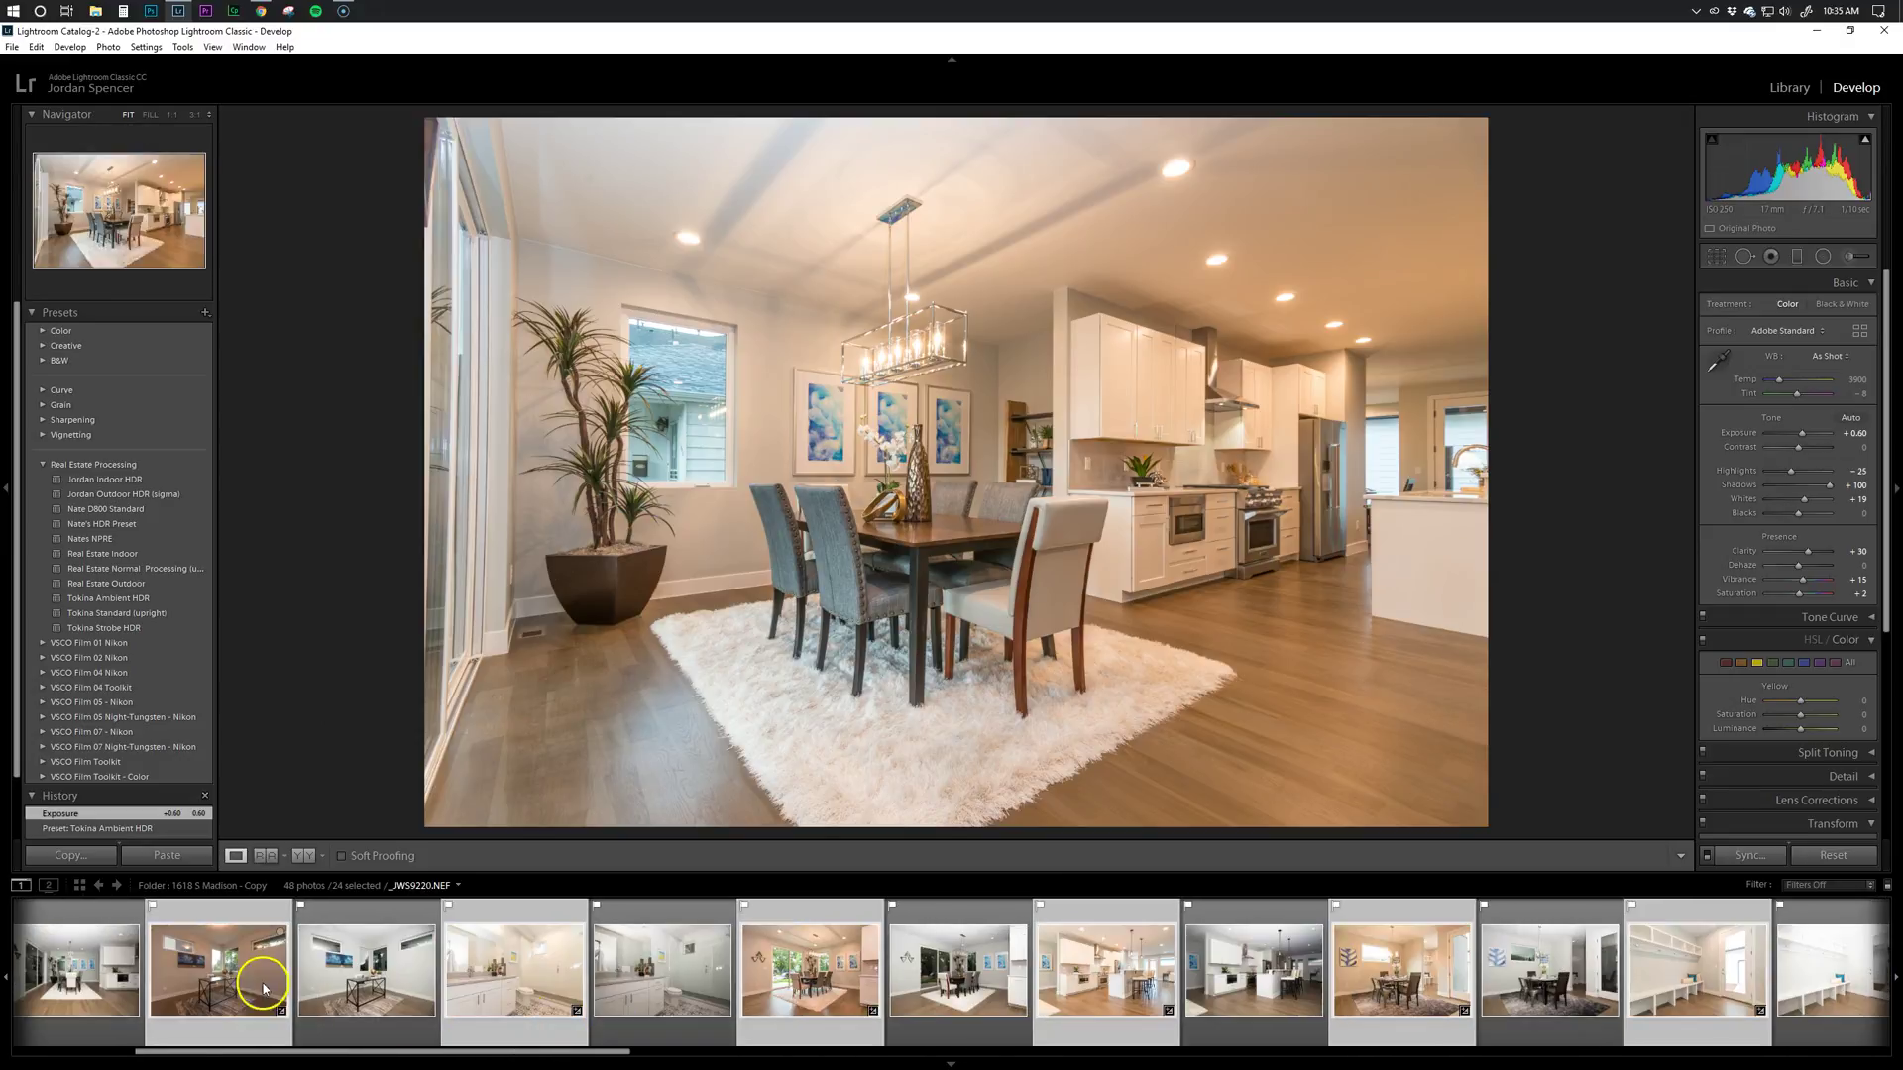
left_click(230, 969)
left_click_drag(1797, 437, 1807, 441)
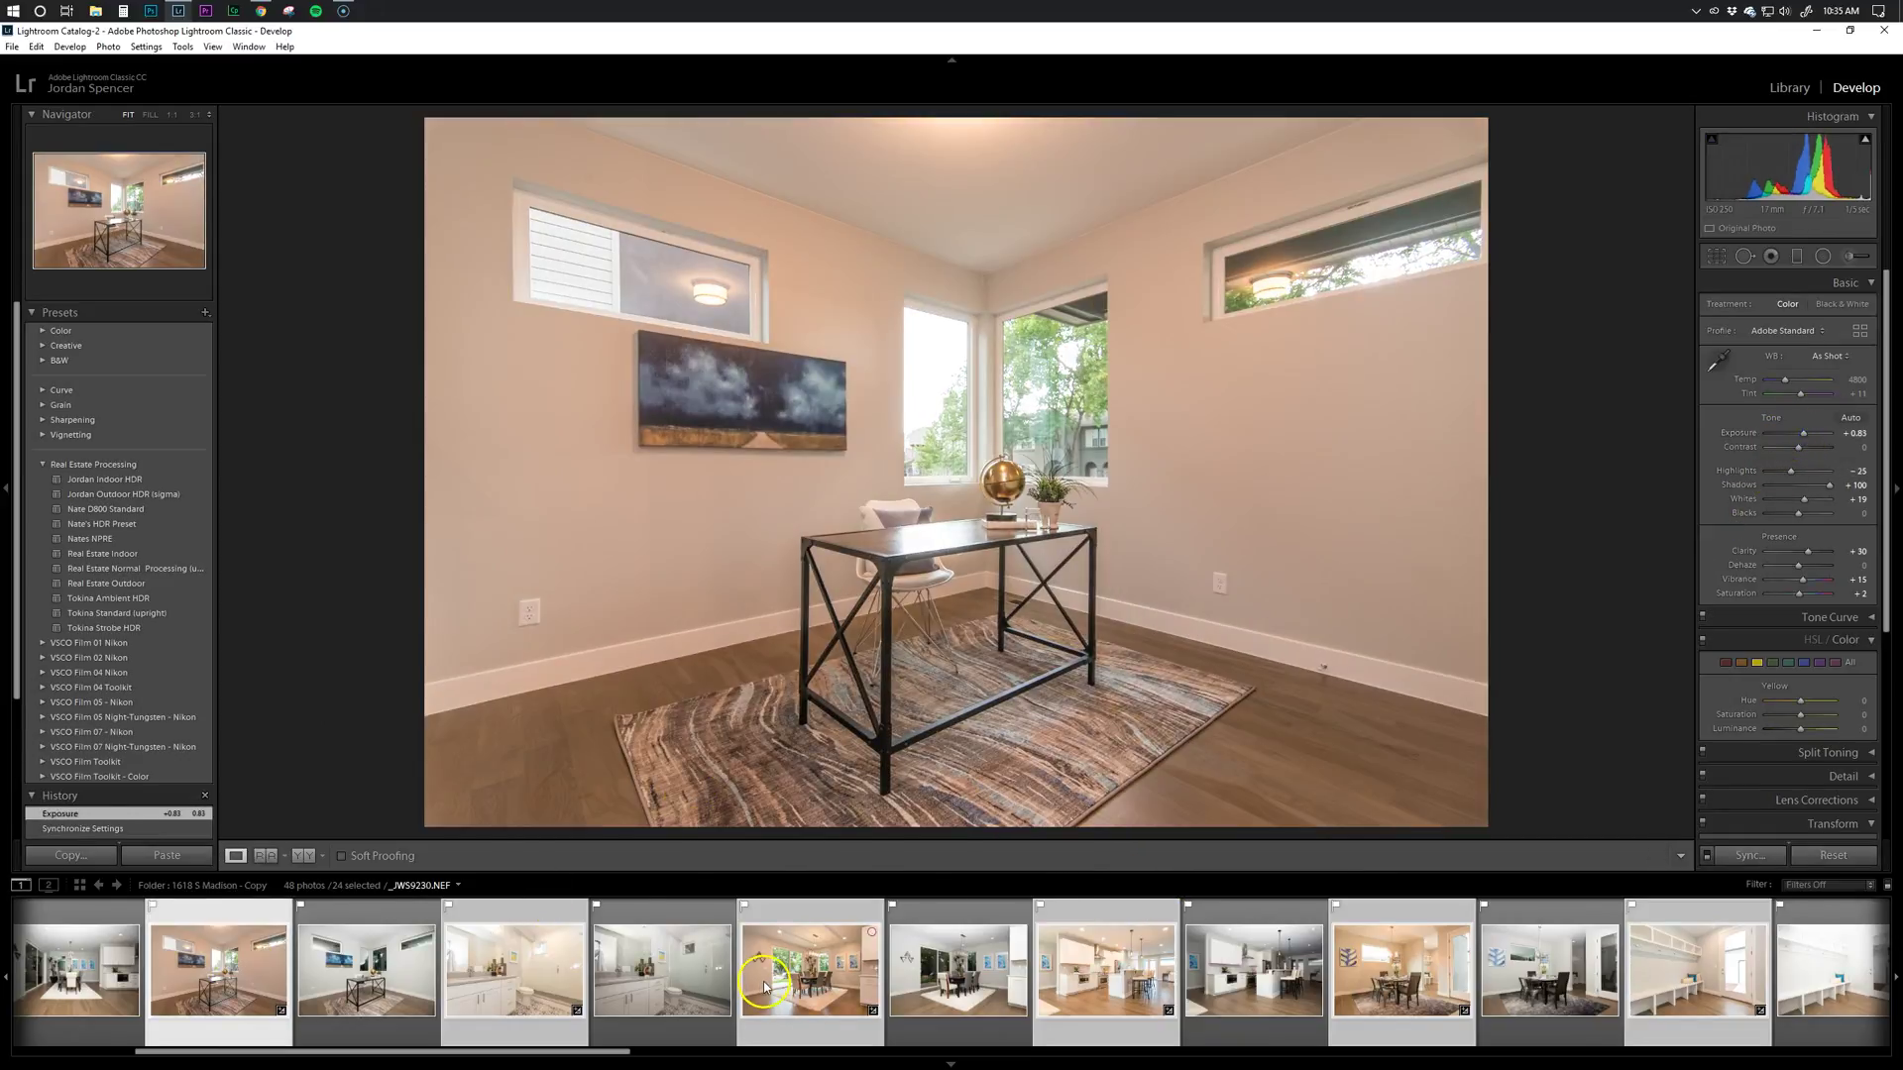
Set the angled dark-rug dining photo's exposure to +0.60 and its colour temperature to 4750
scroll(770, 989, "down", 3)
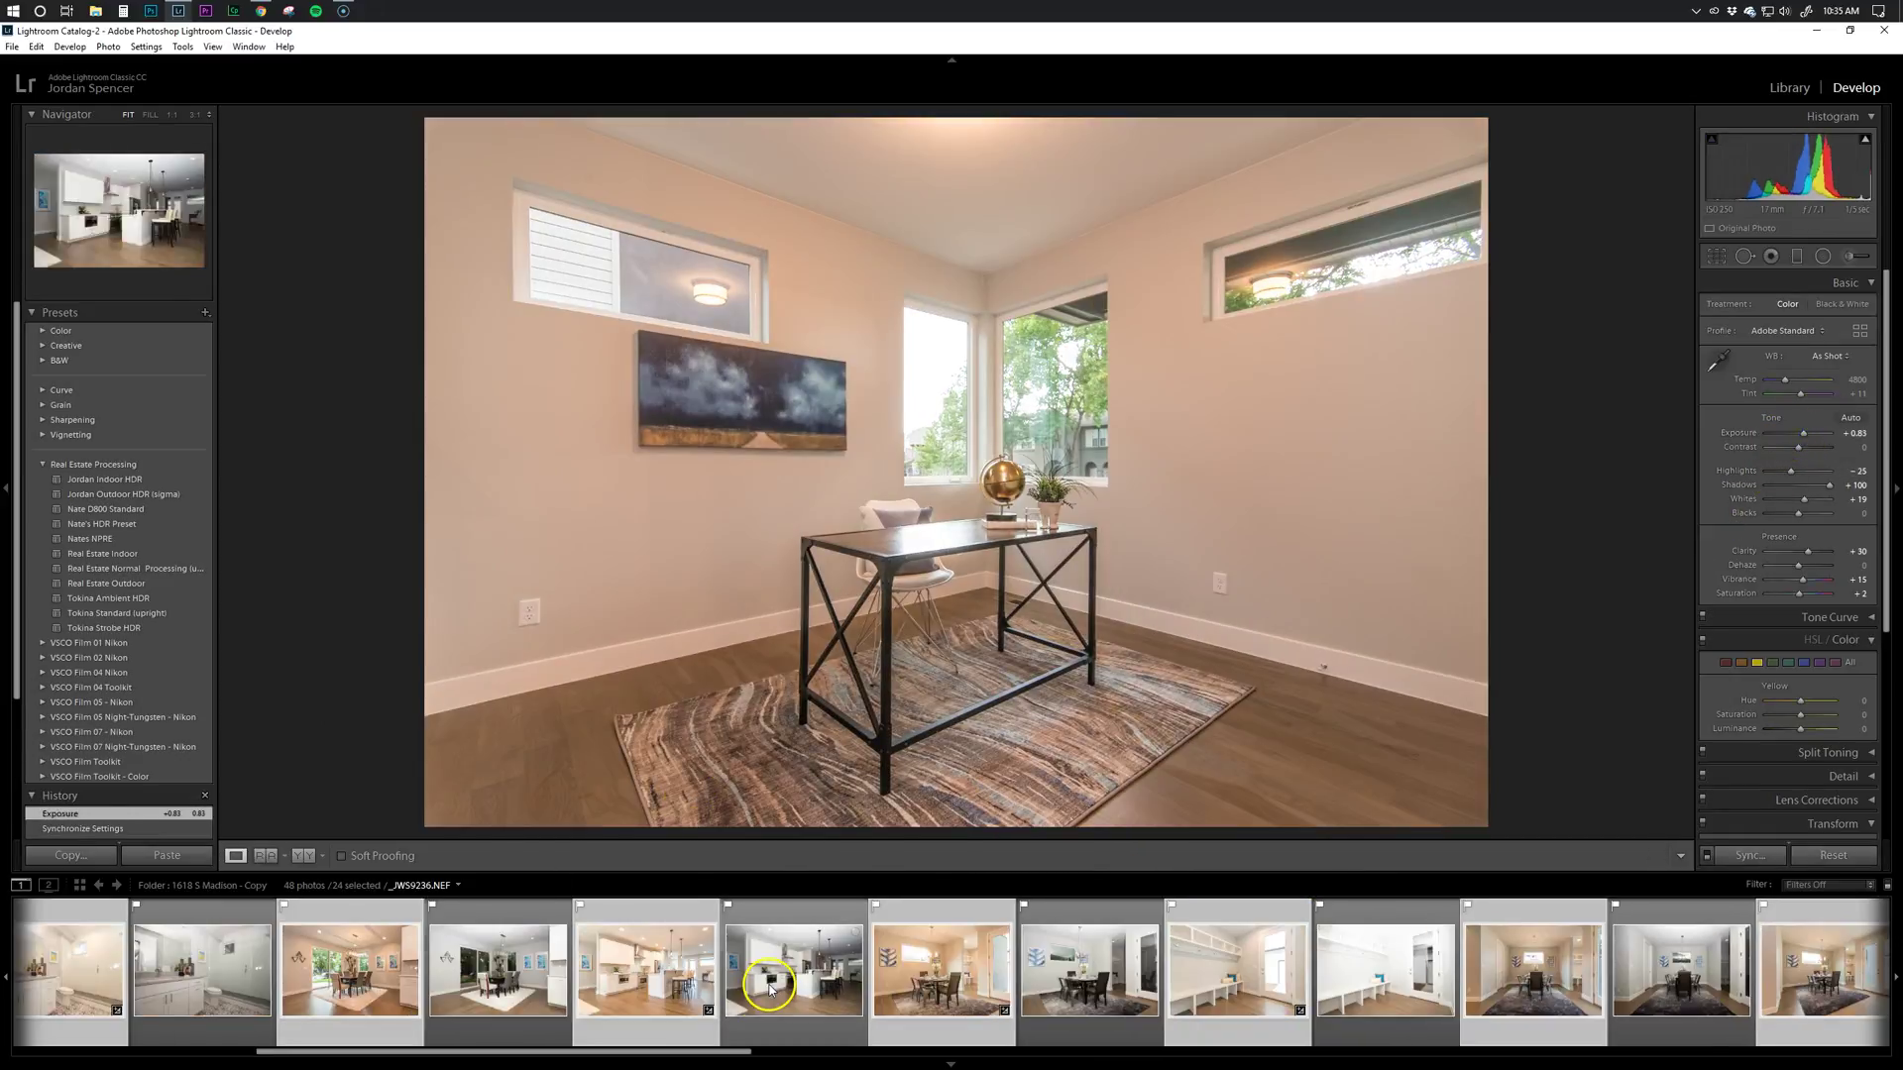
left_click(952, 969)
left_click_drag(1788, 437, 1784, 474)
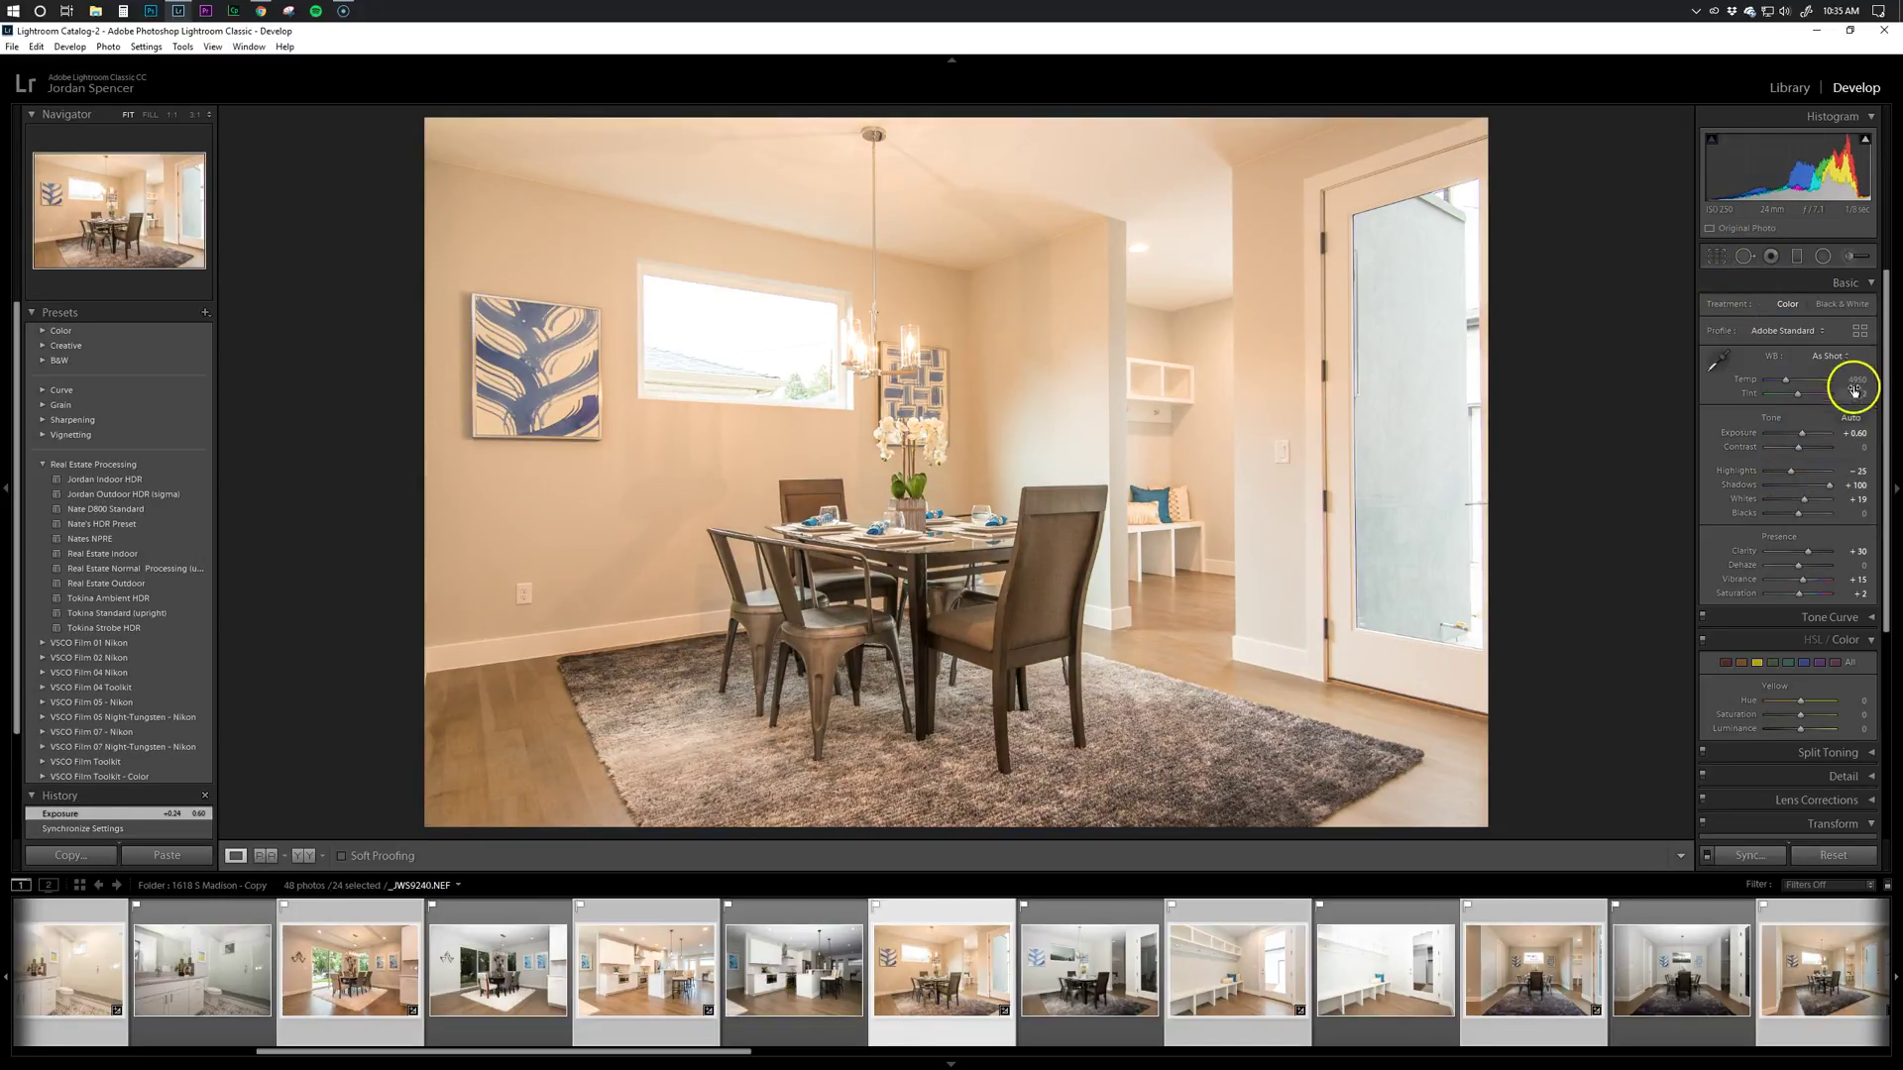
left_click_drag(1858, 388, 1851, 386)
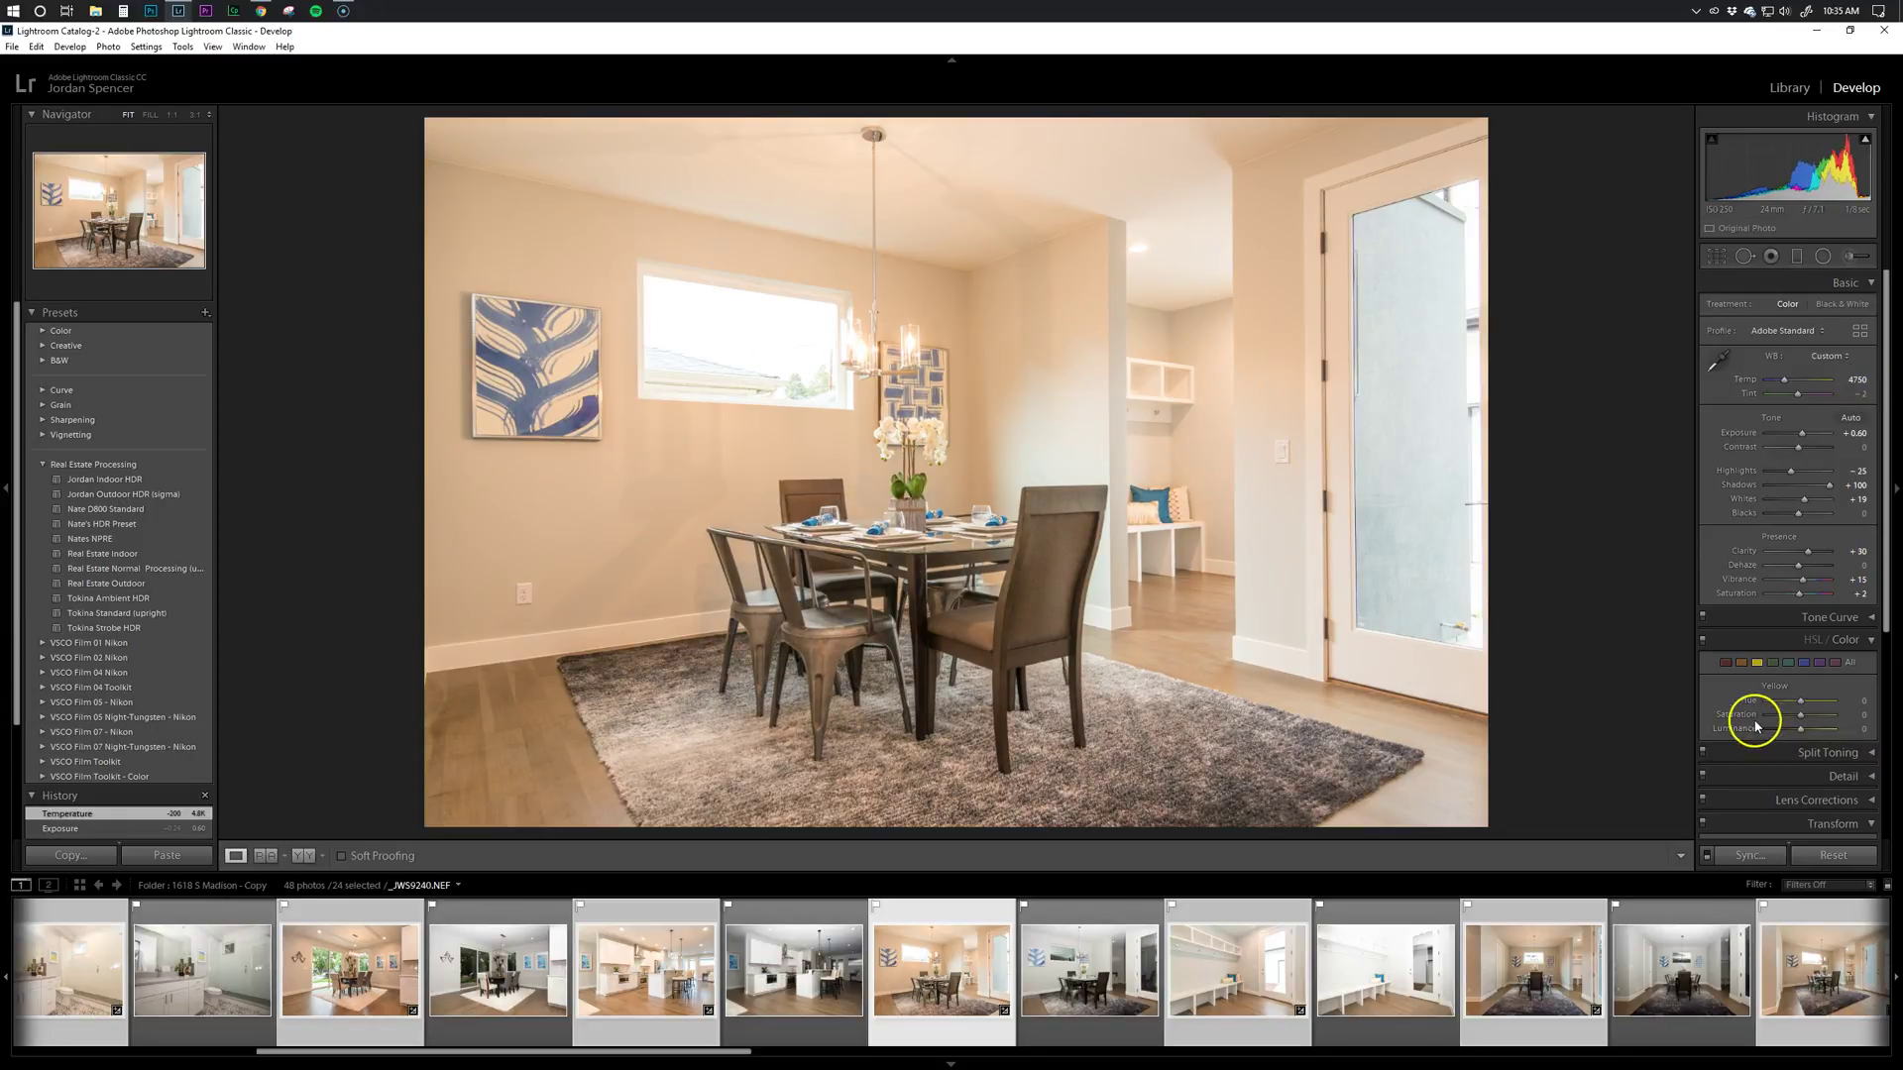
Reduce the yellow saturation of the angled dark-rug dining photo to -24 using the per-colour HSL adjustments
left_click(1814, 641)
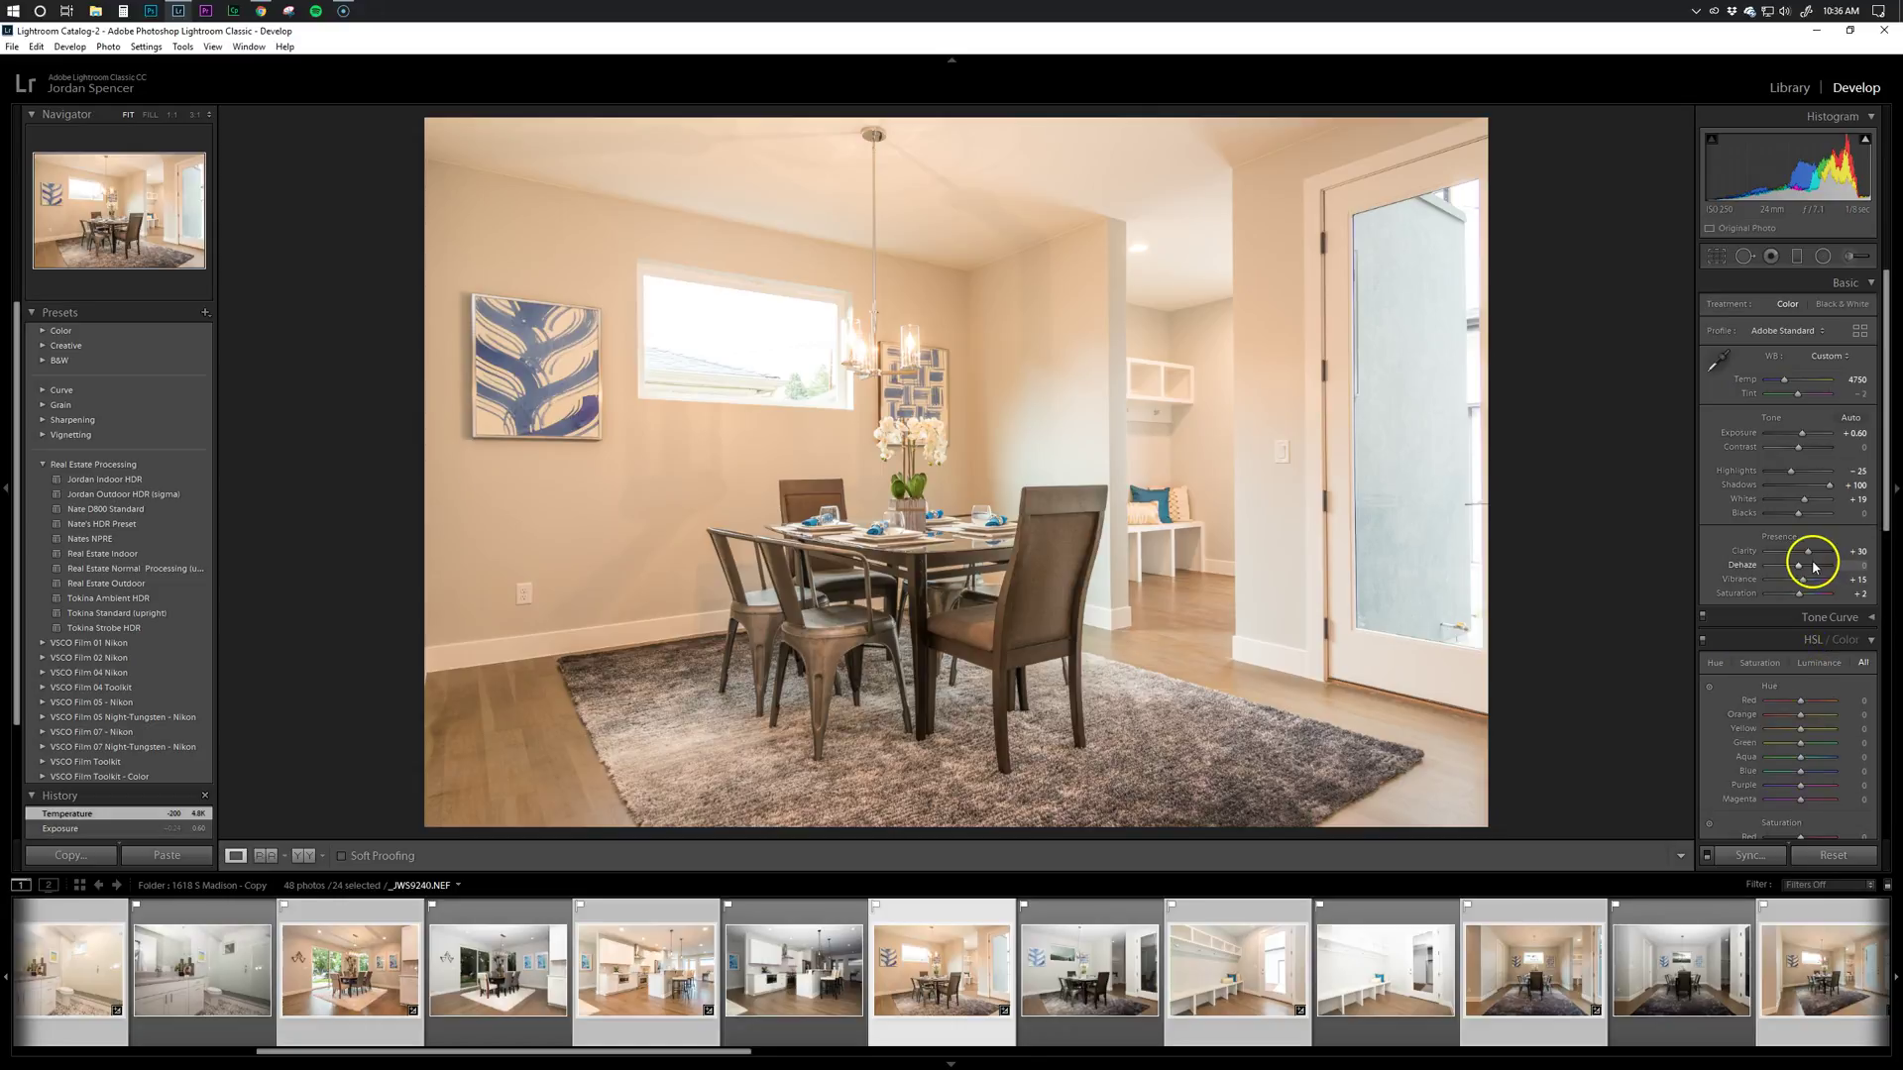
scroll(1872, 553, "down", 3)
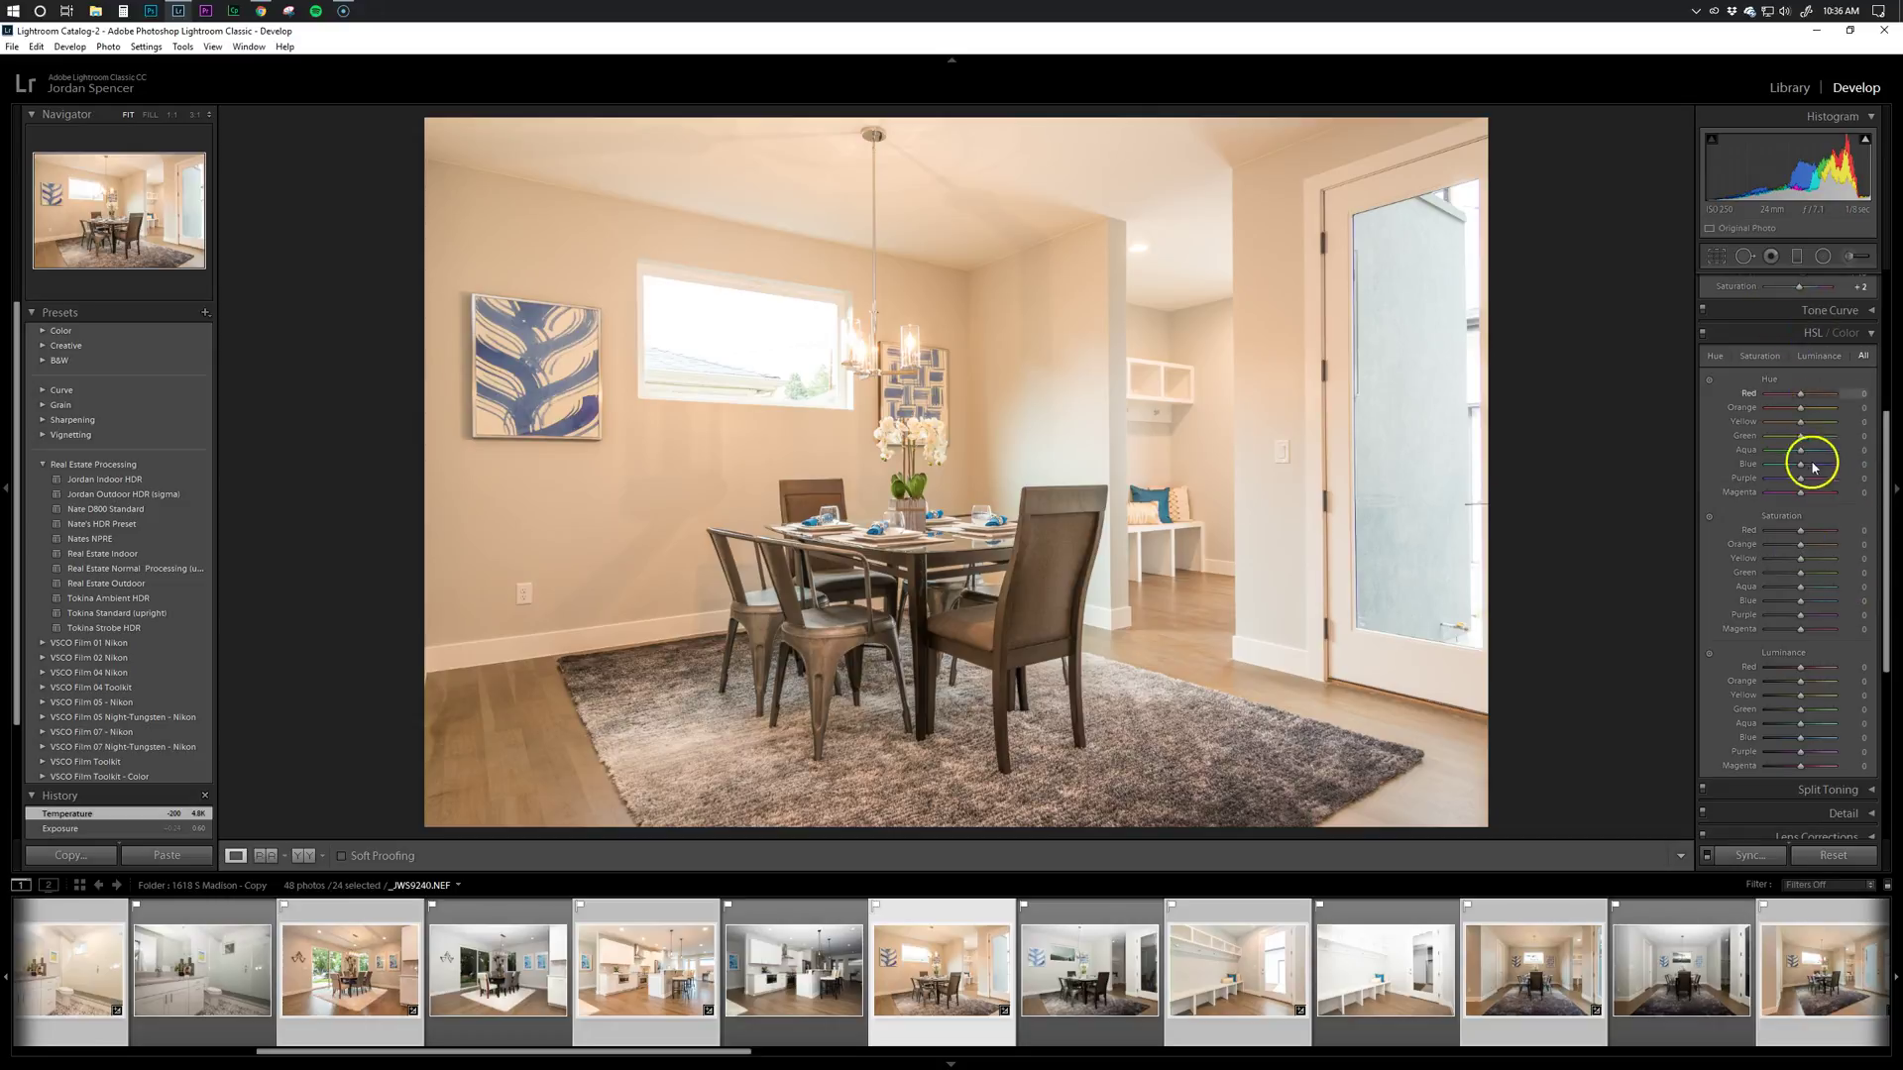
left_click(1800, 396)
left_click_drag(1834, 395, 1786, 413)
left_click(1845, 333)
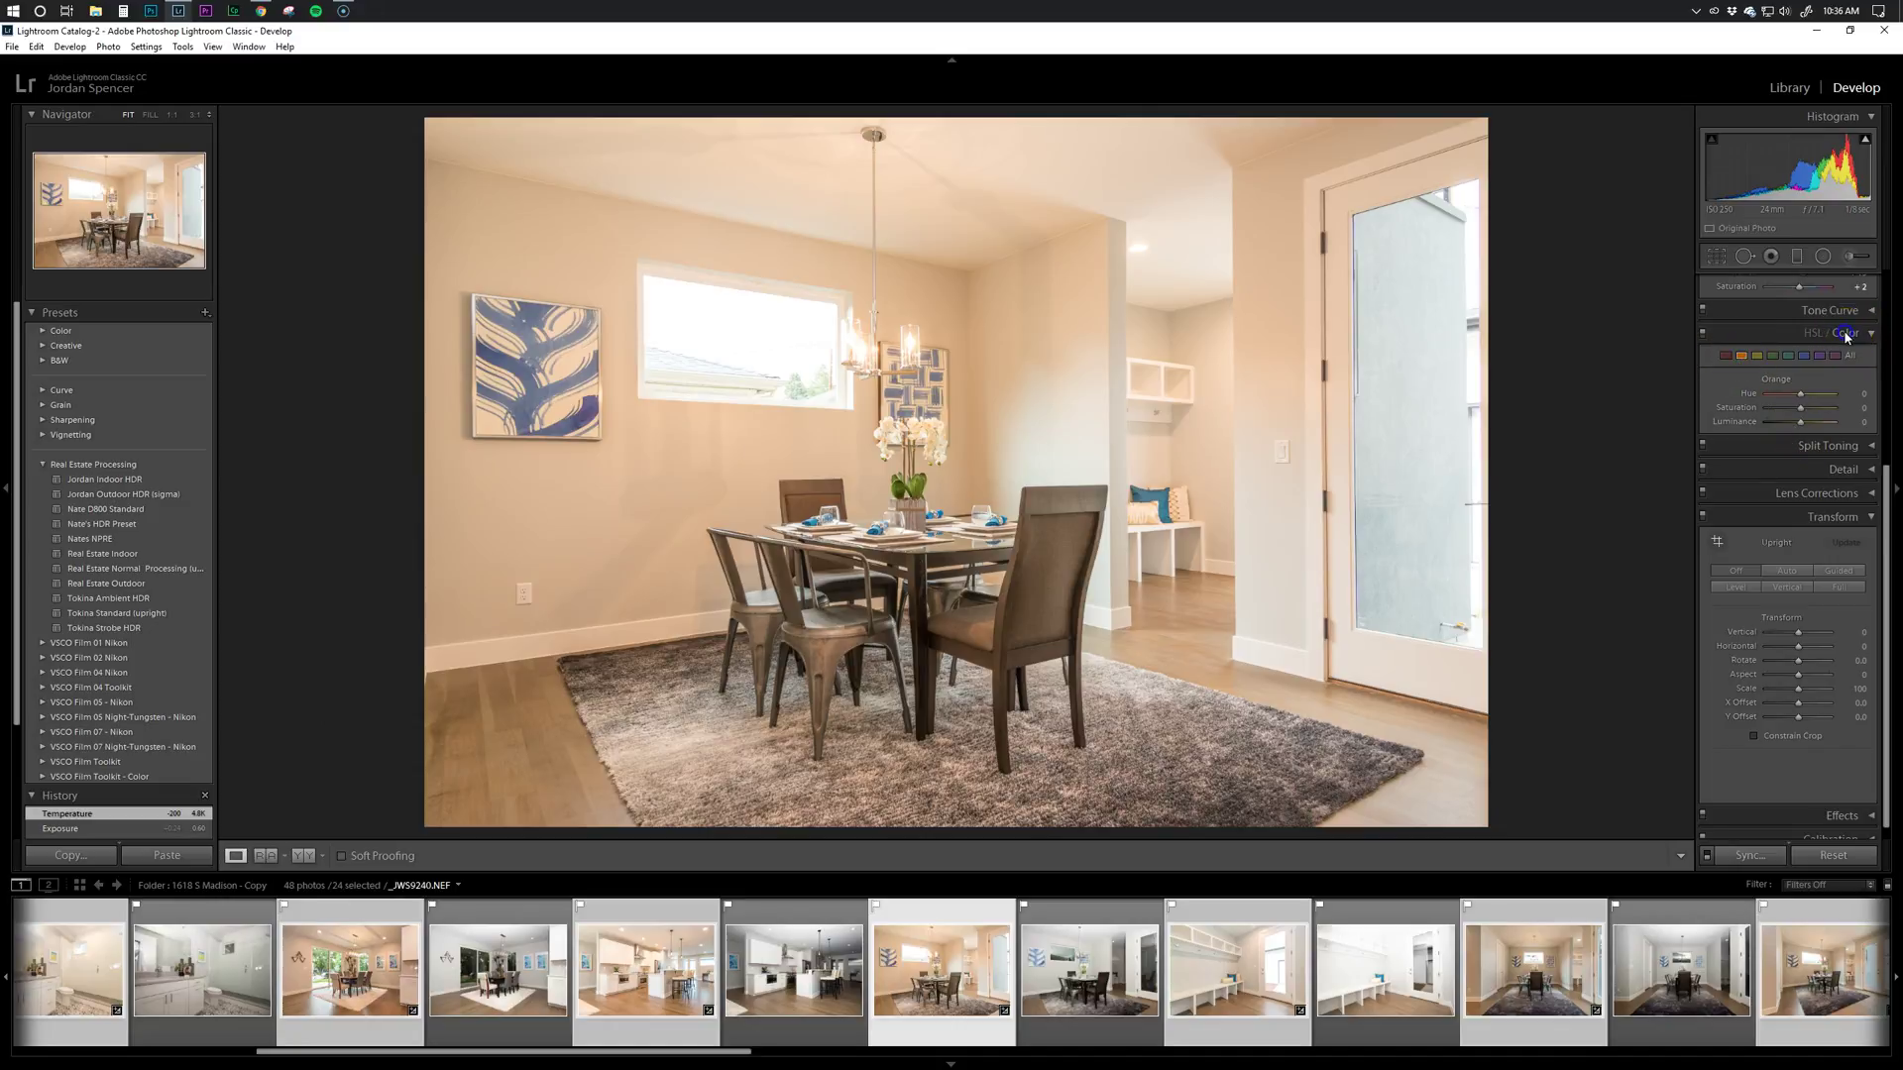
left_click(1869, 335)
left_click(1850, 406)
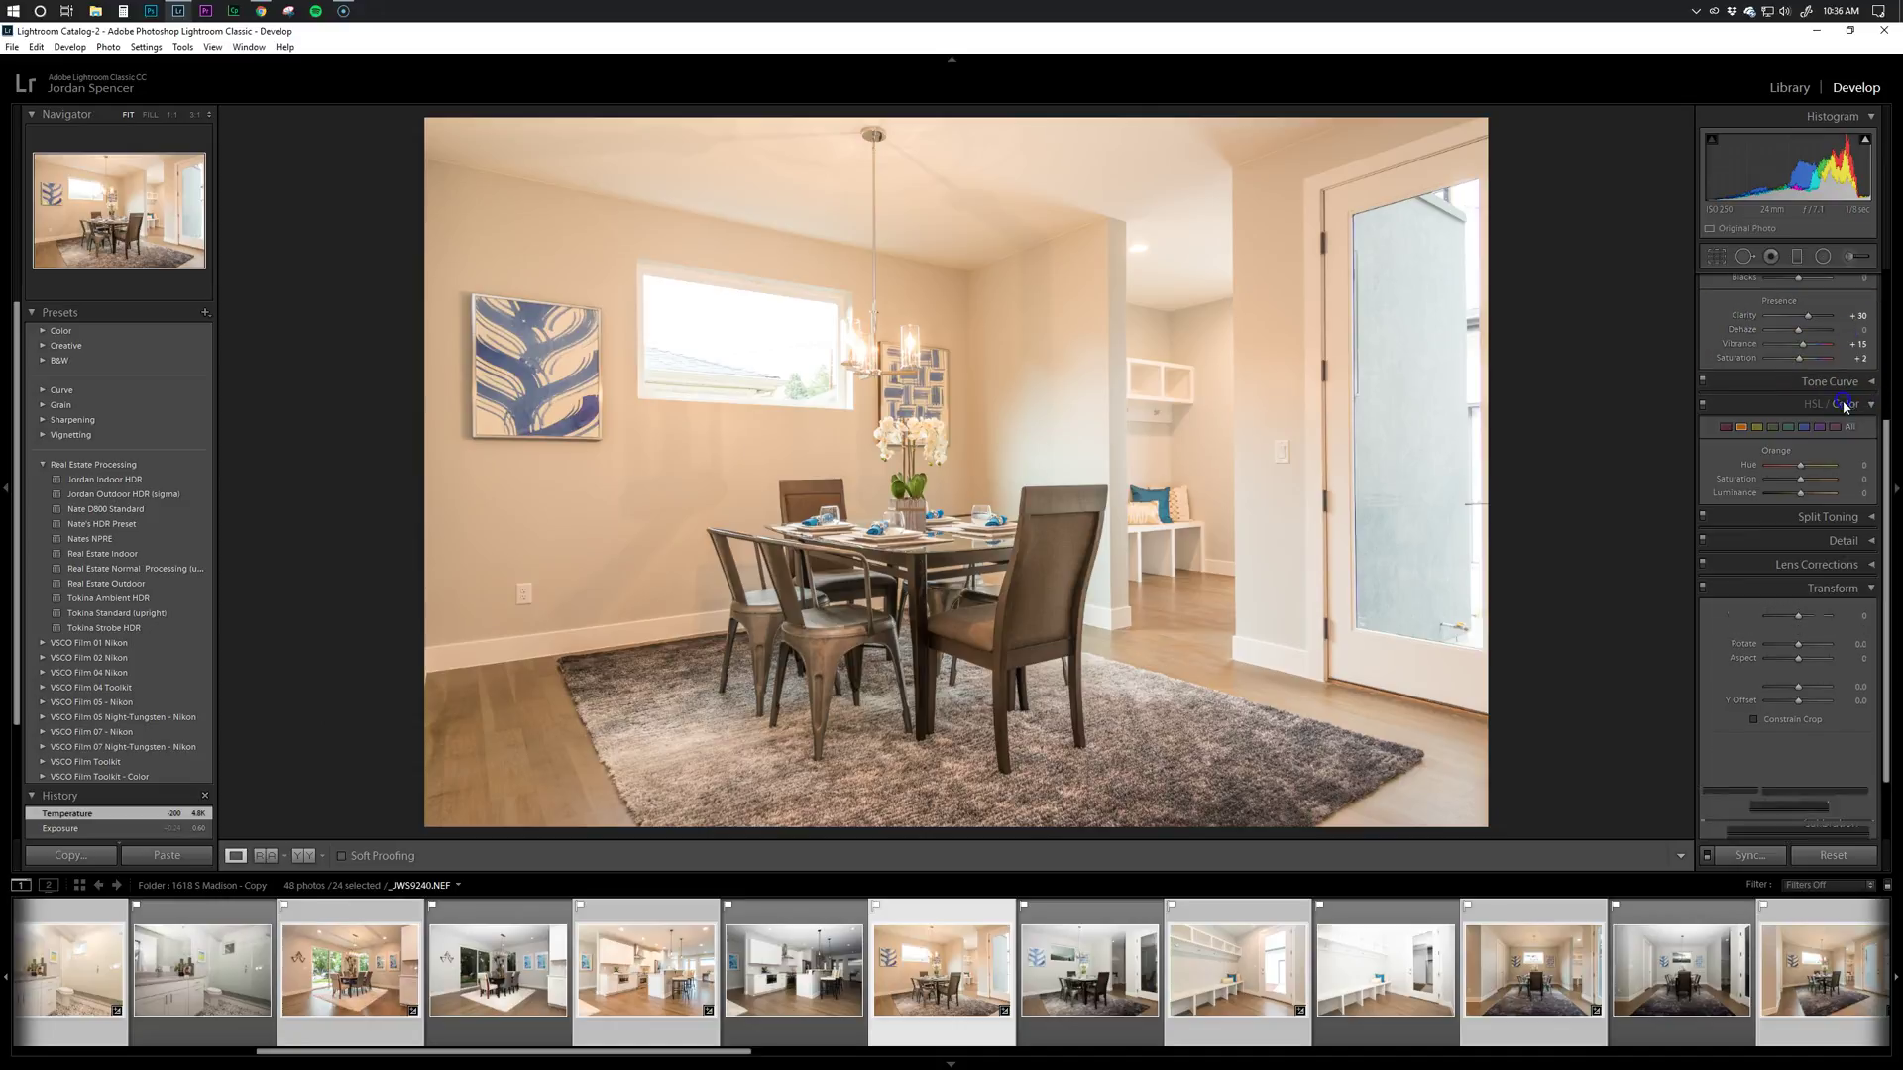
left_click(1813, 403)
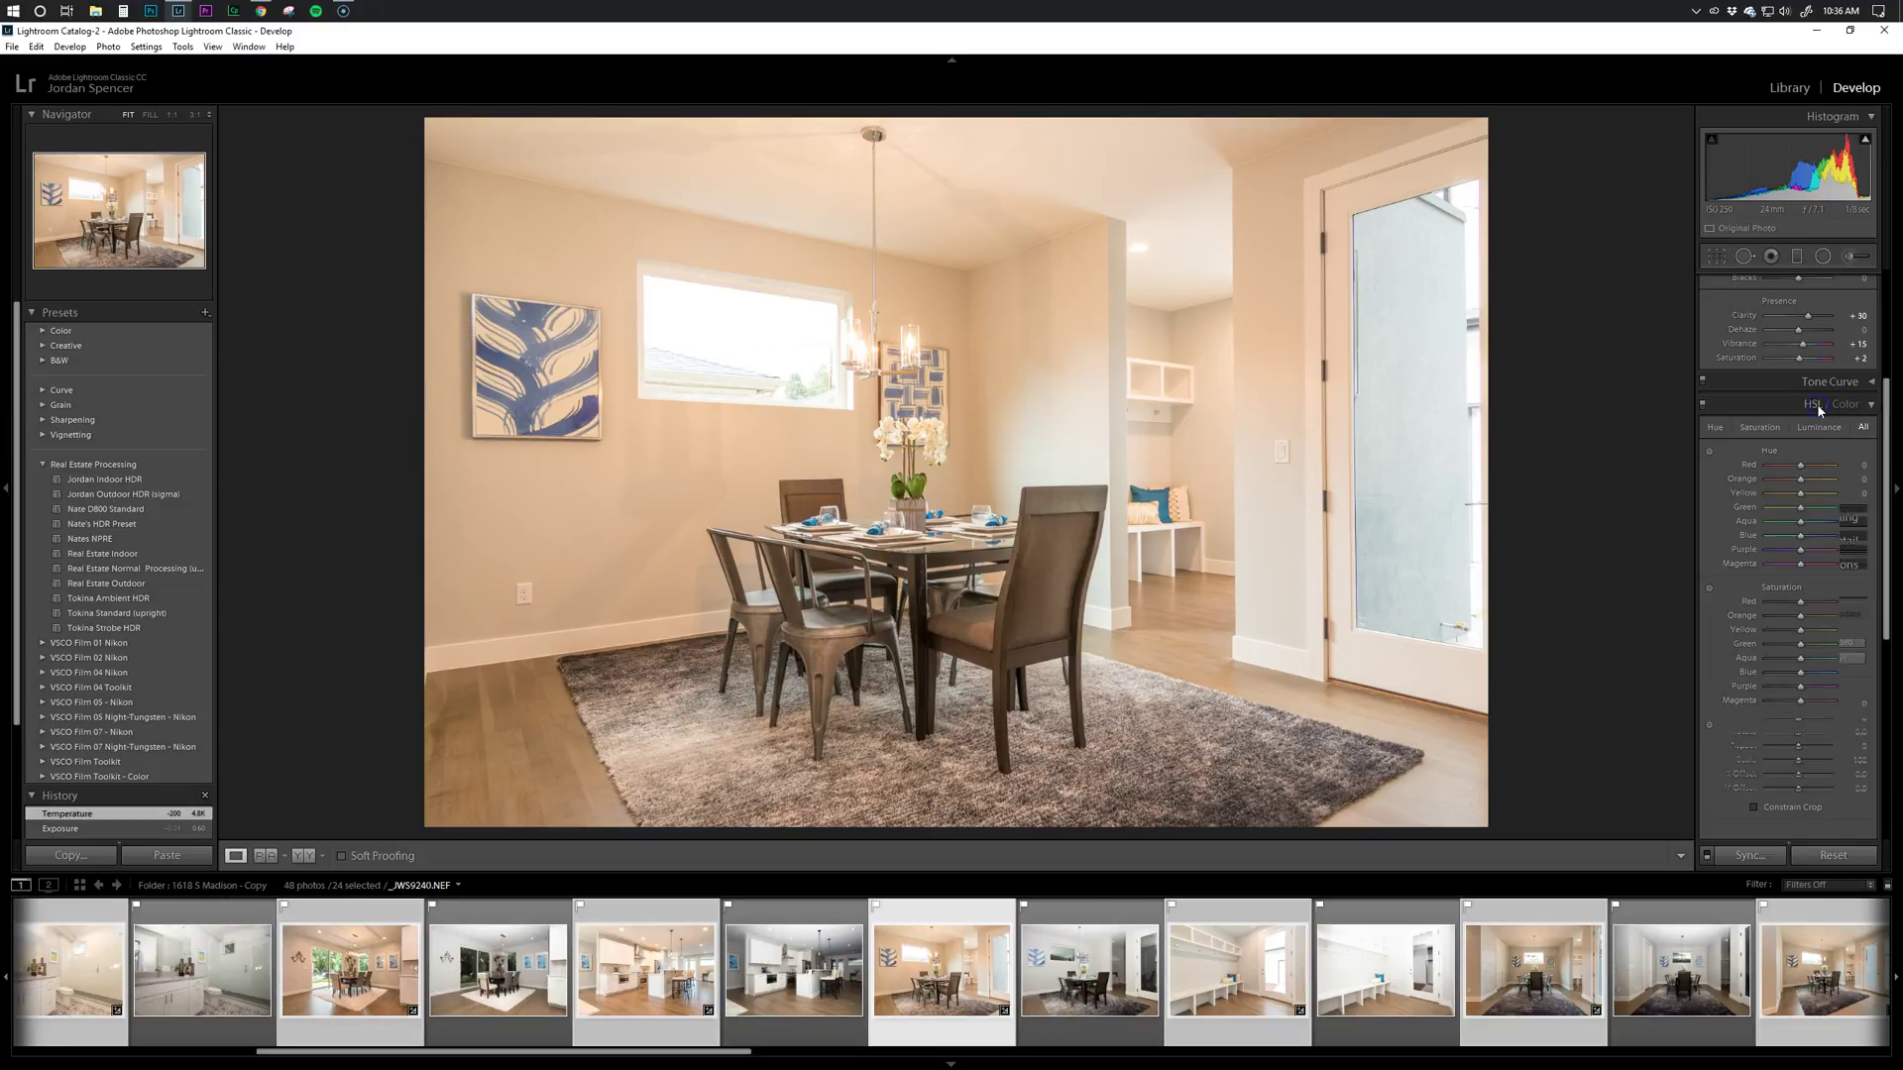
left_click(1846, 405)
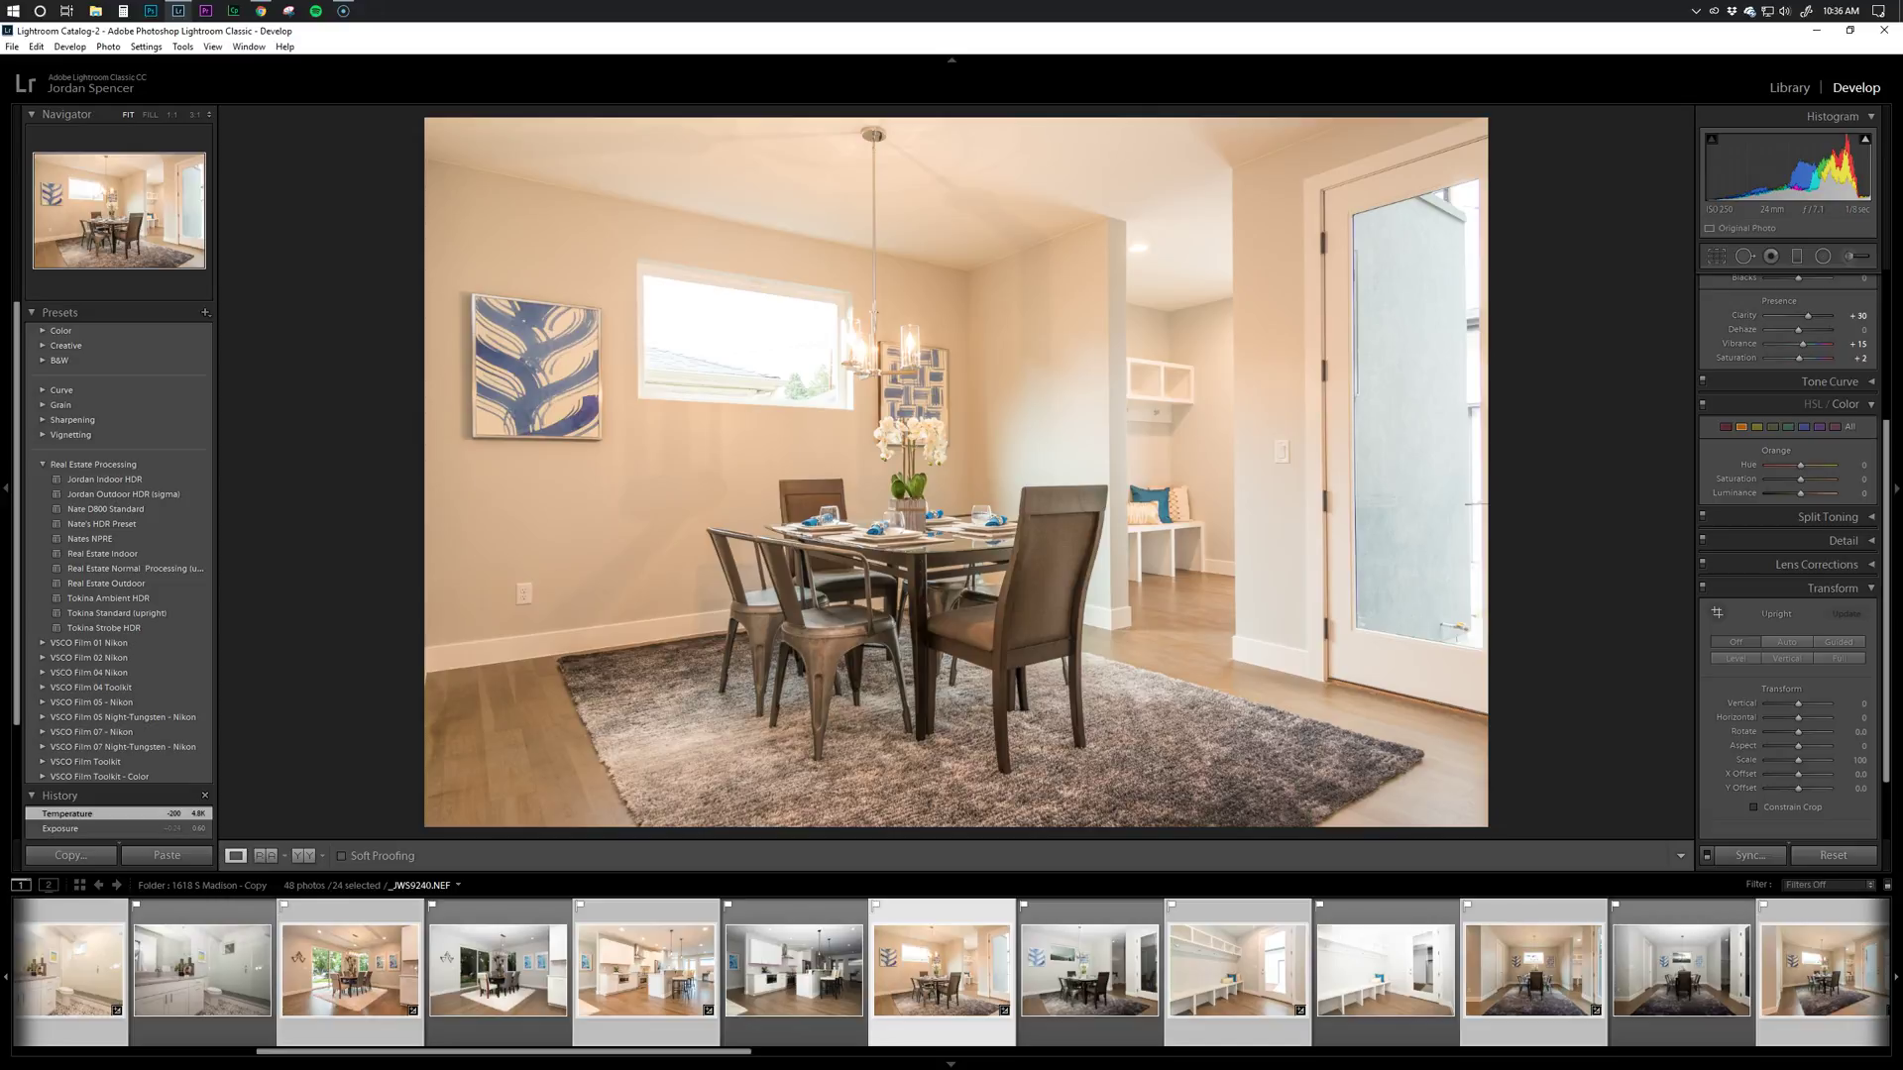
left_click(1757, 426)
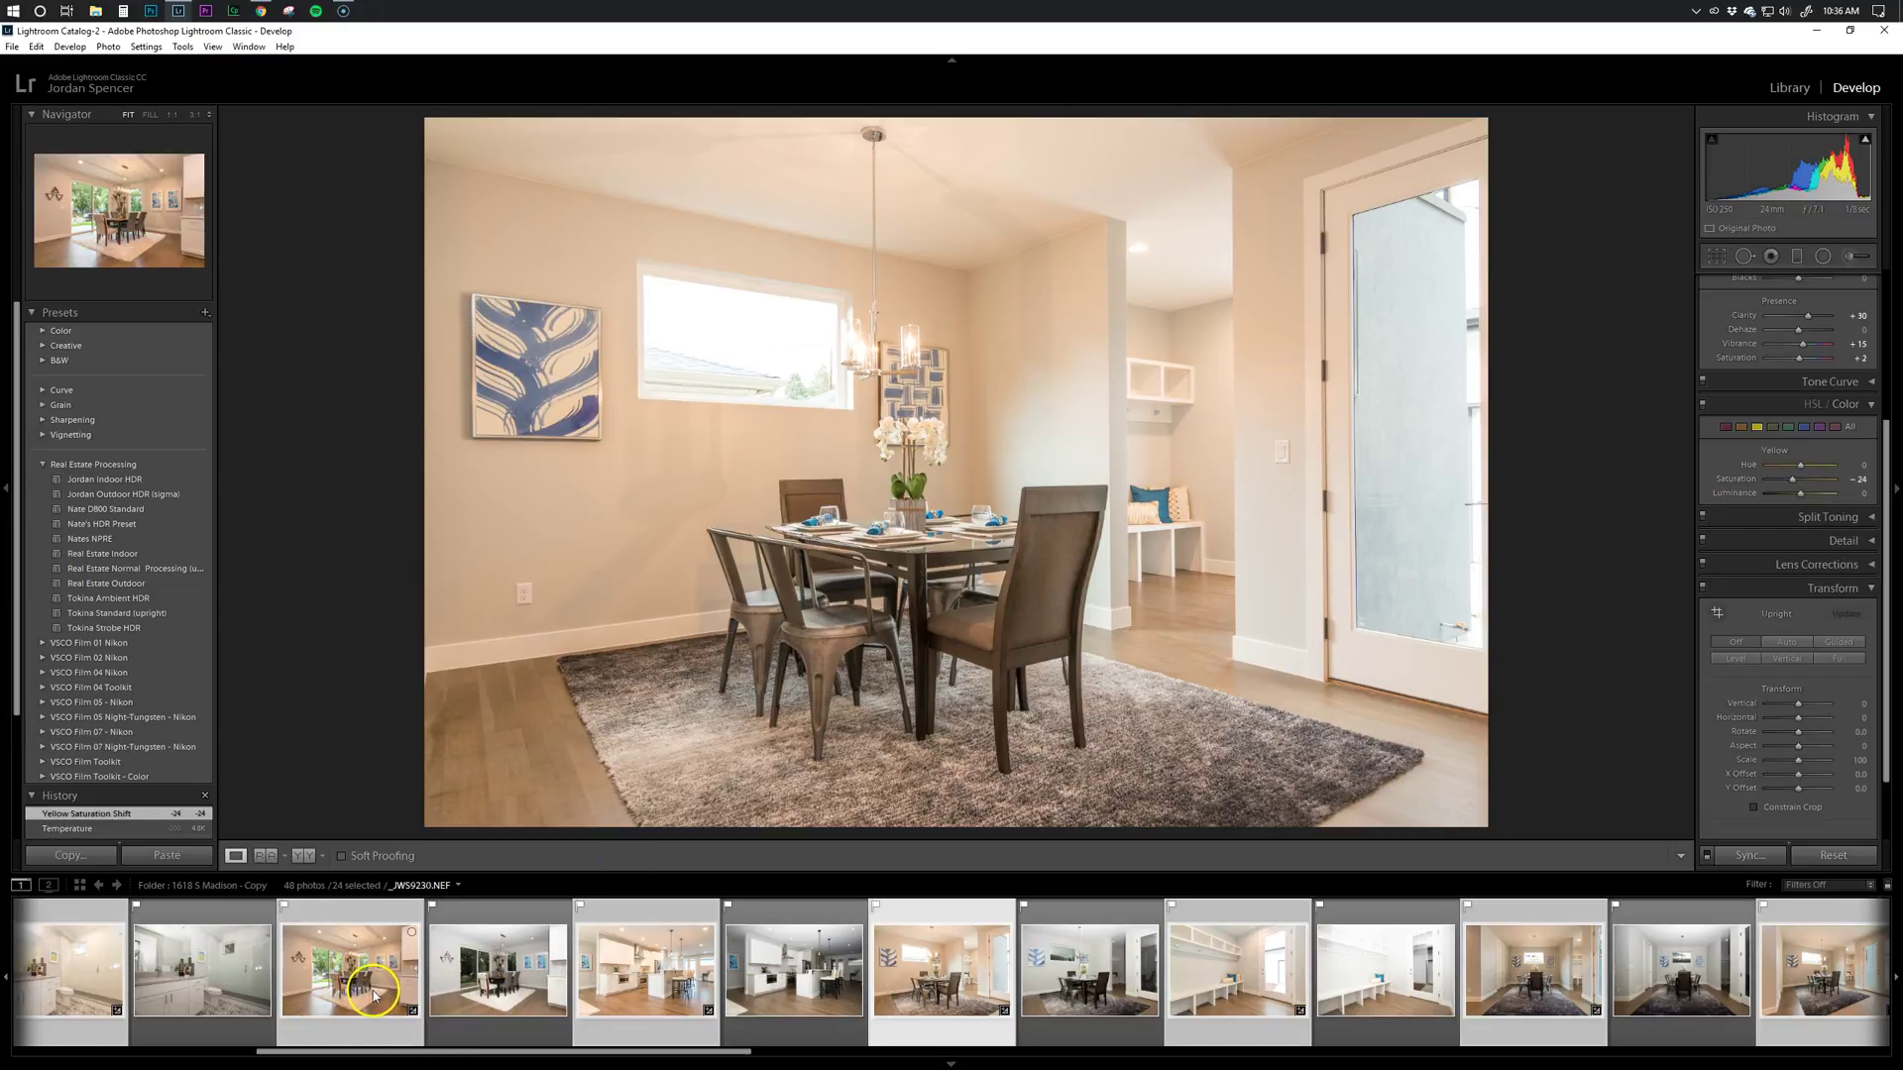
Brighten the head-on ambient photo of the dark-rug dining table by setting its exposure to +0.71
scroll(594, 991, "down", 4)
left_click(615, 992)
scroll(1786, 384, "up", 2)
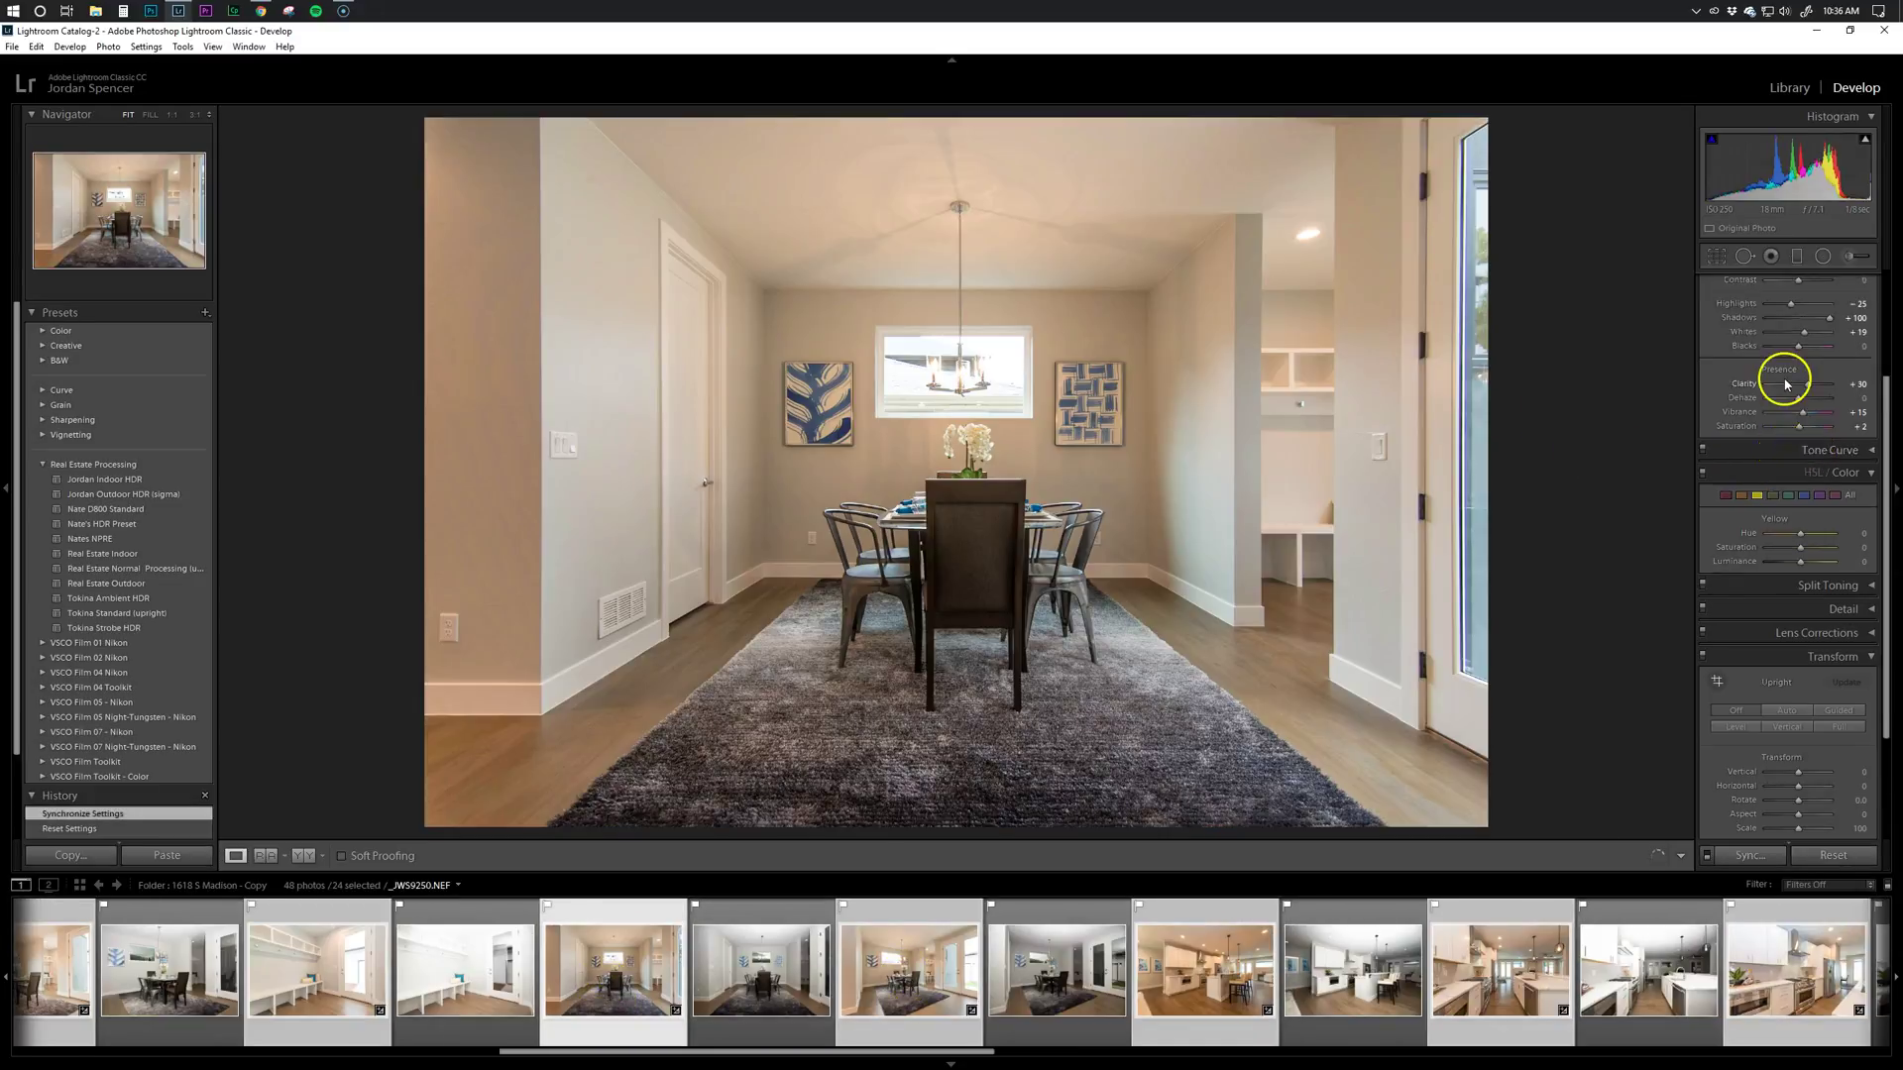
scroll(1784, 385, "up", 3)
left_click_drag(1801, 433, 1806, 439)
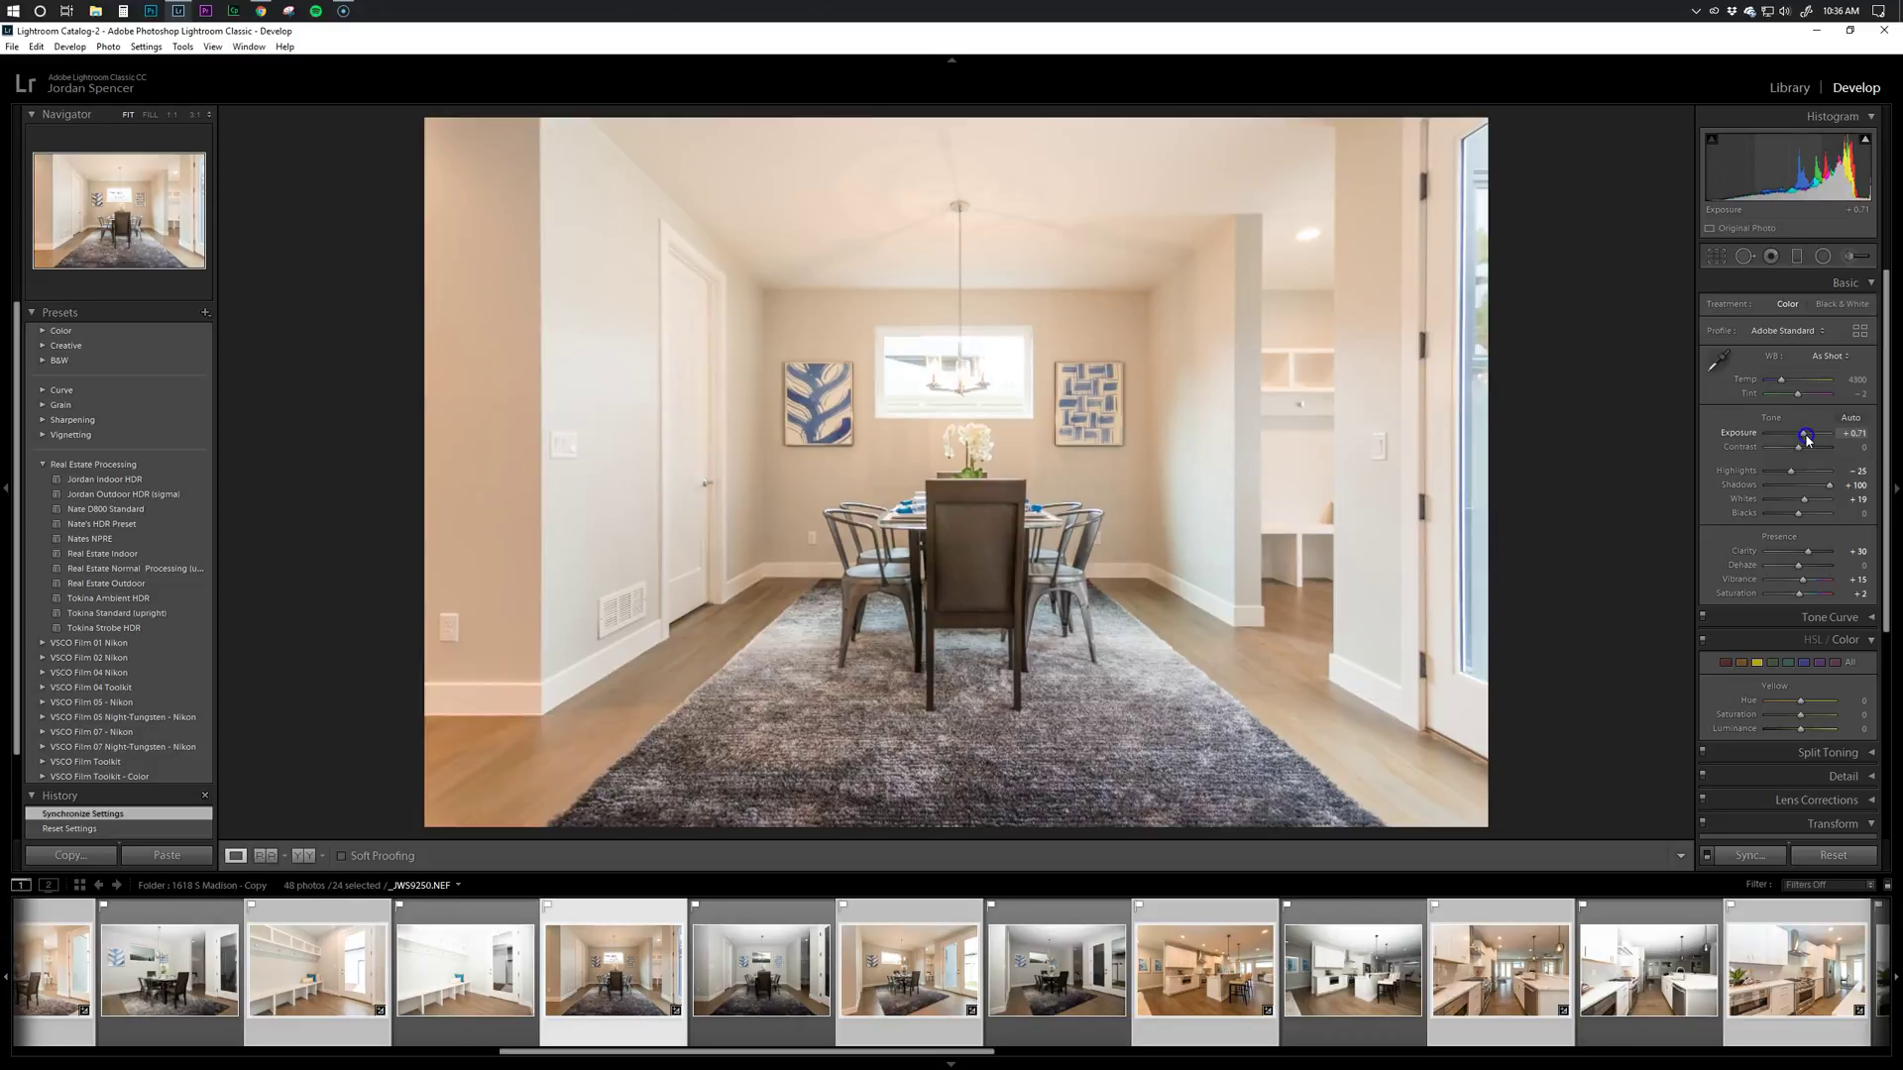
On the ambient kitchen photo with the bar stools, set yellow saturation to -40, exposure to +0.48 and colour temperature to 3905
left_click(950, 952)
left_click(1204, 971)
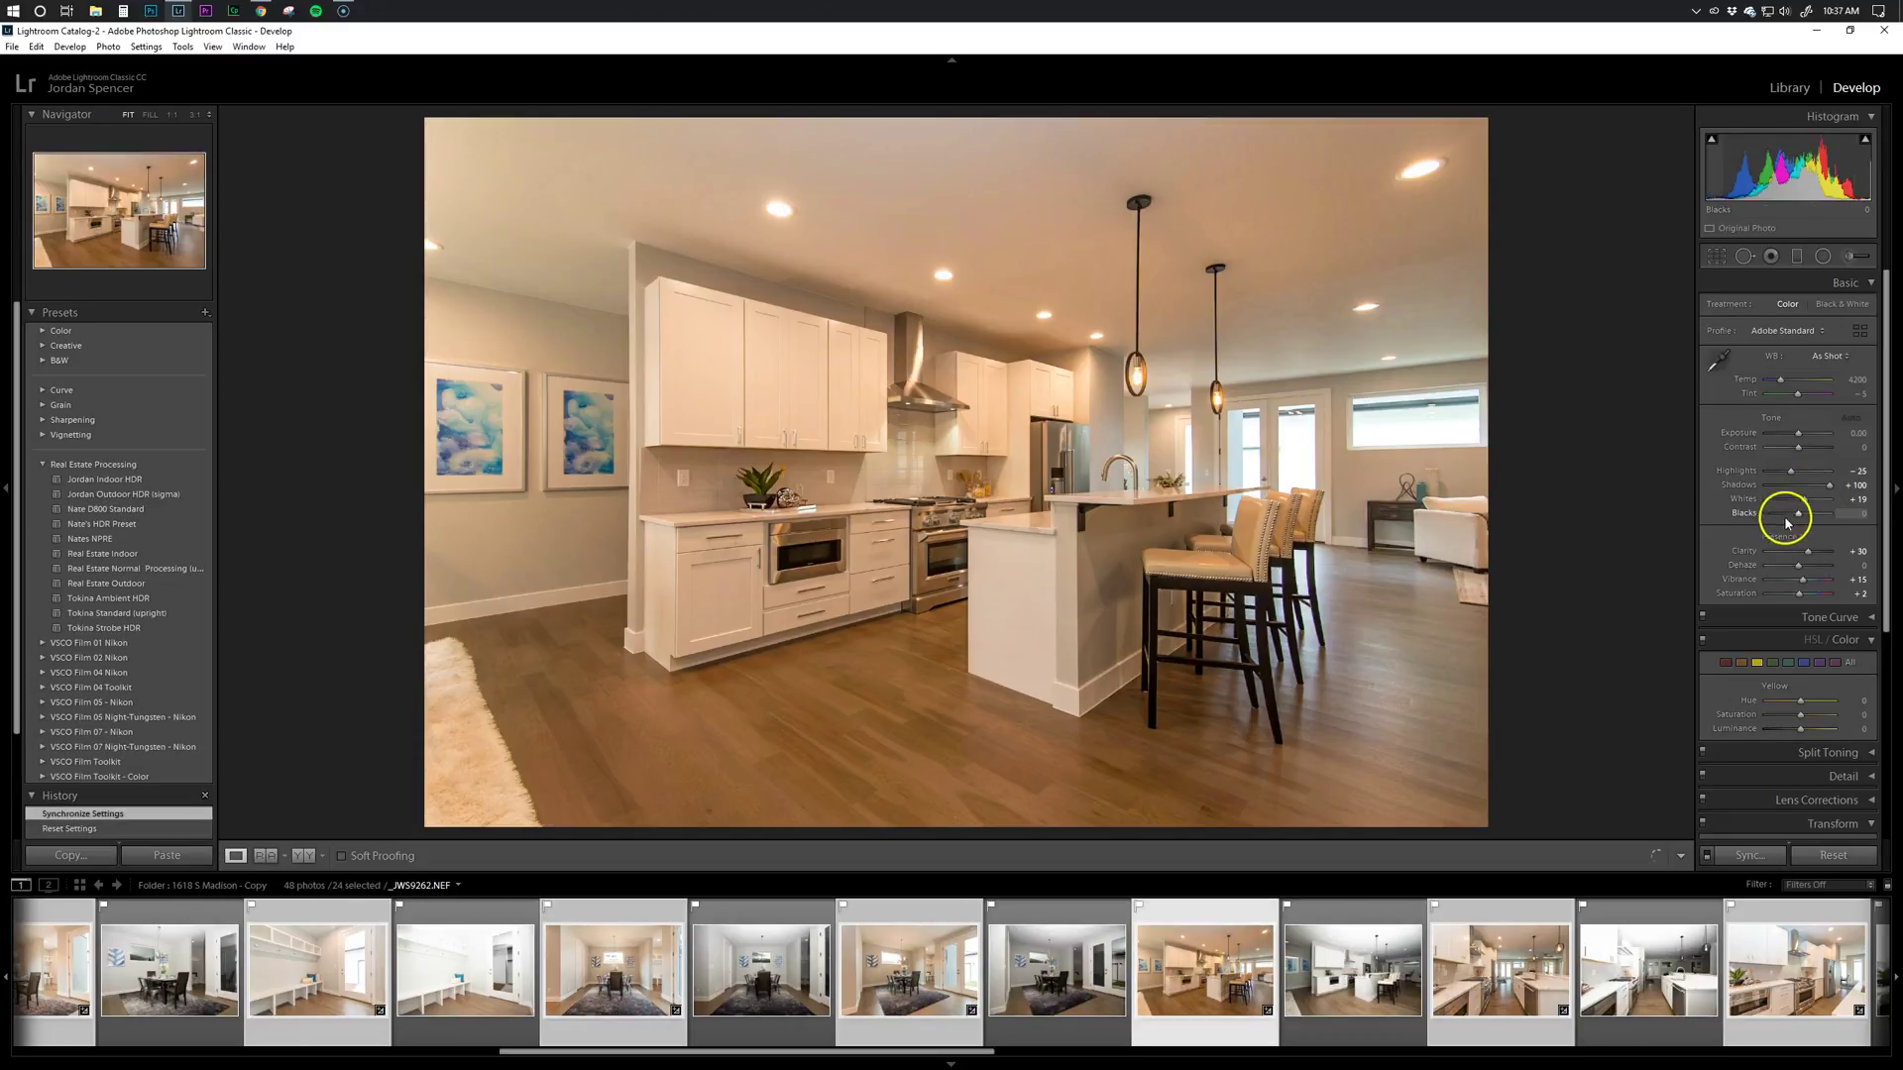
left_click_drag(1801, 715, 1798, 717)
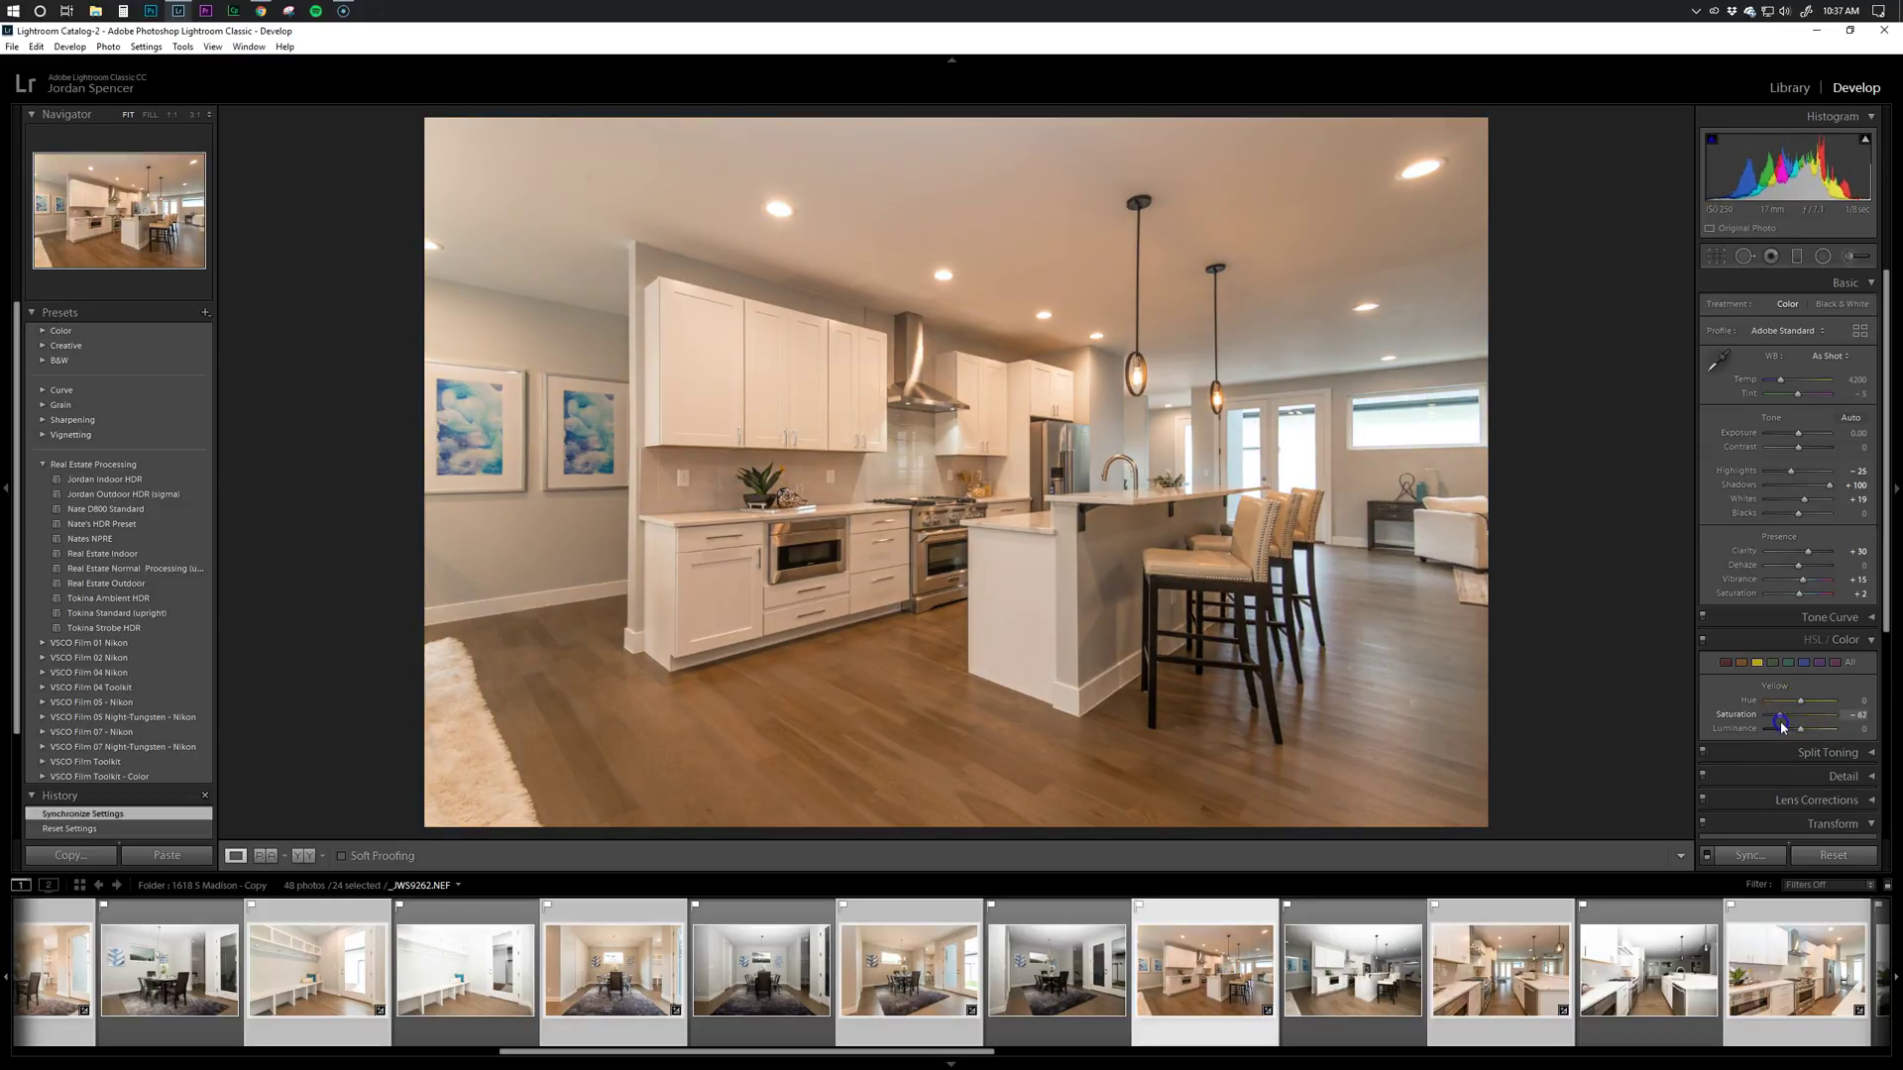
left_click_drag(1790, 724, 1790, 724)
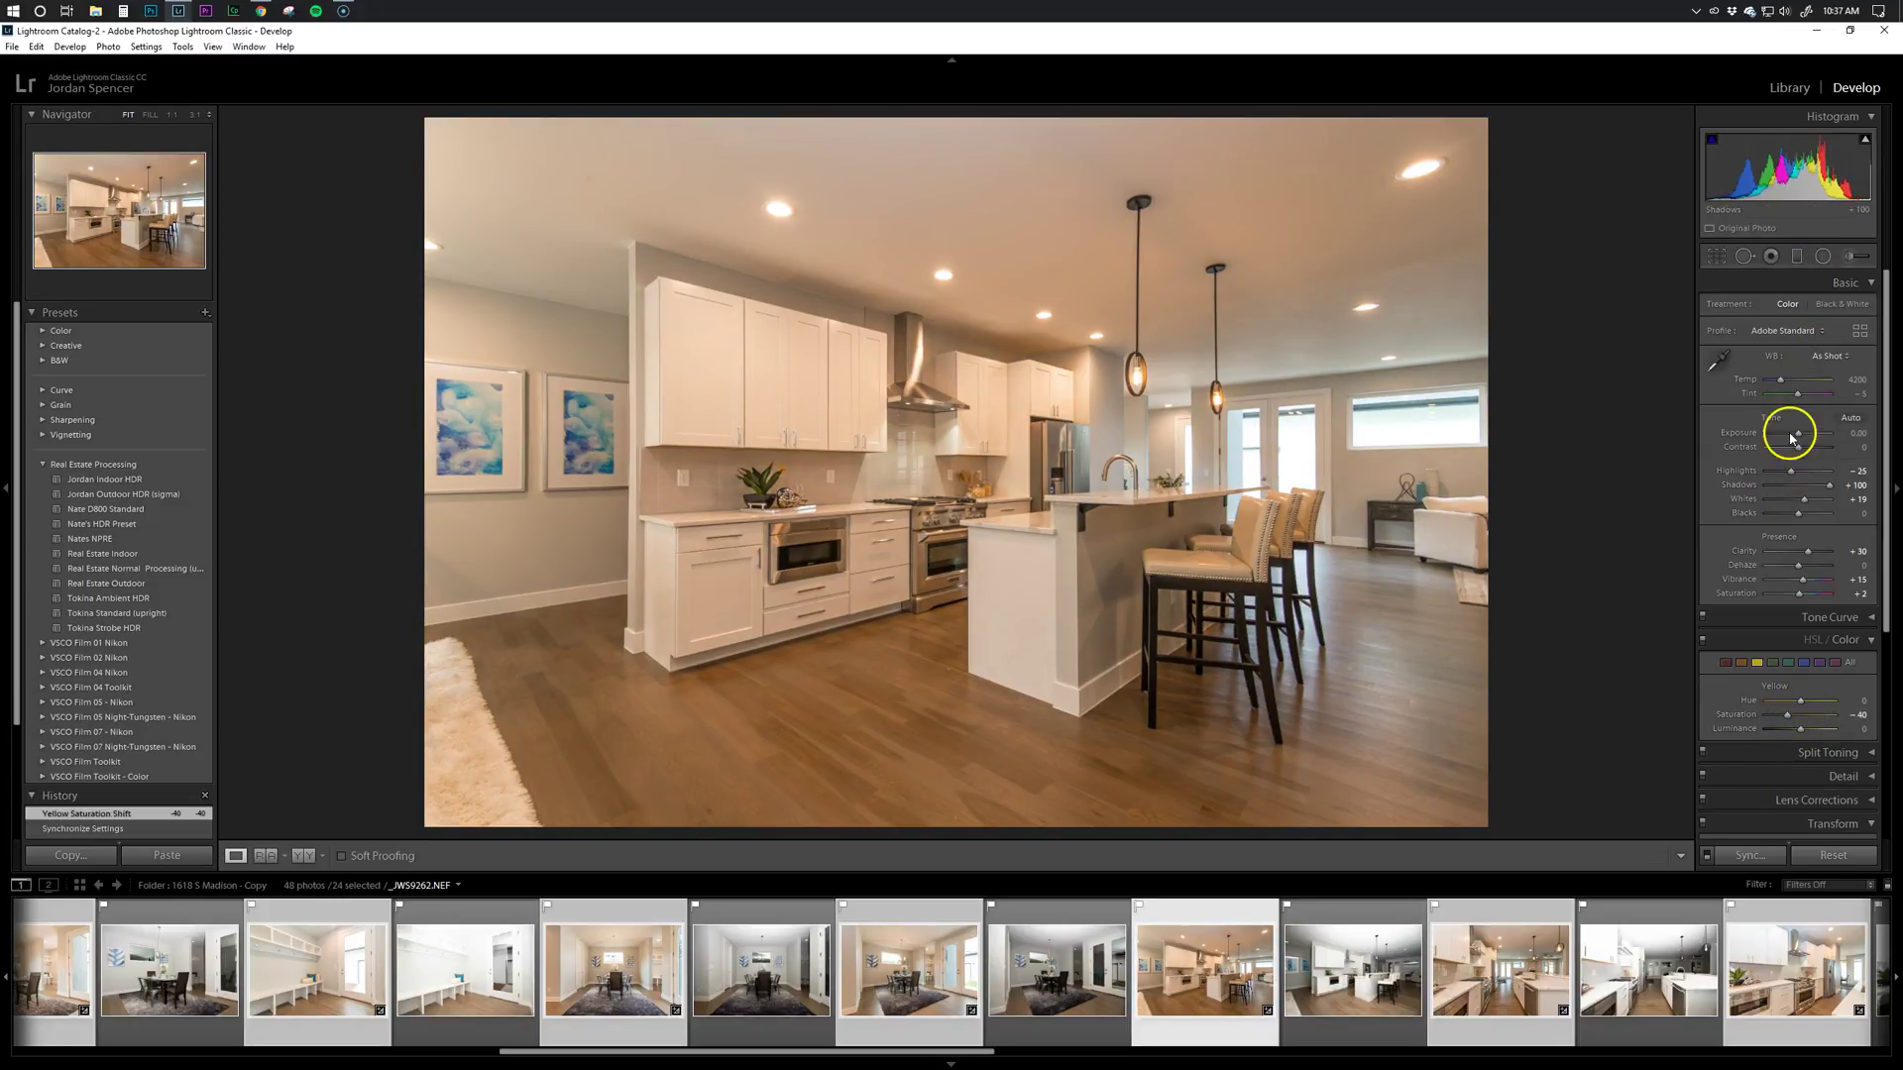
left_click_drag(1797, 433, 1780, 386)
Brighten the ambient photo looking down the kitchen between range and island, and reduce its yellow saturation
scroll(1262, 1028, "down", 2)
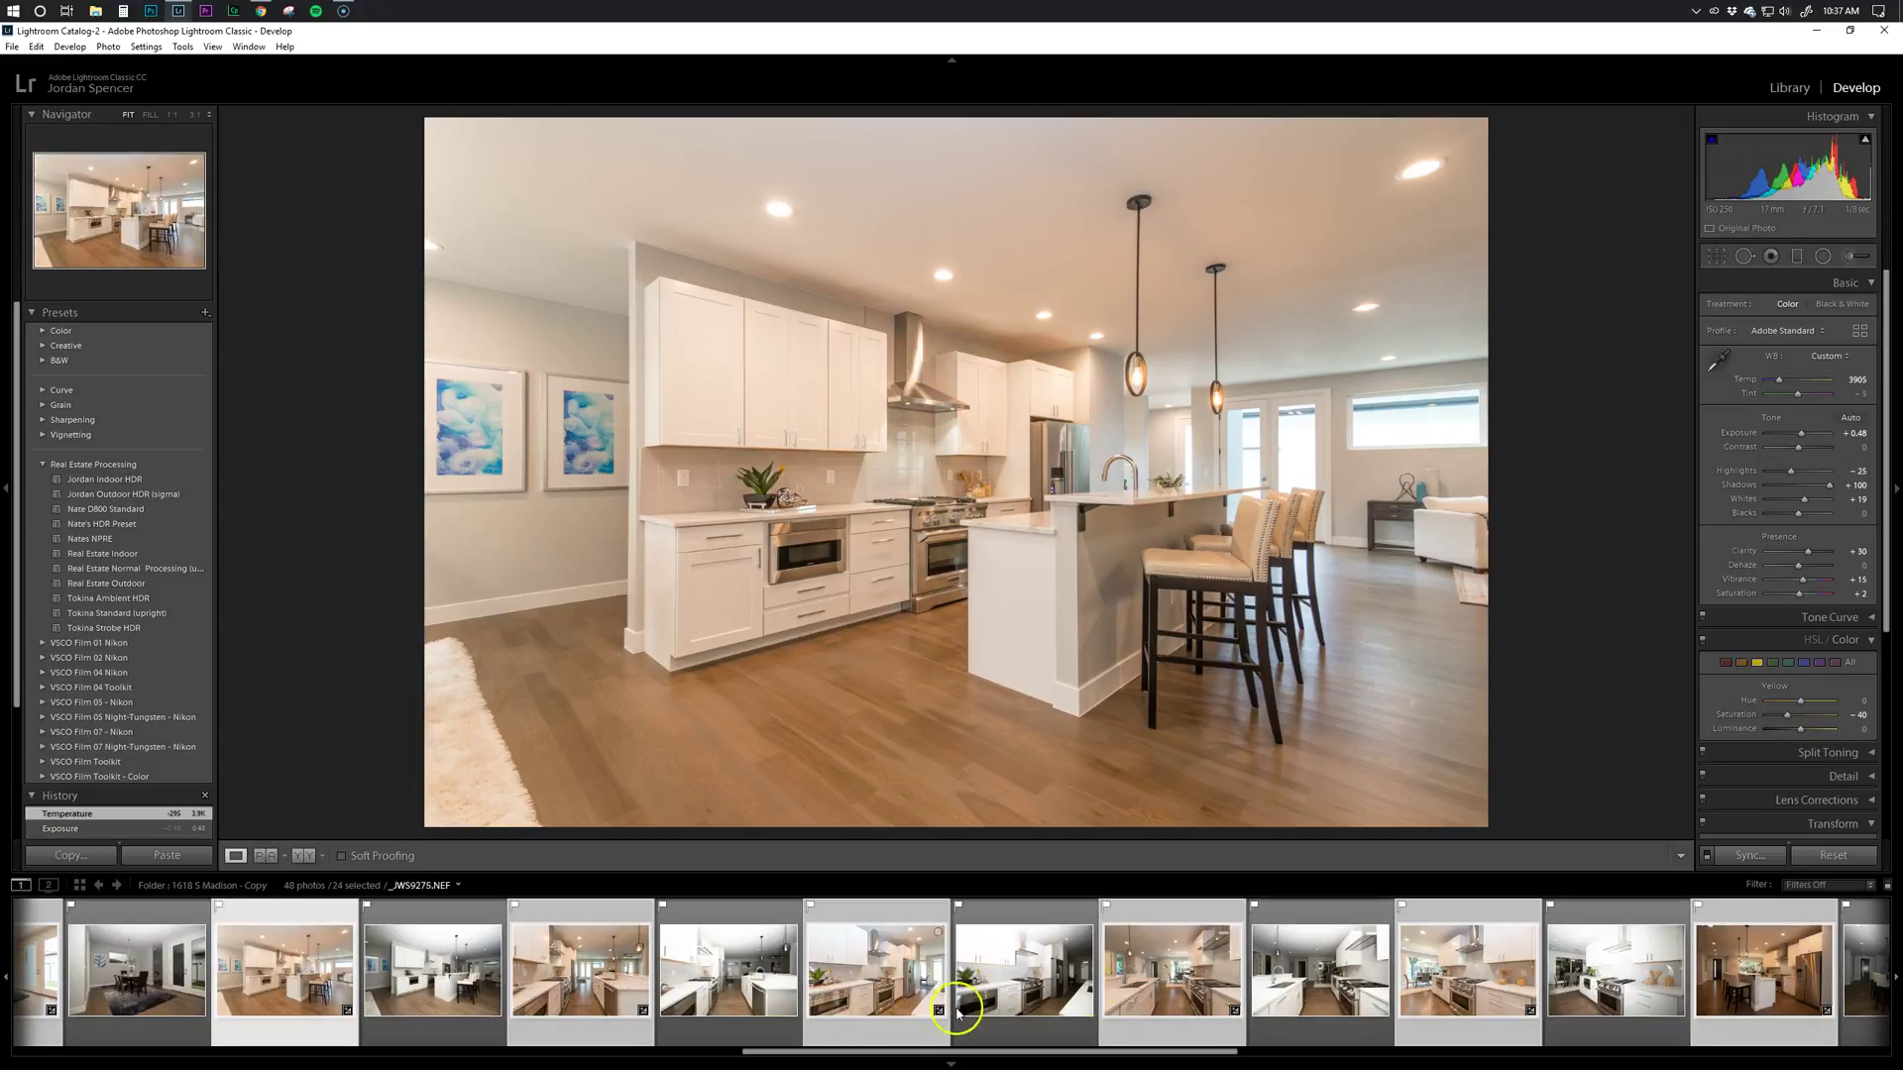
left_click(1155, 986)
left_click_drag(1805, 439, 1806, 442)
left_click_drag(1801, 716, 1796, 724)
Reduce the yellow saturation of the ambient close-up of the kitchen range and raise its exposure slightly
scroll(1245, 951, "down", 3)
left_click(986, 994)
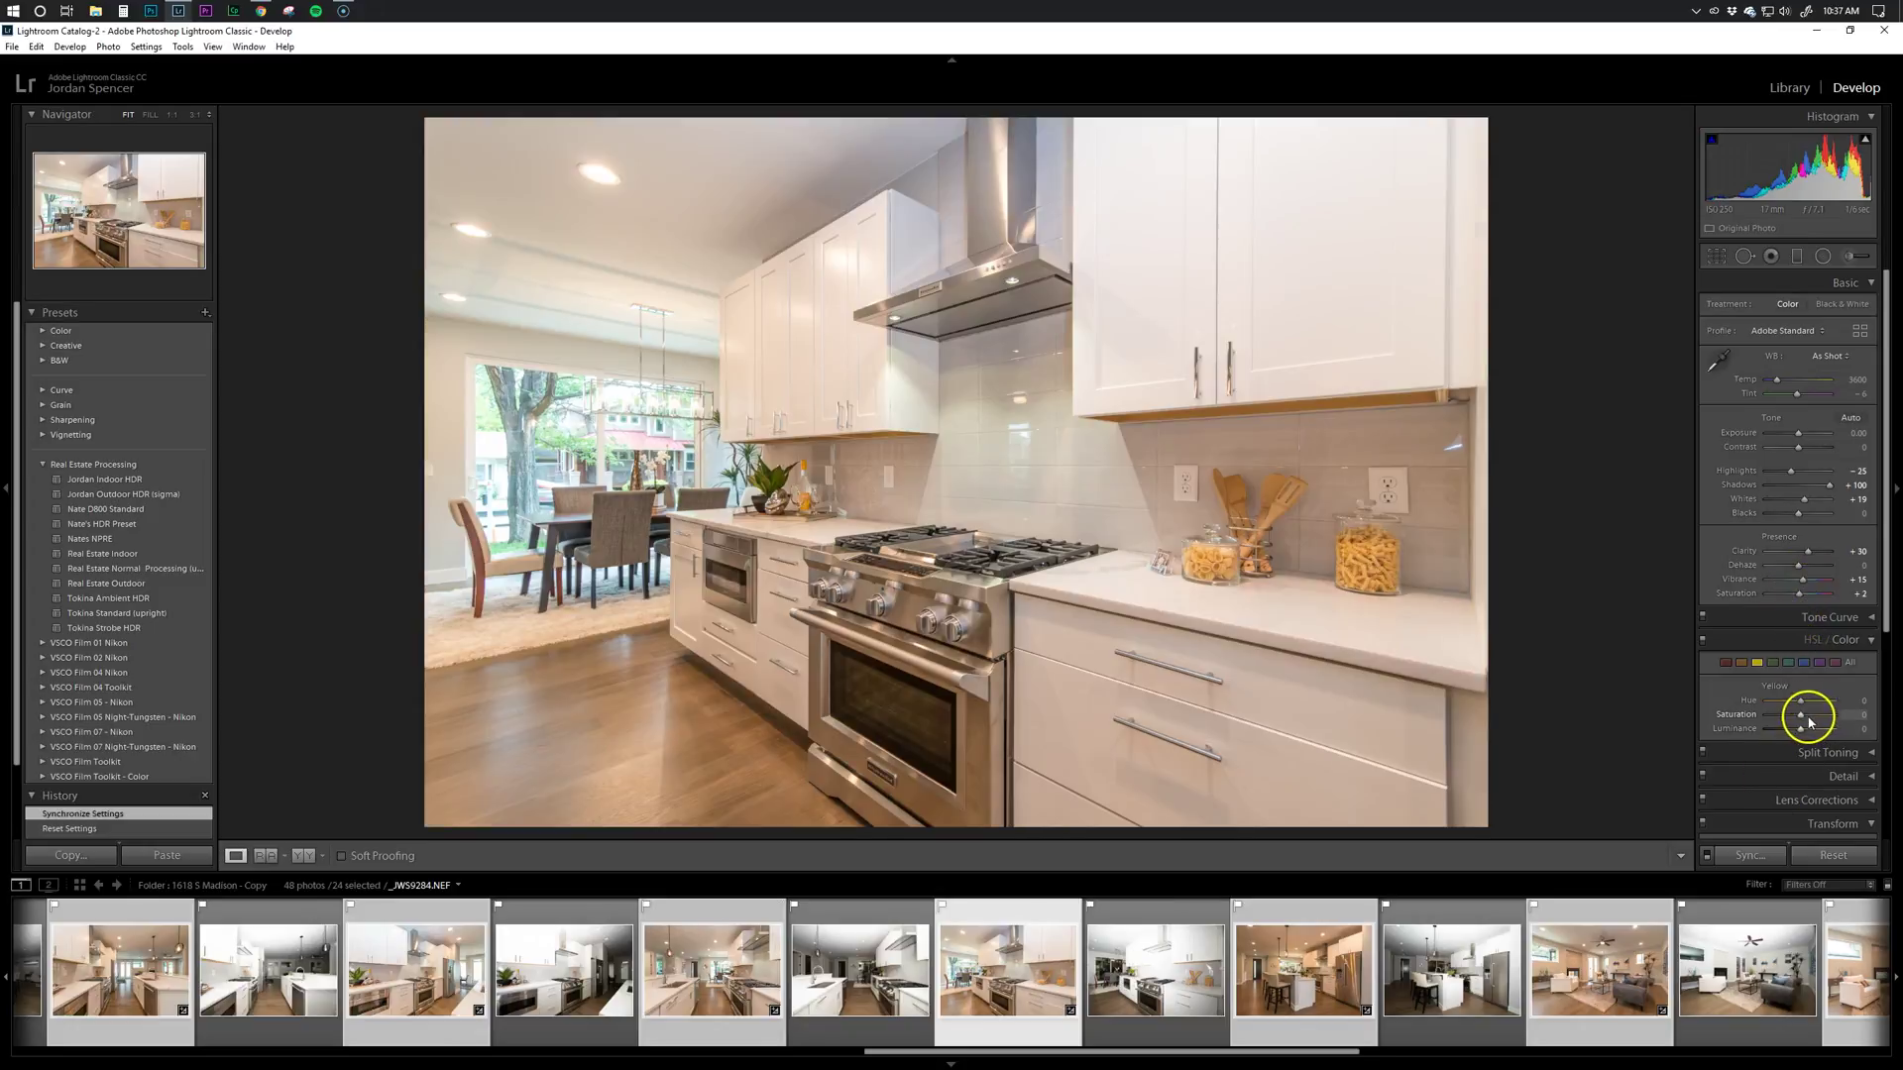
left_click_drag(1809, 723, 1796, 723)
left_click_drag(1800, 436, 1804, 437)
Set the exposure of the ambient kitchen photo with the refrigerator to +0.71 and of the ambient grey-sofa living-room photo to +0.24
left_click(1284, 966)
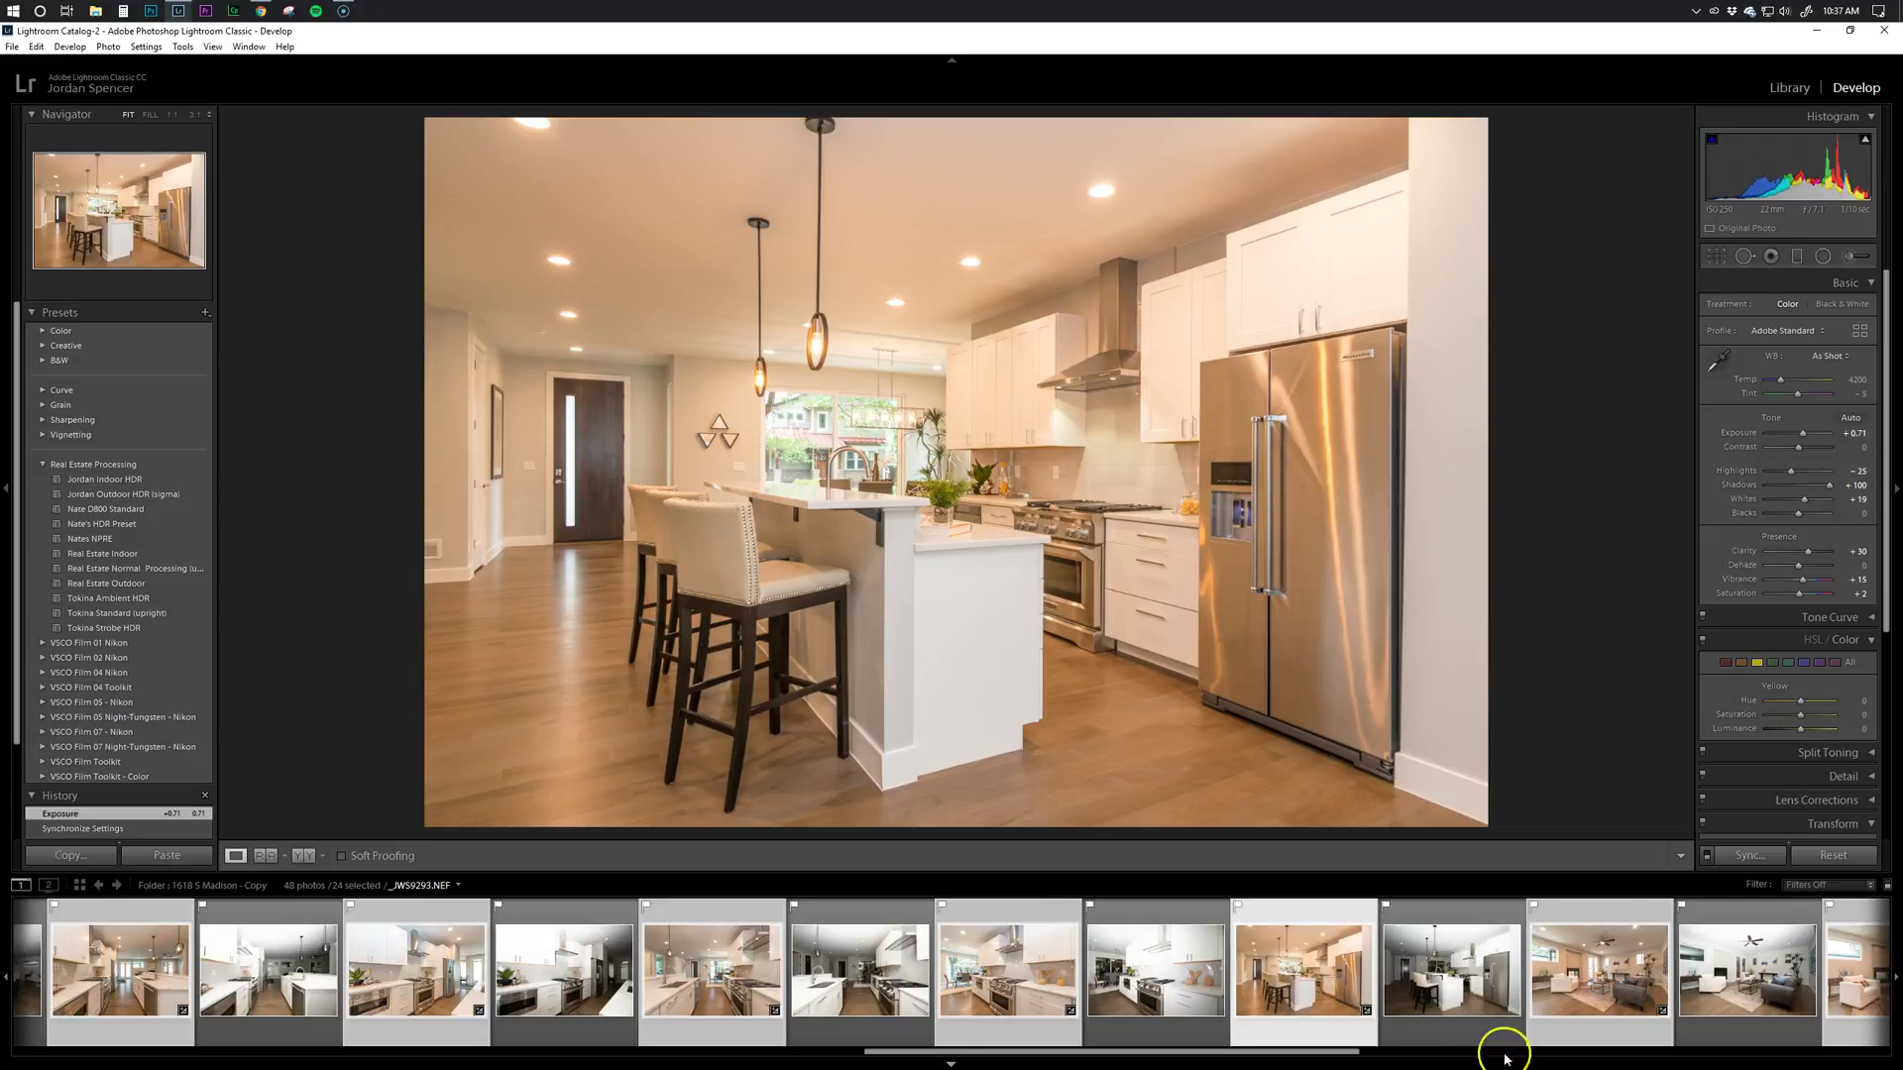
left_click(1503, 1055)
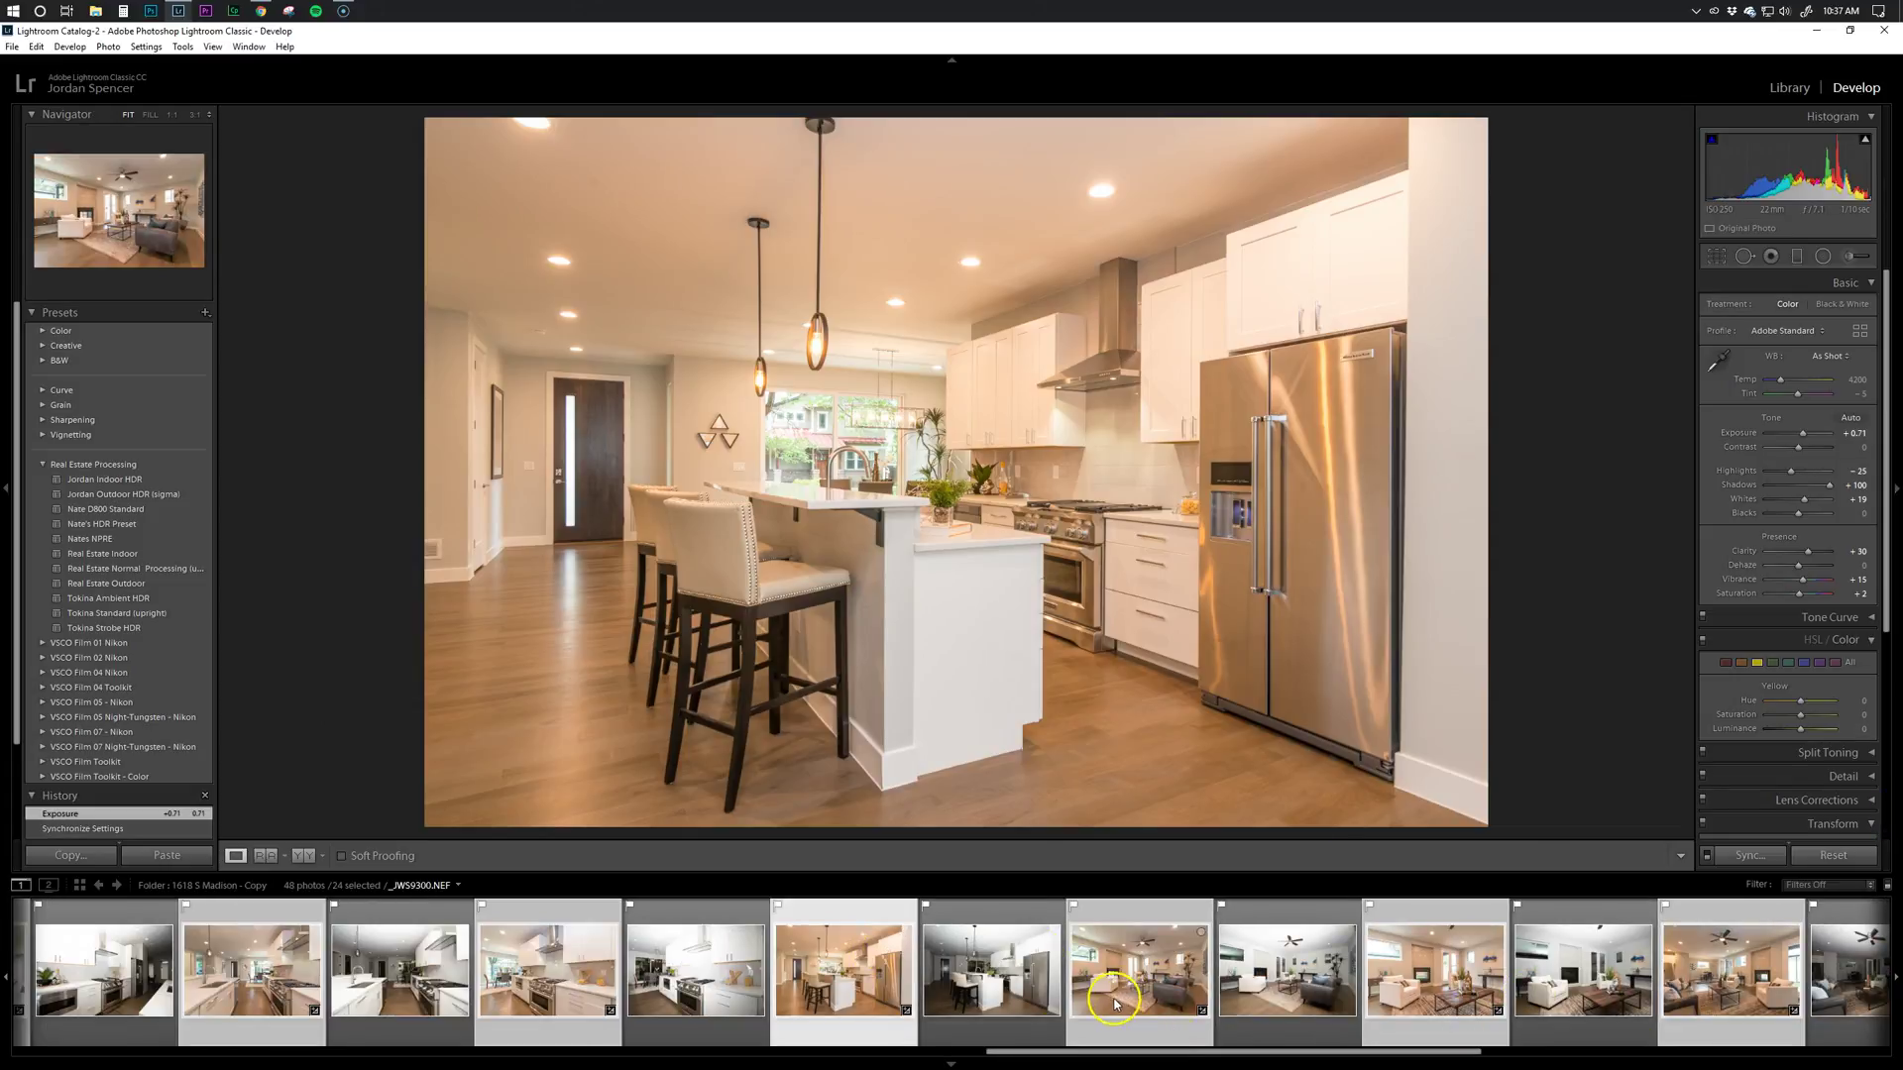
scroll(1092, 988, "down", 3)
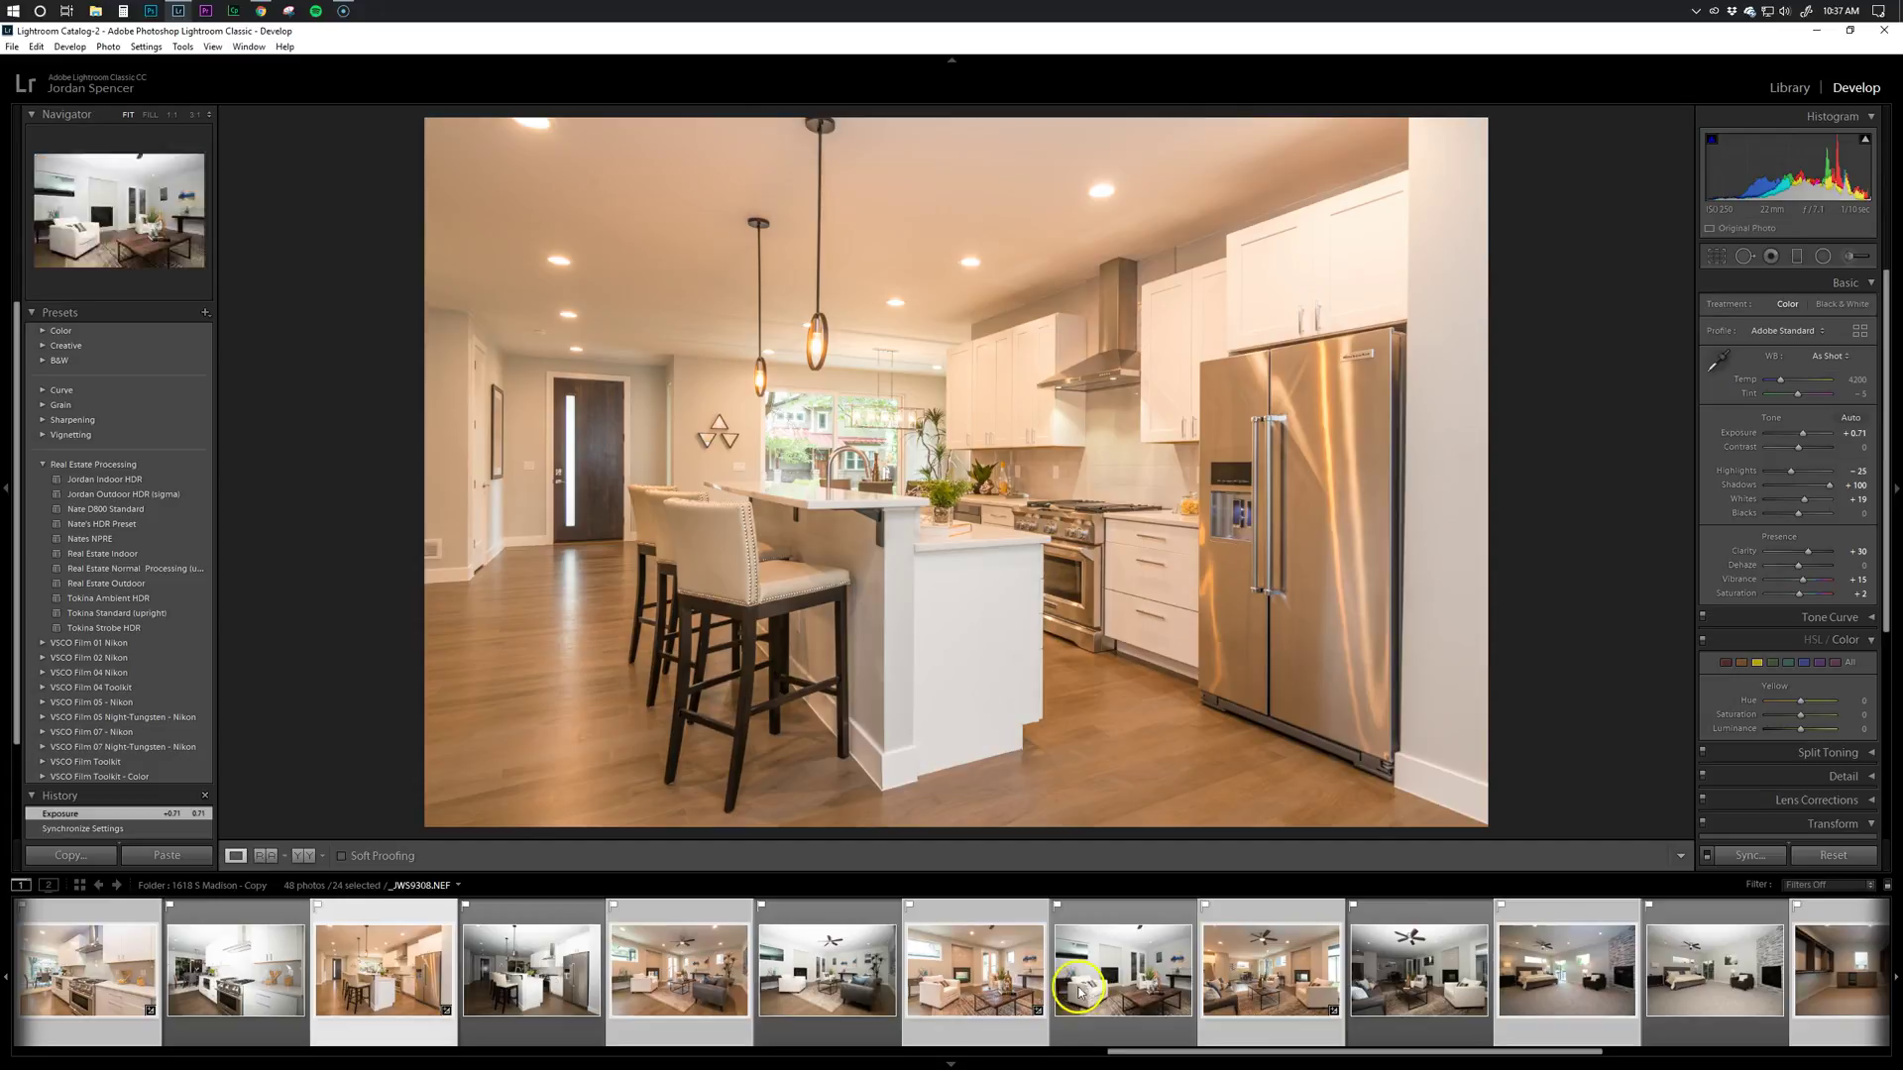
left_click(686, 970)
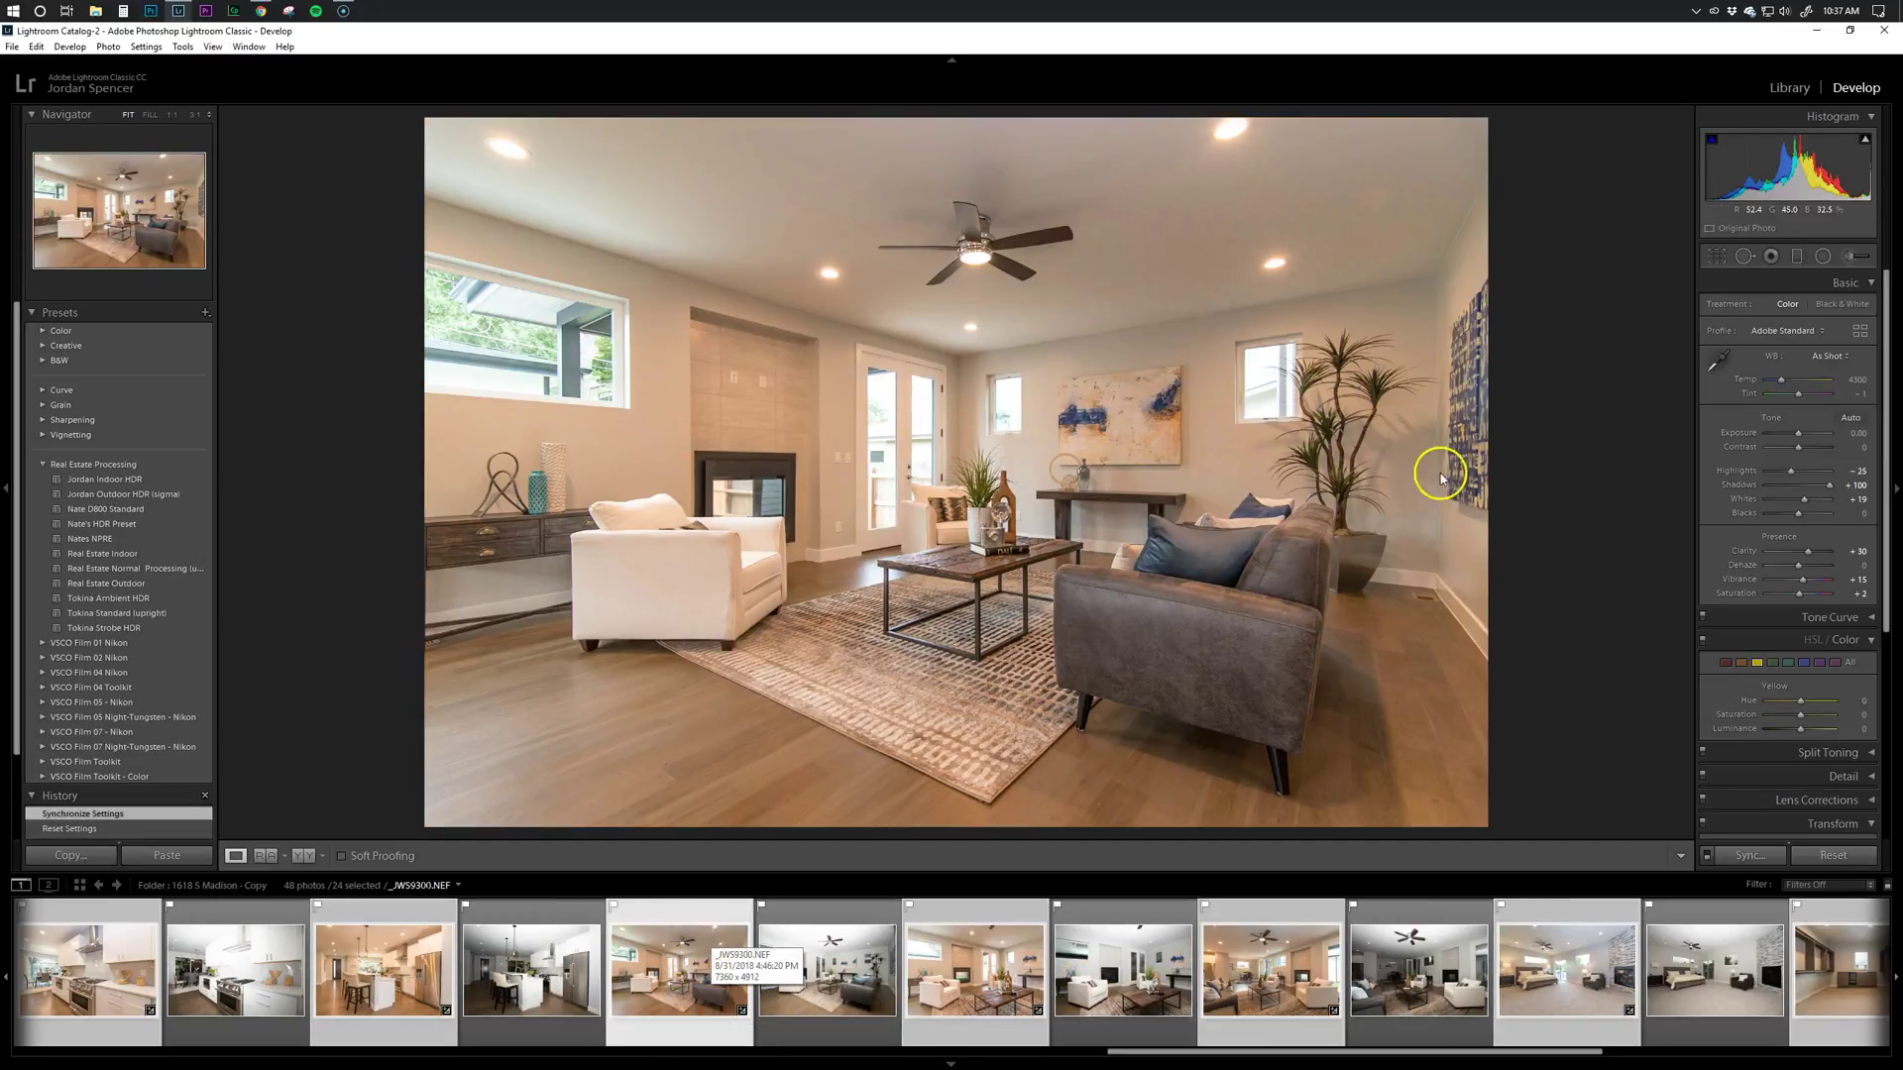
left_click_drag(1796, 433, 1801, 433)
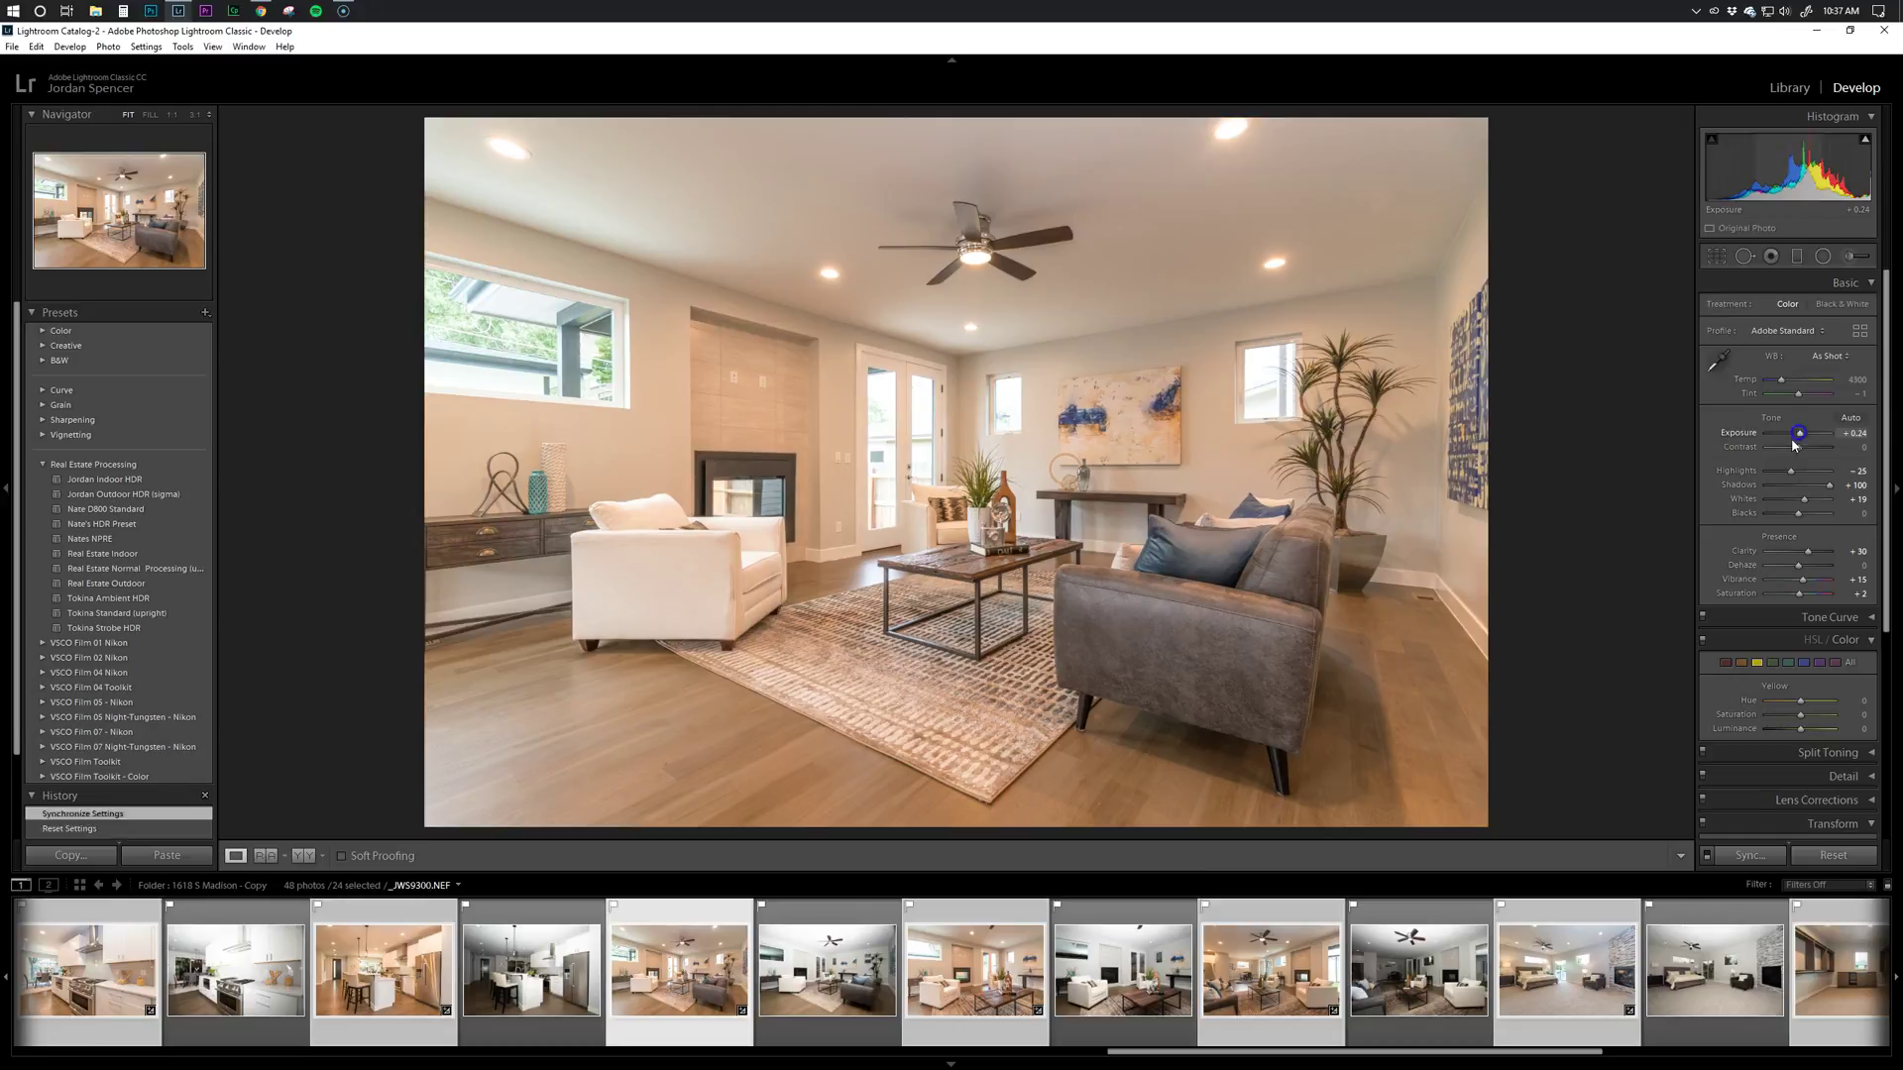
Set the exposure of the ambient living-room photo facing the dining area to +0.36 and of the ambient walk-in closet photo to +0.48
left_click(983, 982)
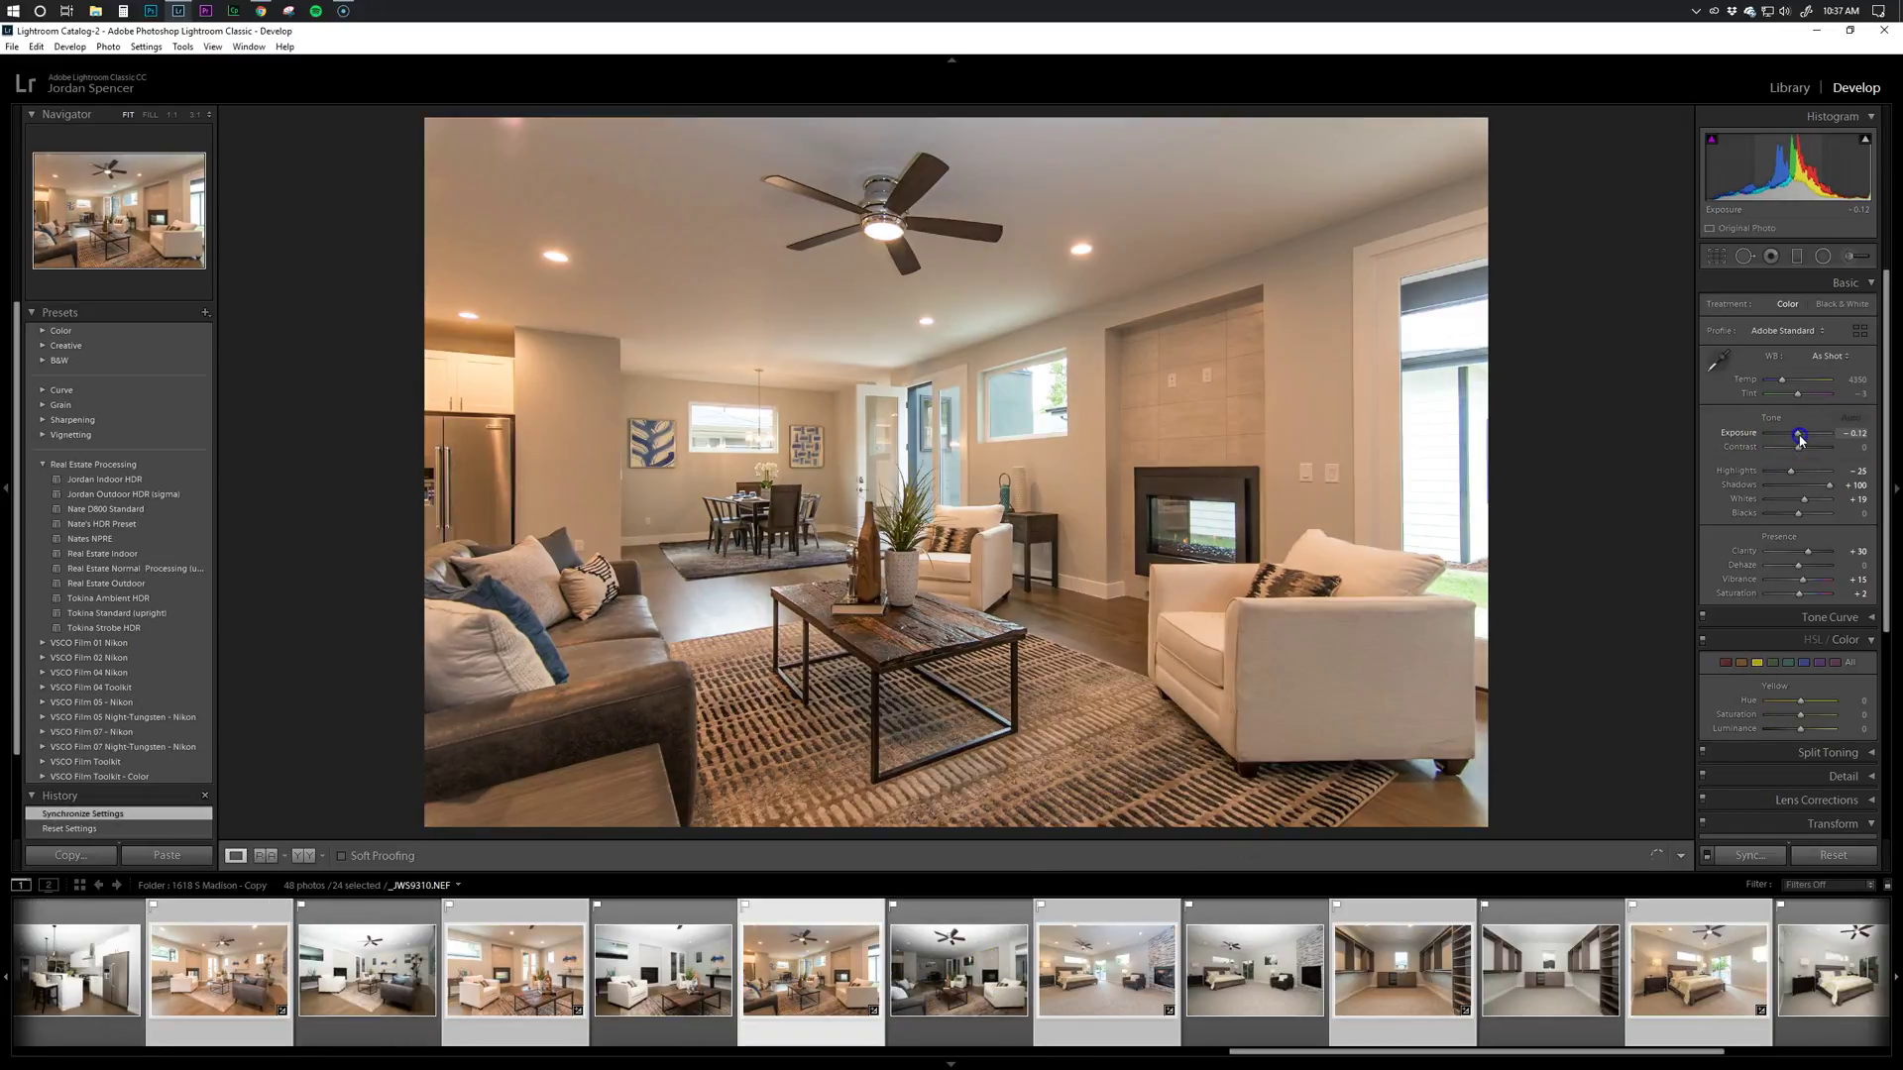
left_click_drag(1800, 436, 1804, 443)
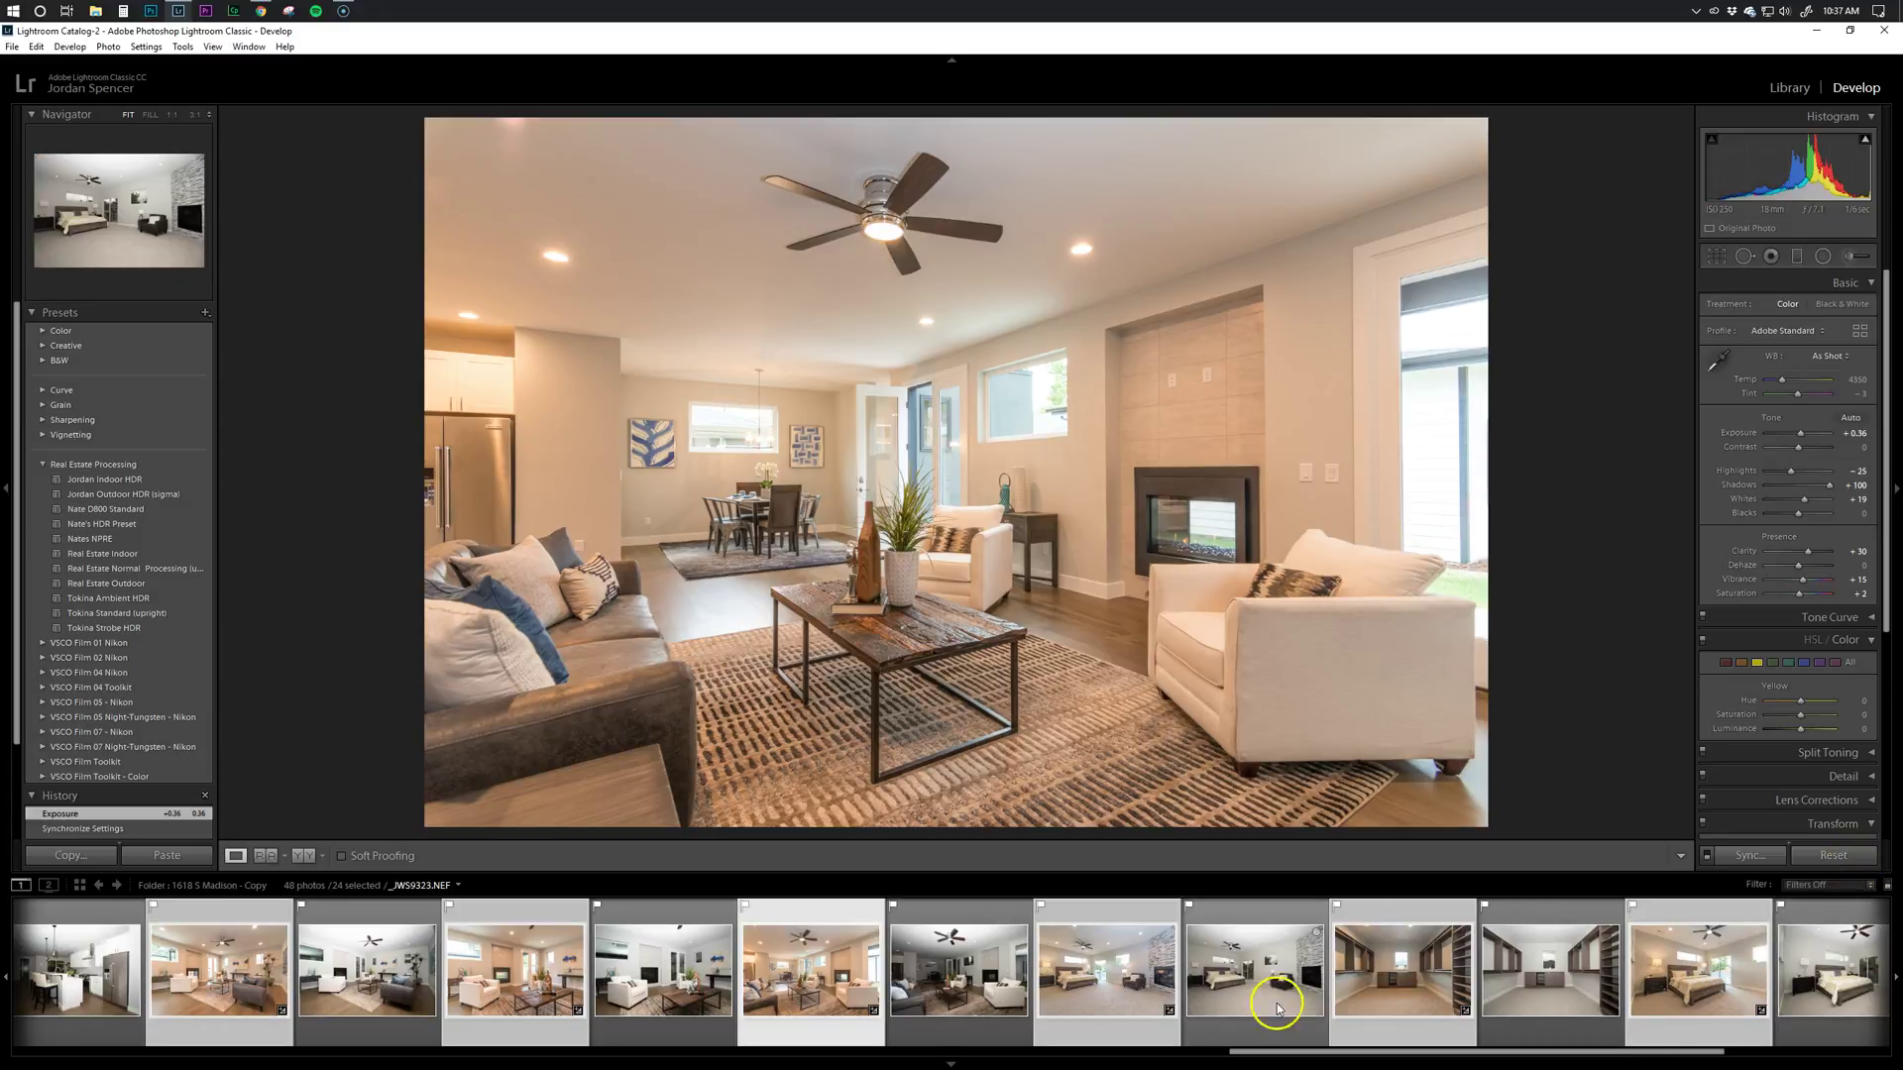
scroll(1219, 1001, "down", 3)
left_click(998, 993)
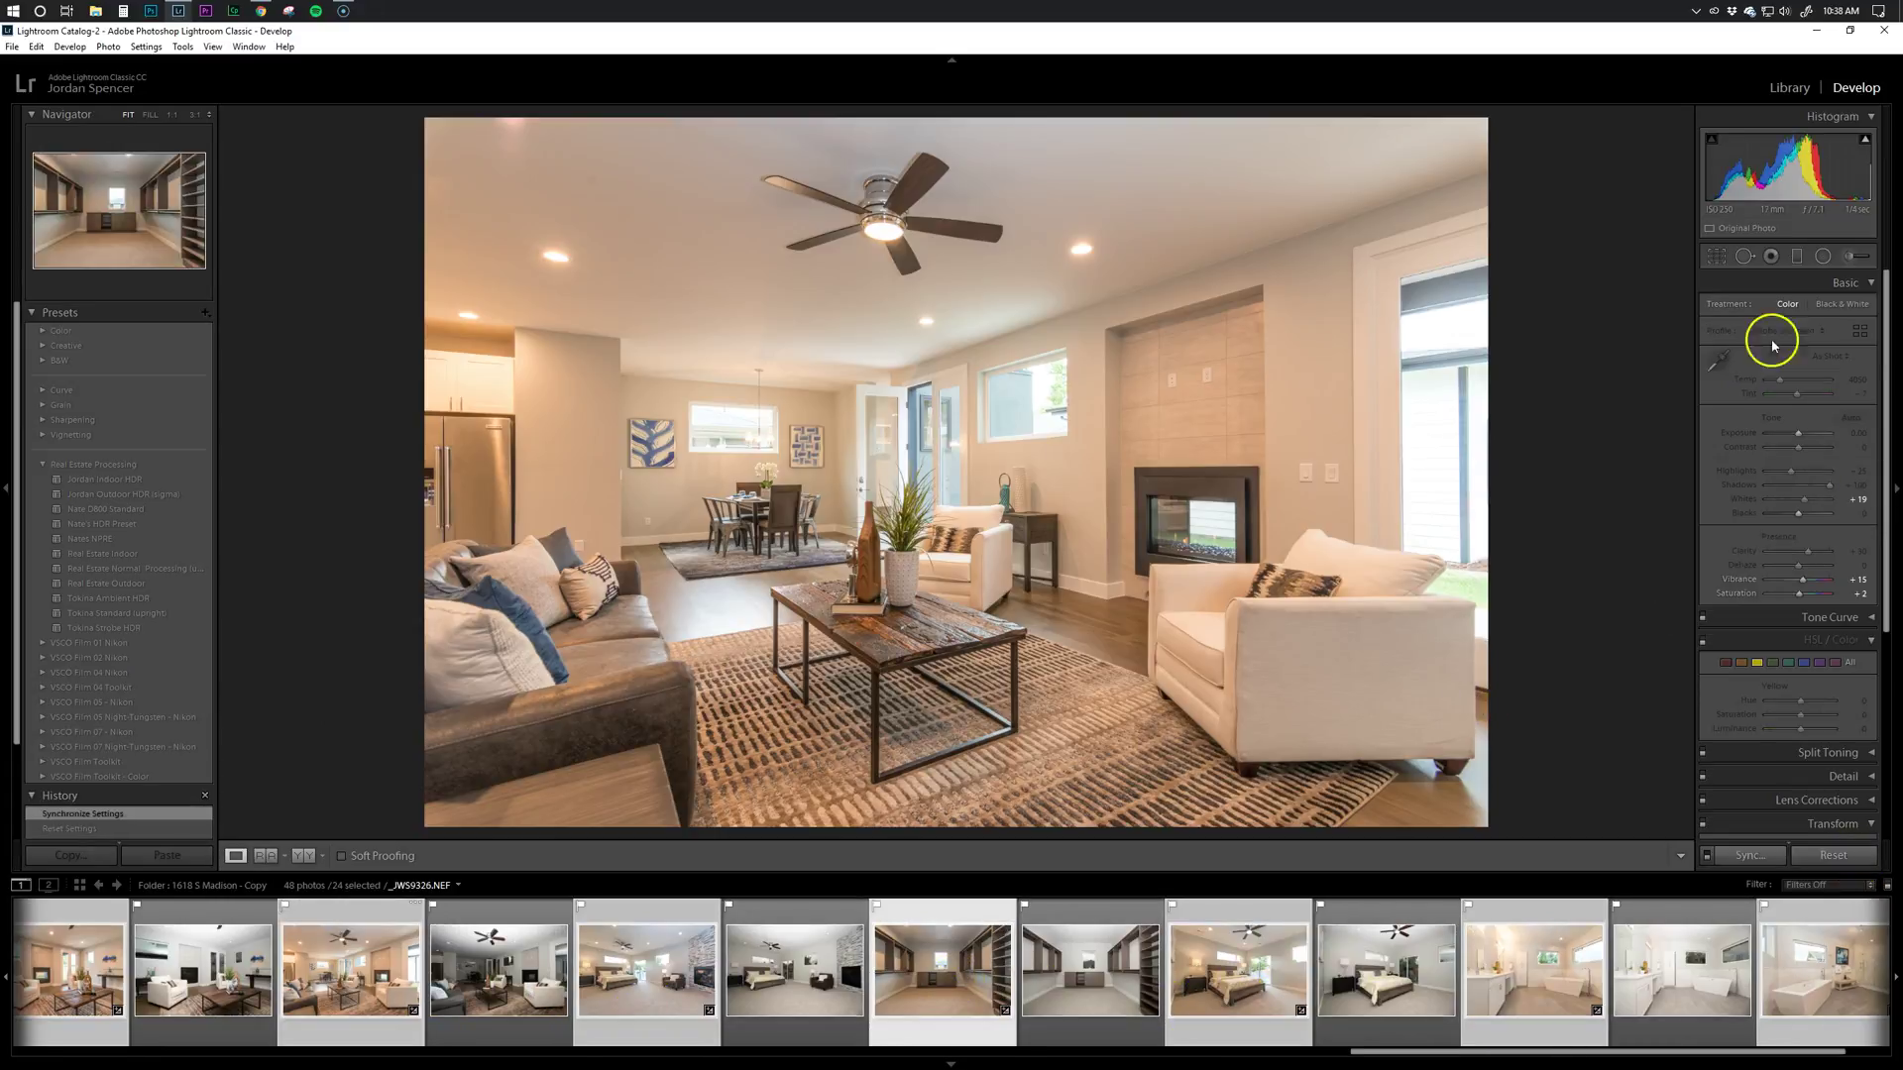
left_click_drag(1798, 437, 1803, 441)
Invert the photo selection so the flash exposures are selected instead of the ambient ones
scroll(1080, 971, "down", 1)
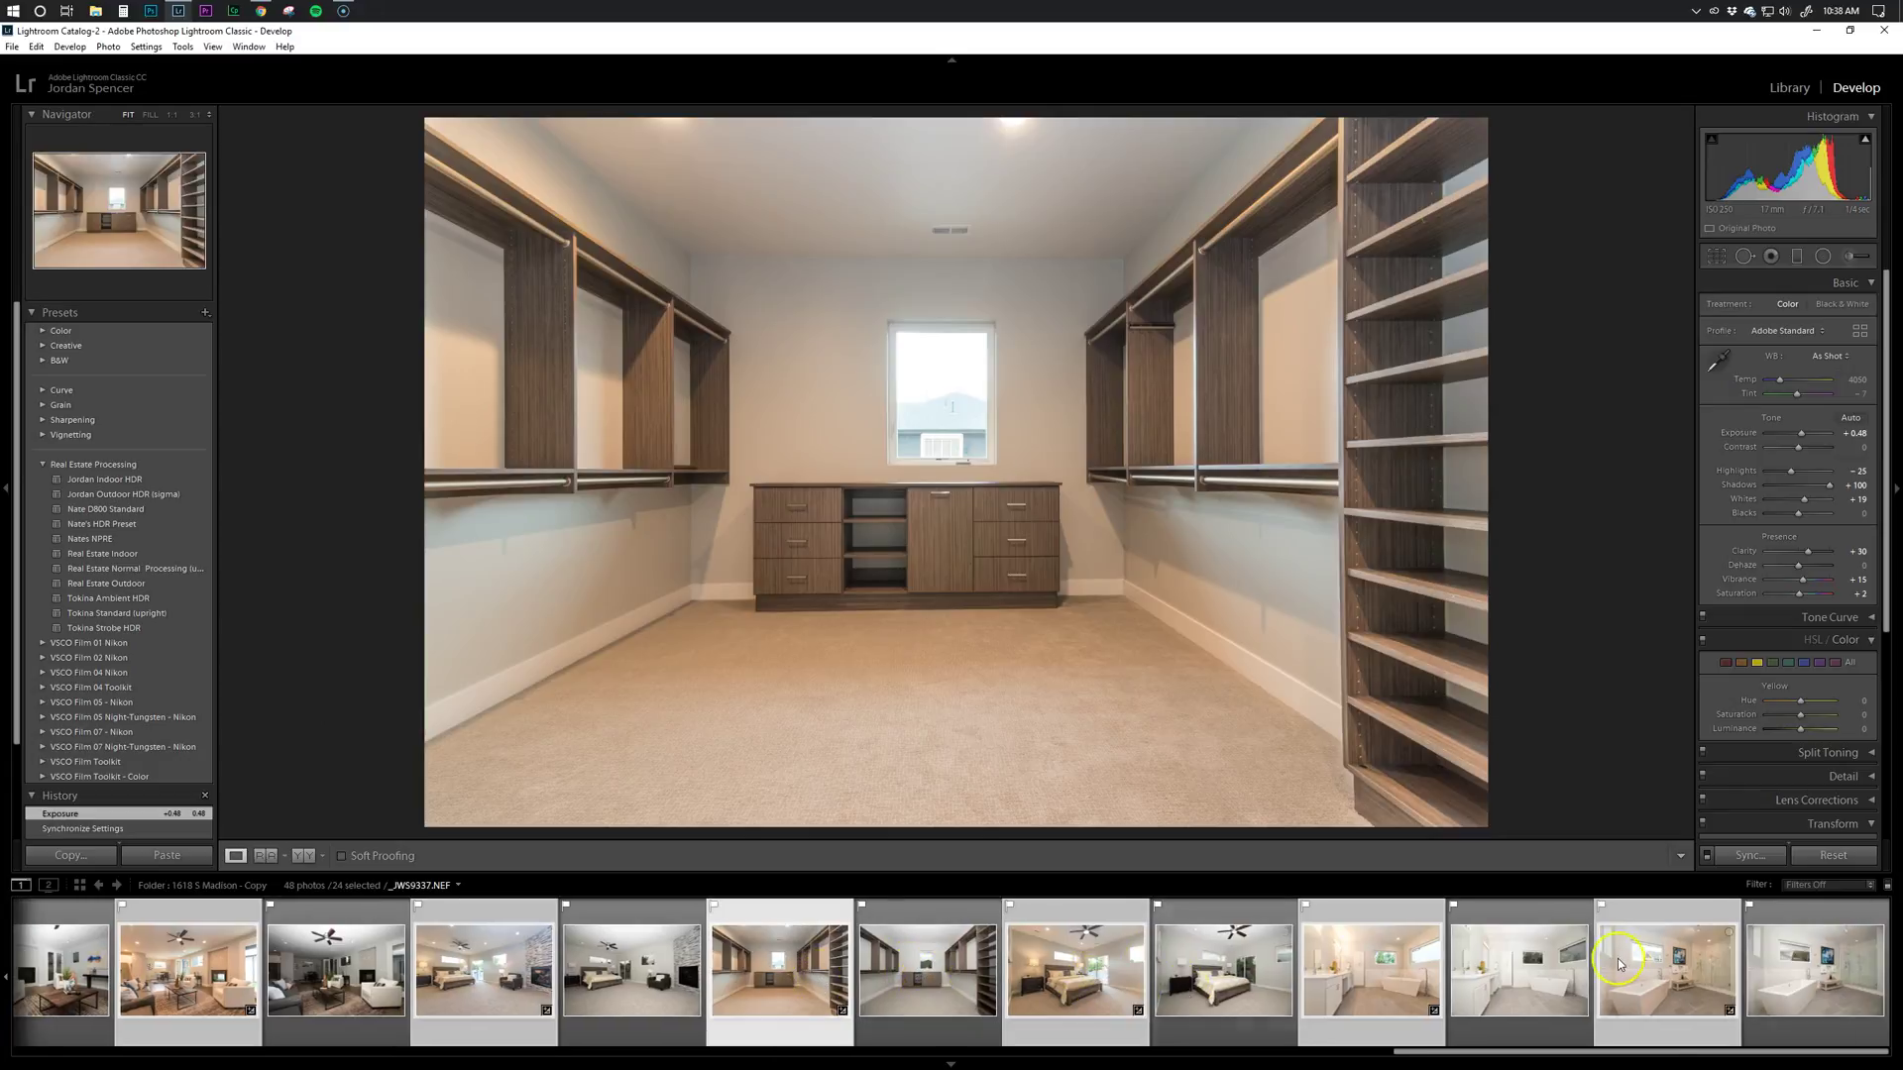
scroll(1621, 977, "up", 10)
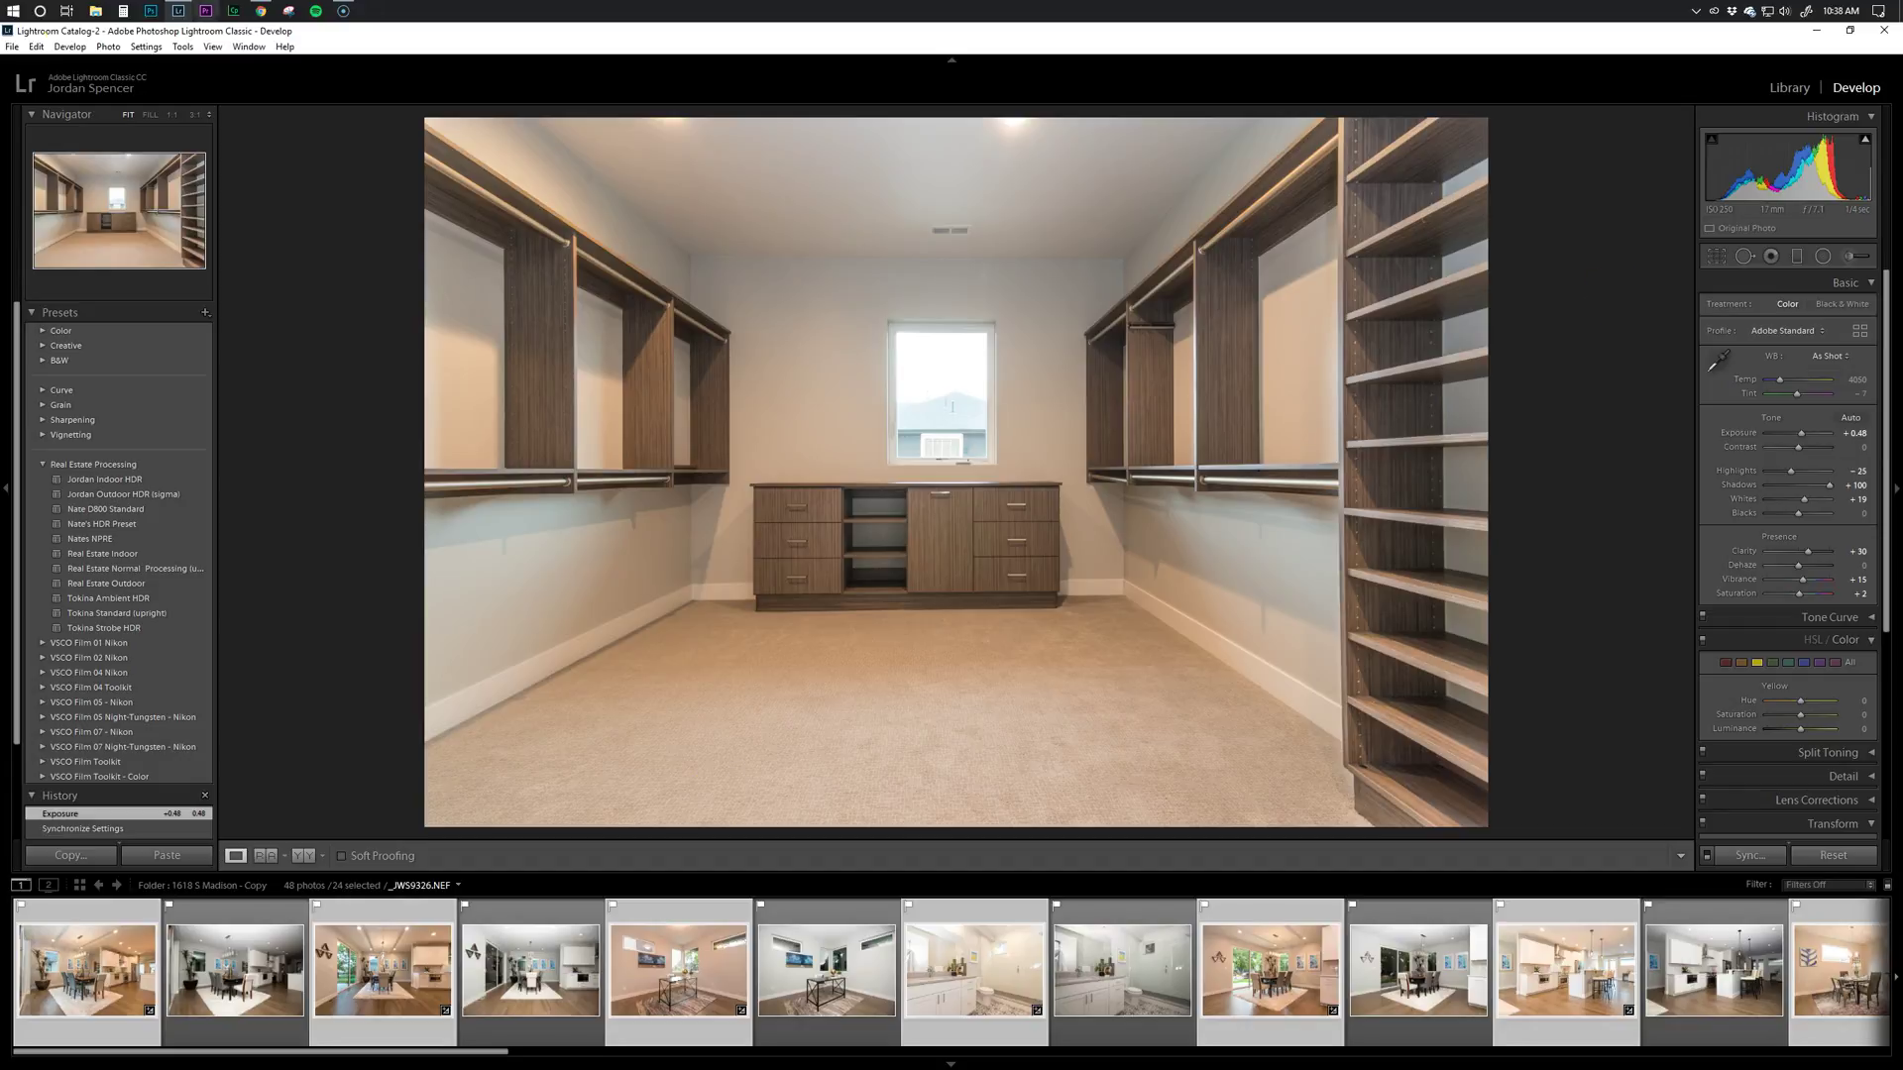
left_click(35, 48)
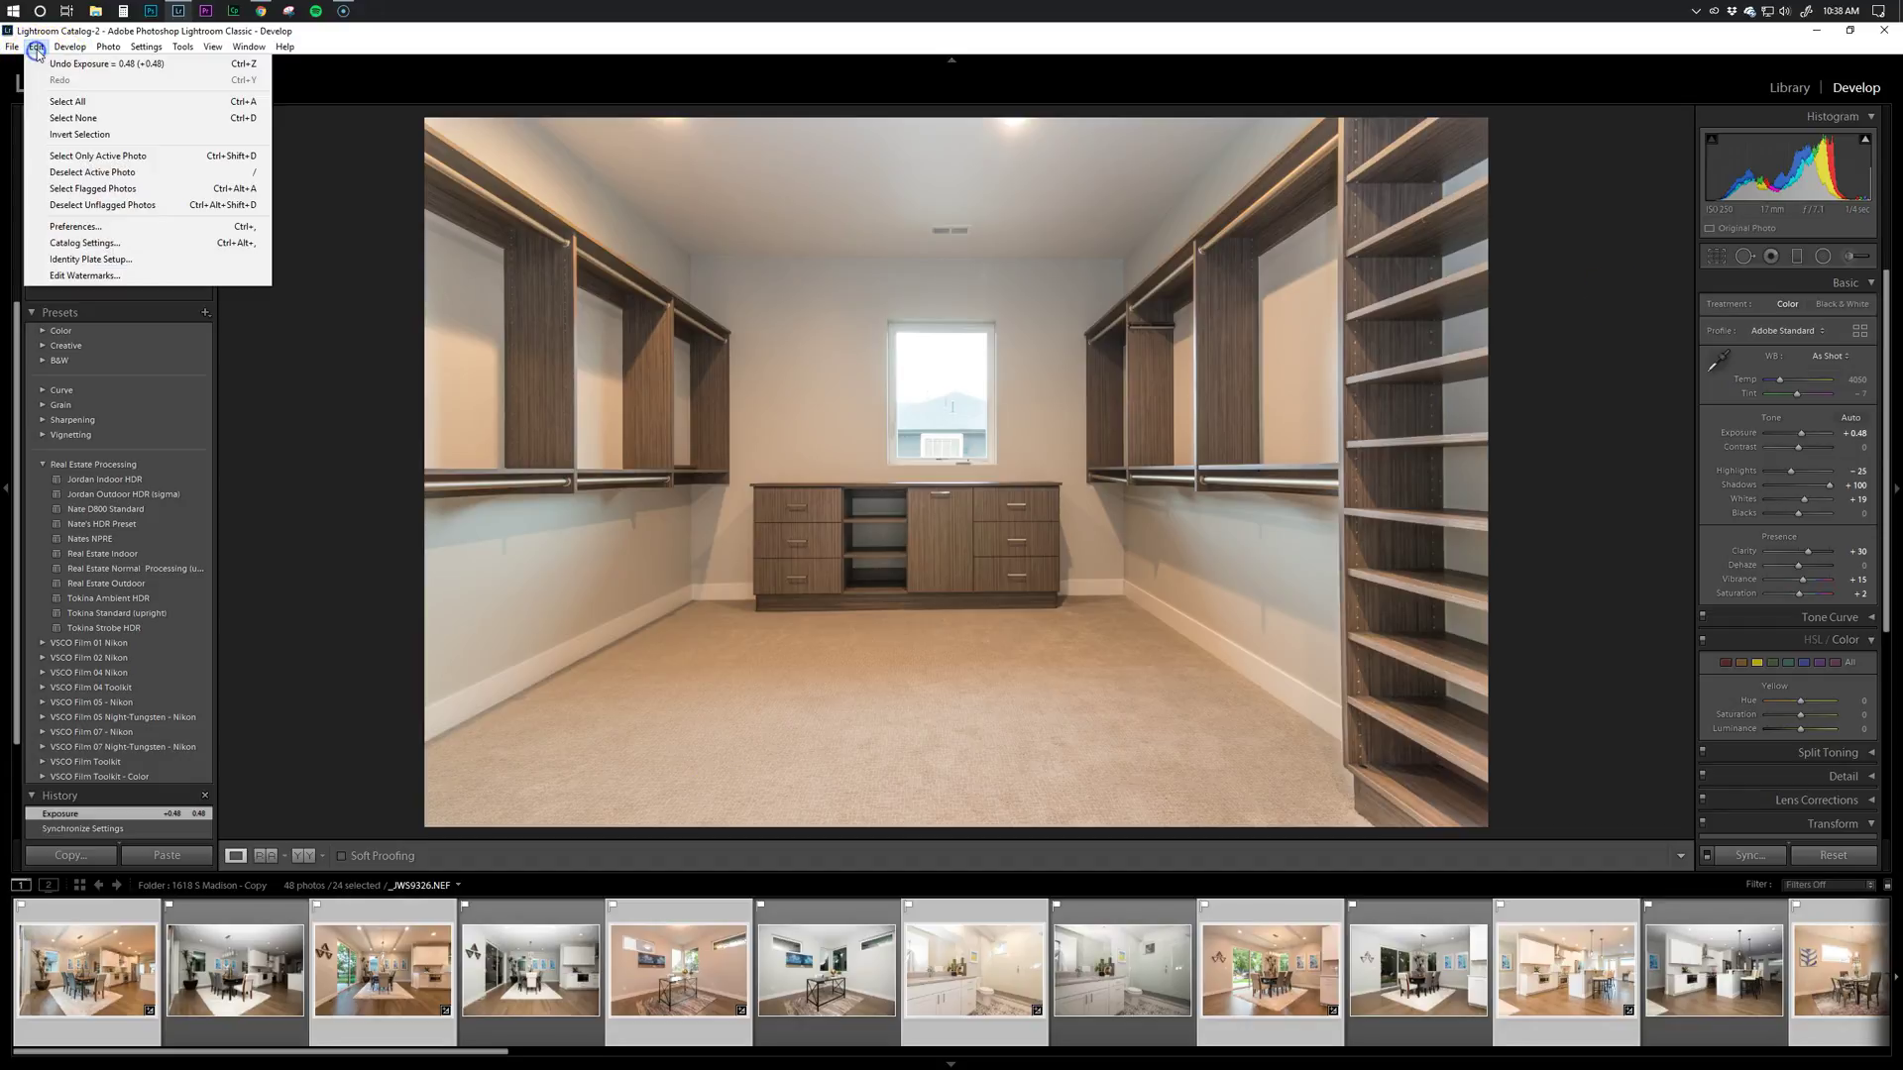
left_click(183, 134)
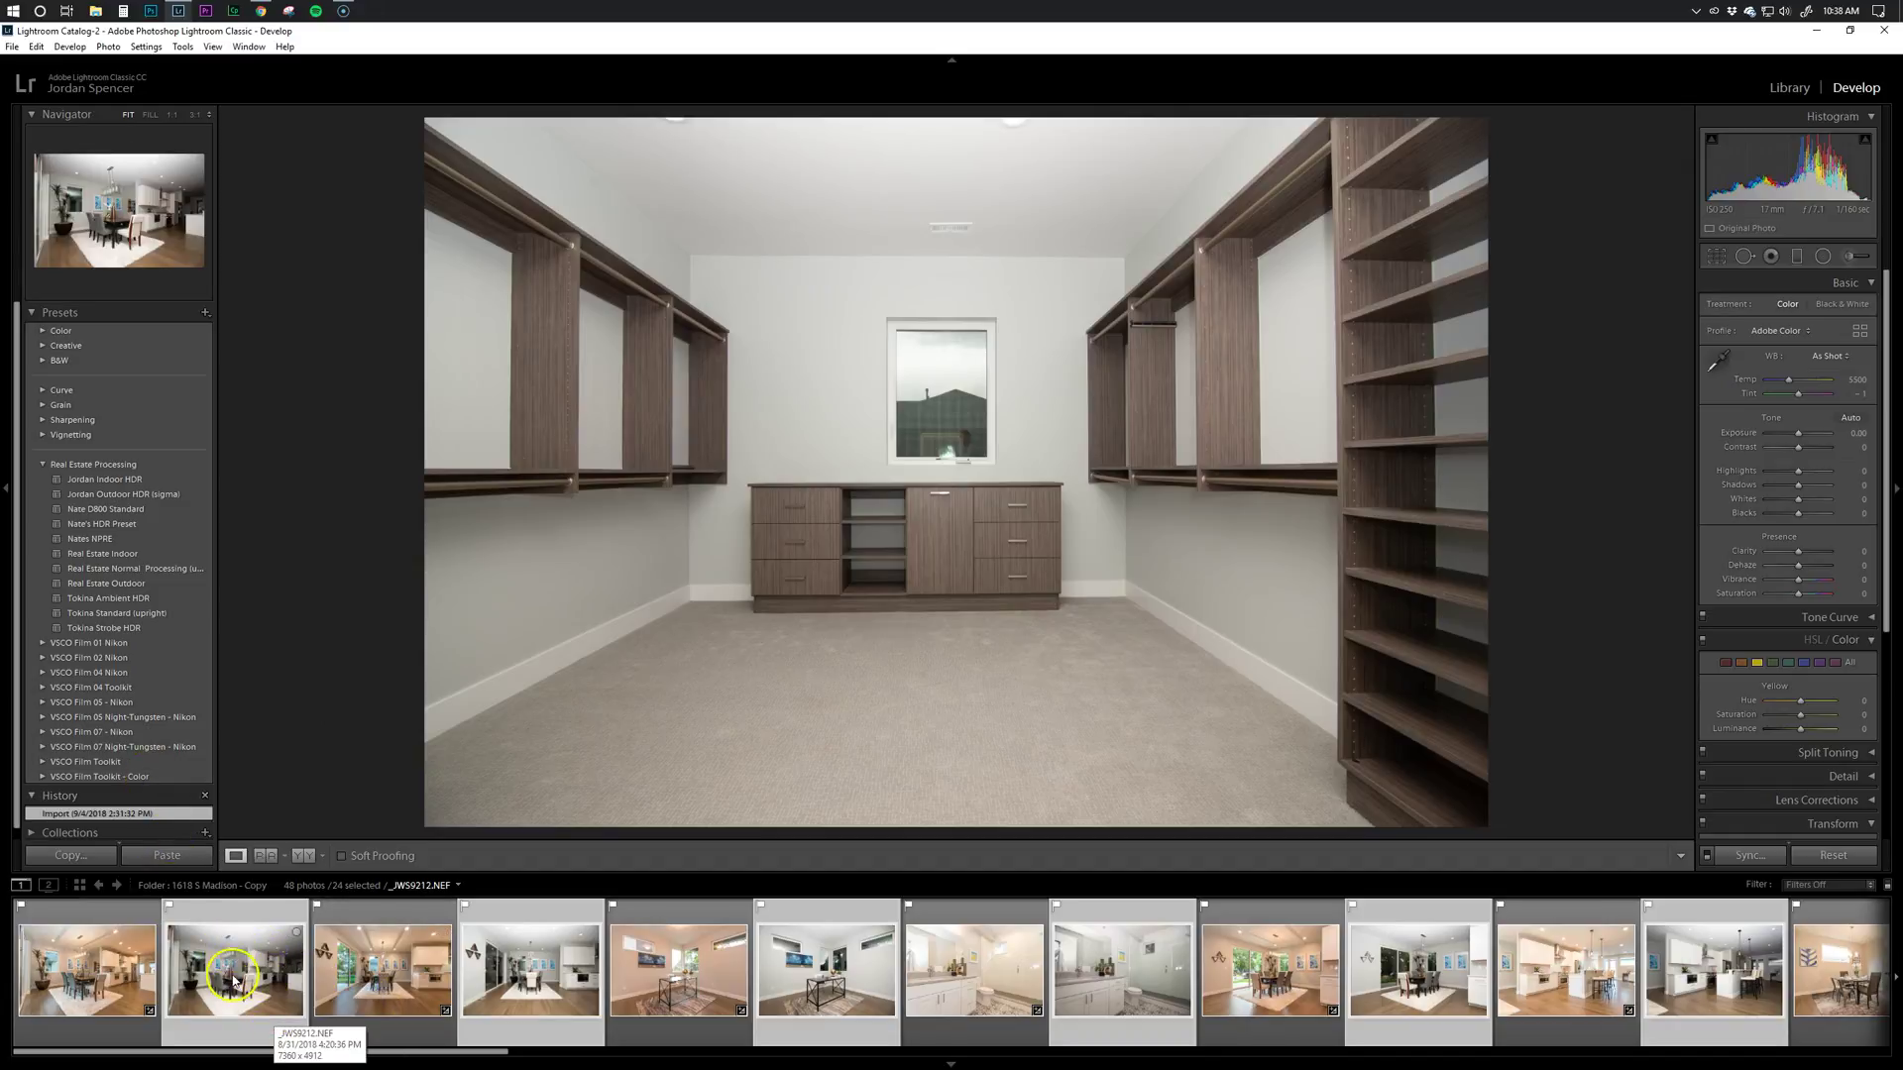
Apply the Tokina Strobe HDR preset to the first flash photo of the white-rug dining area and set its exposure to +0.24
key("ctrl")
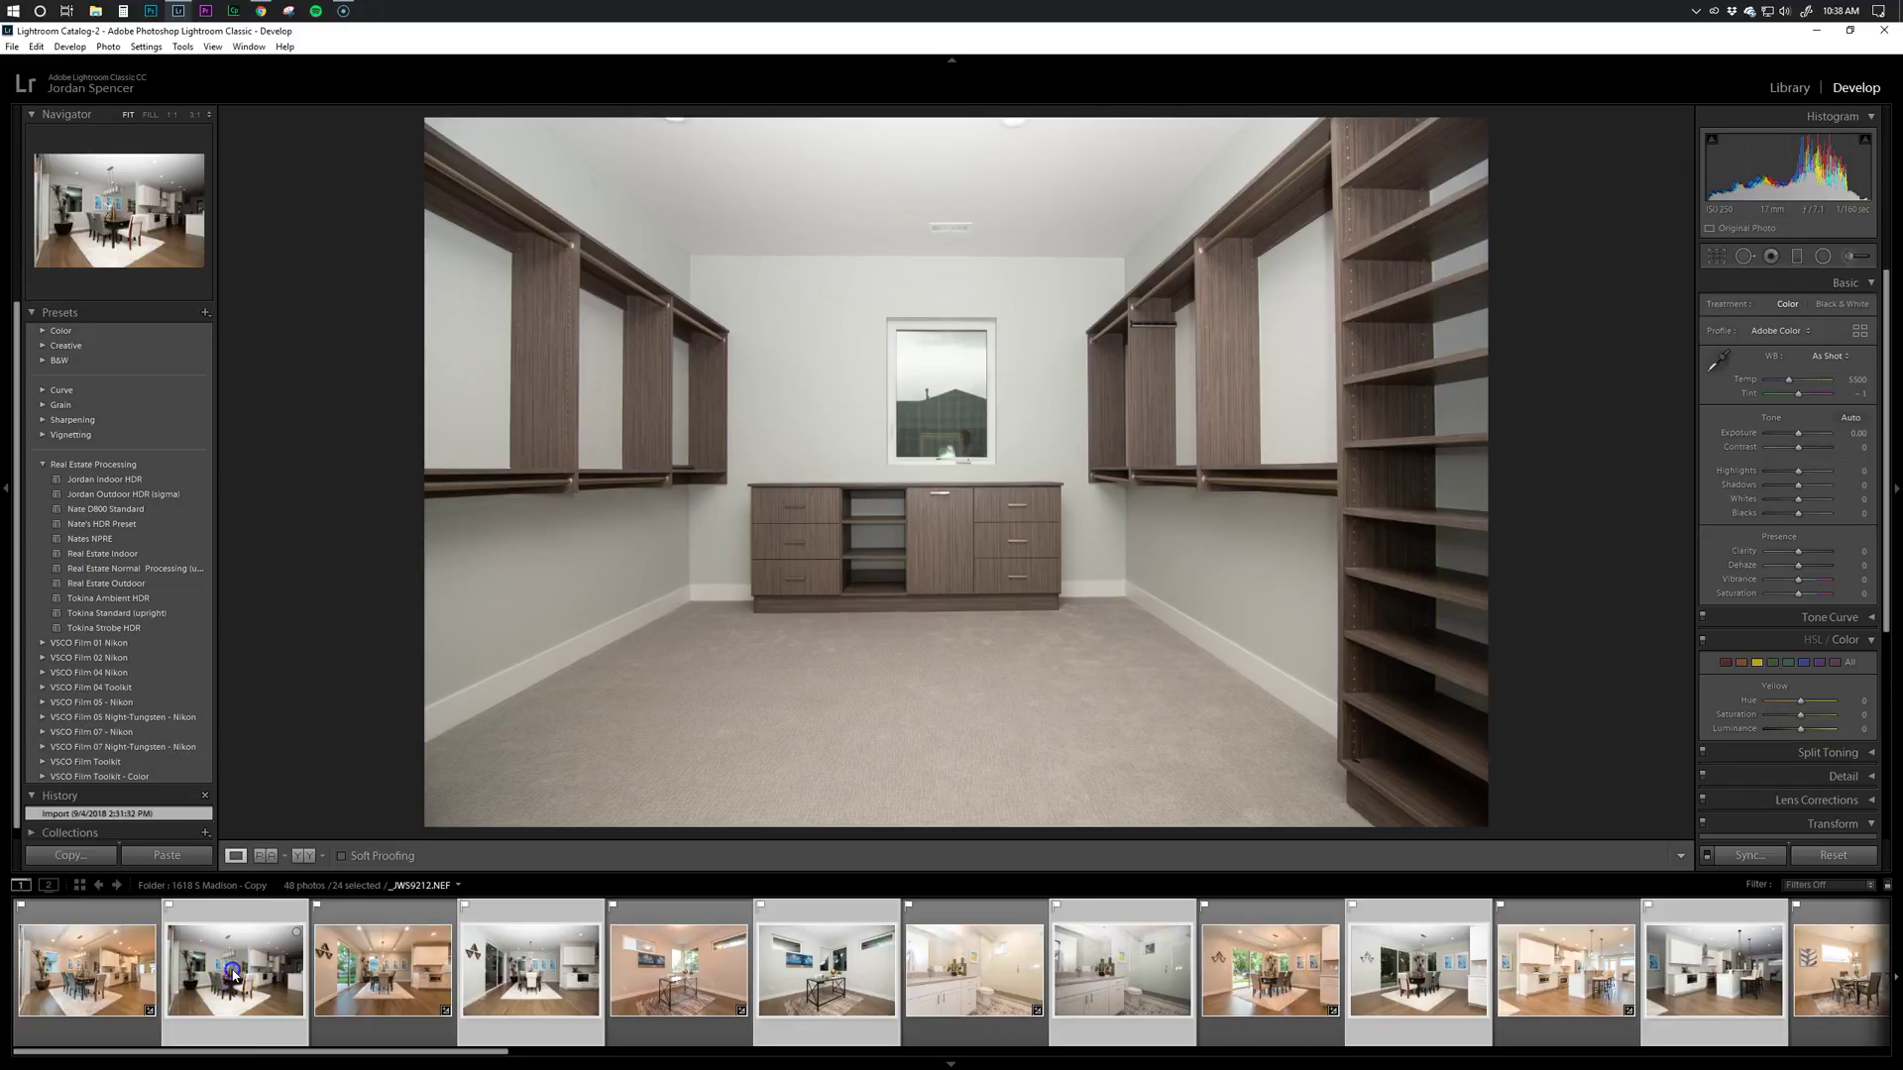
left_click(235, 977)
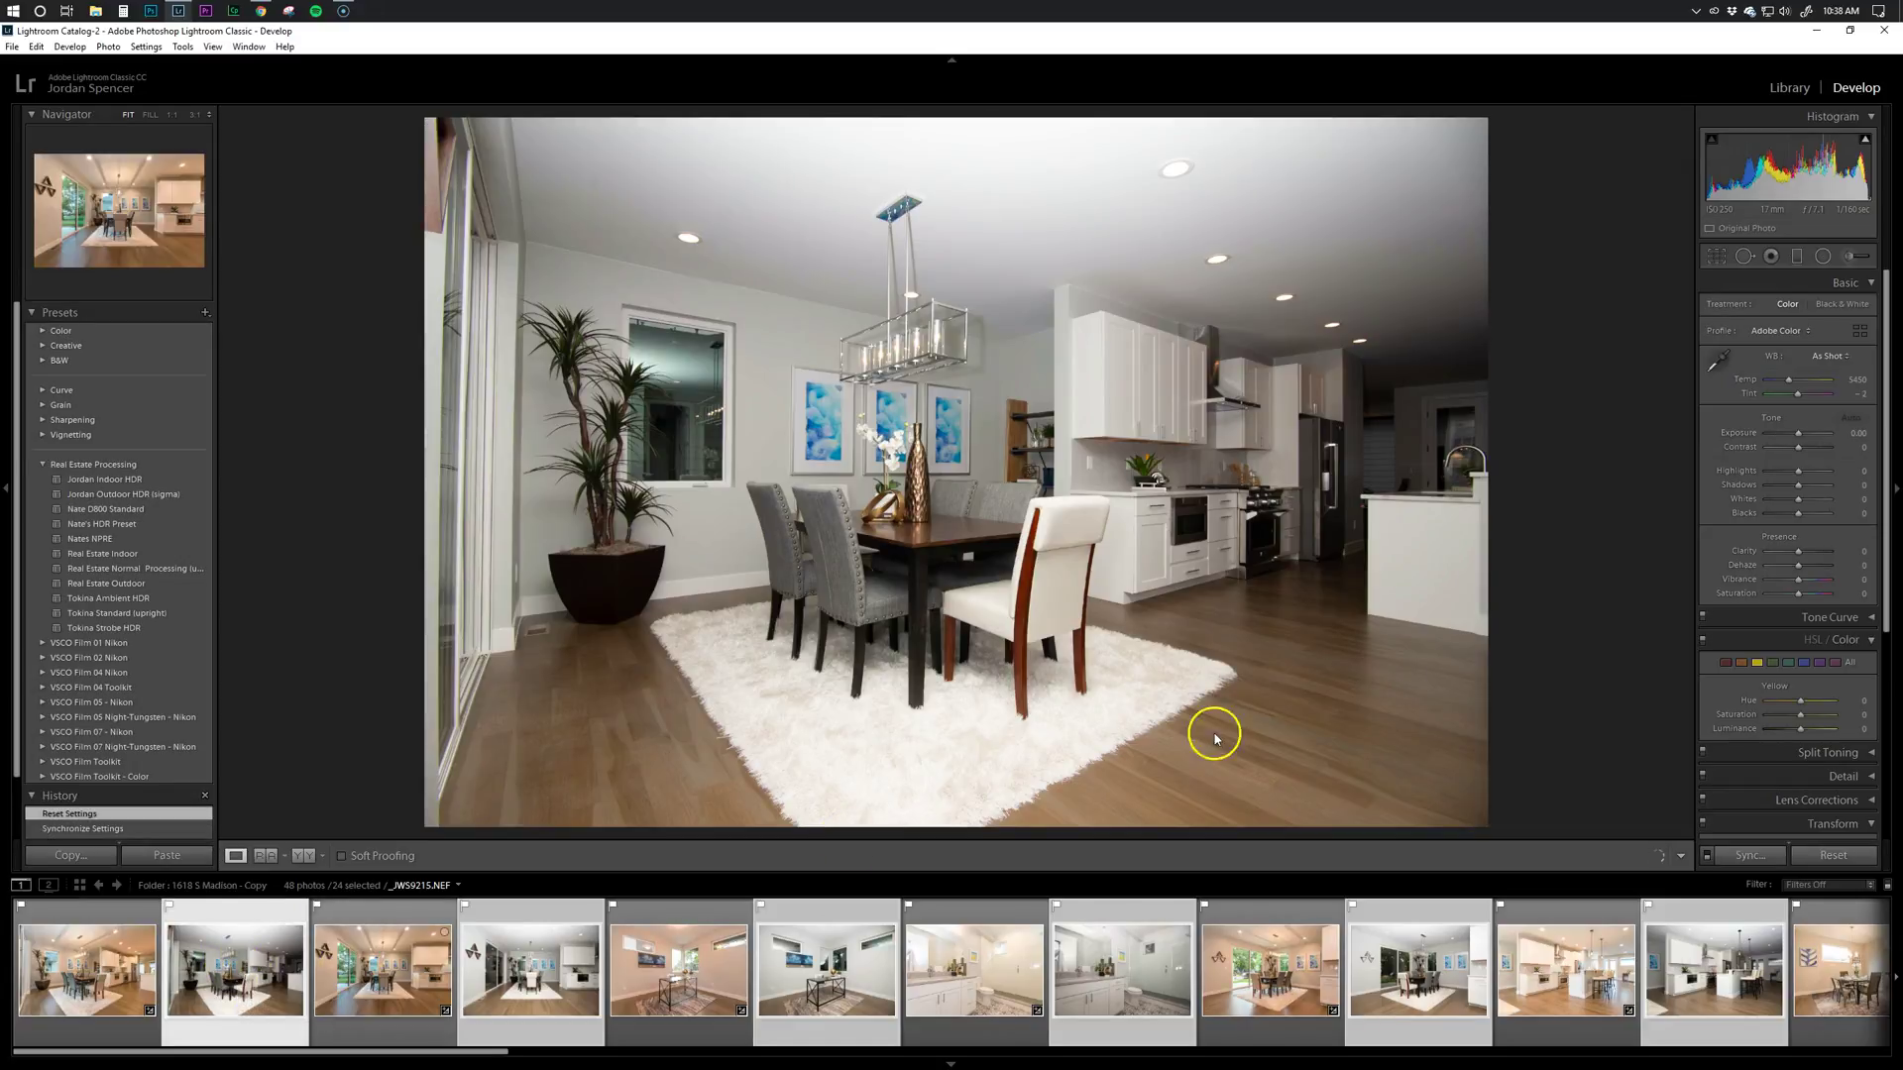
left_click_drag(1801, 439, 1801, 438)
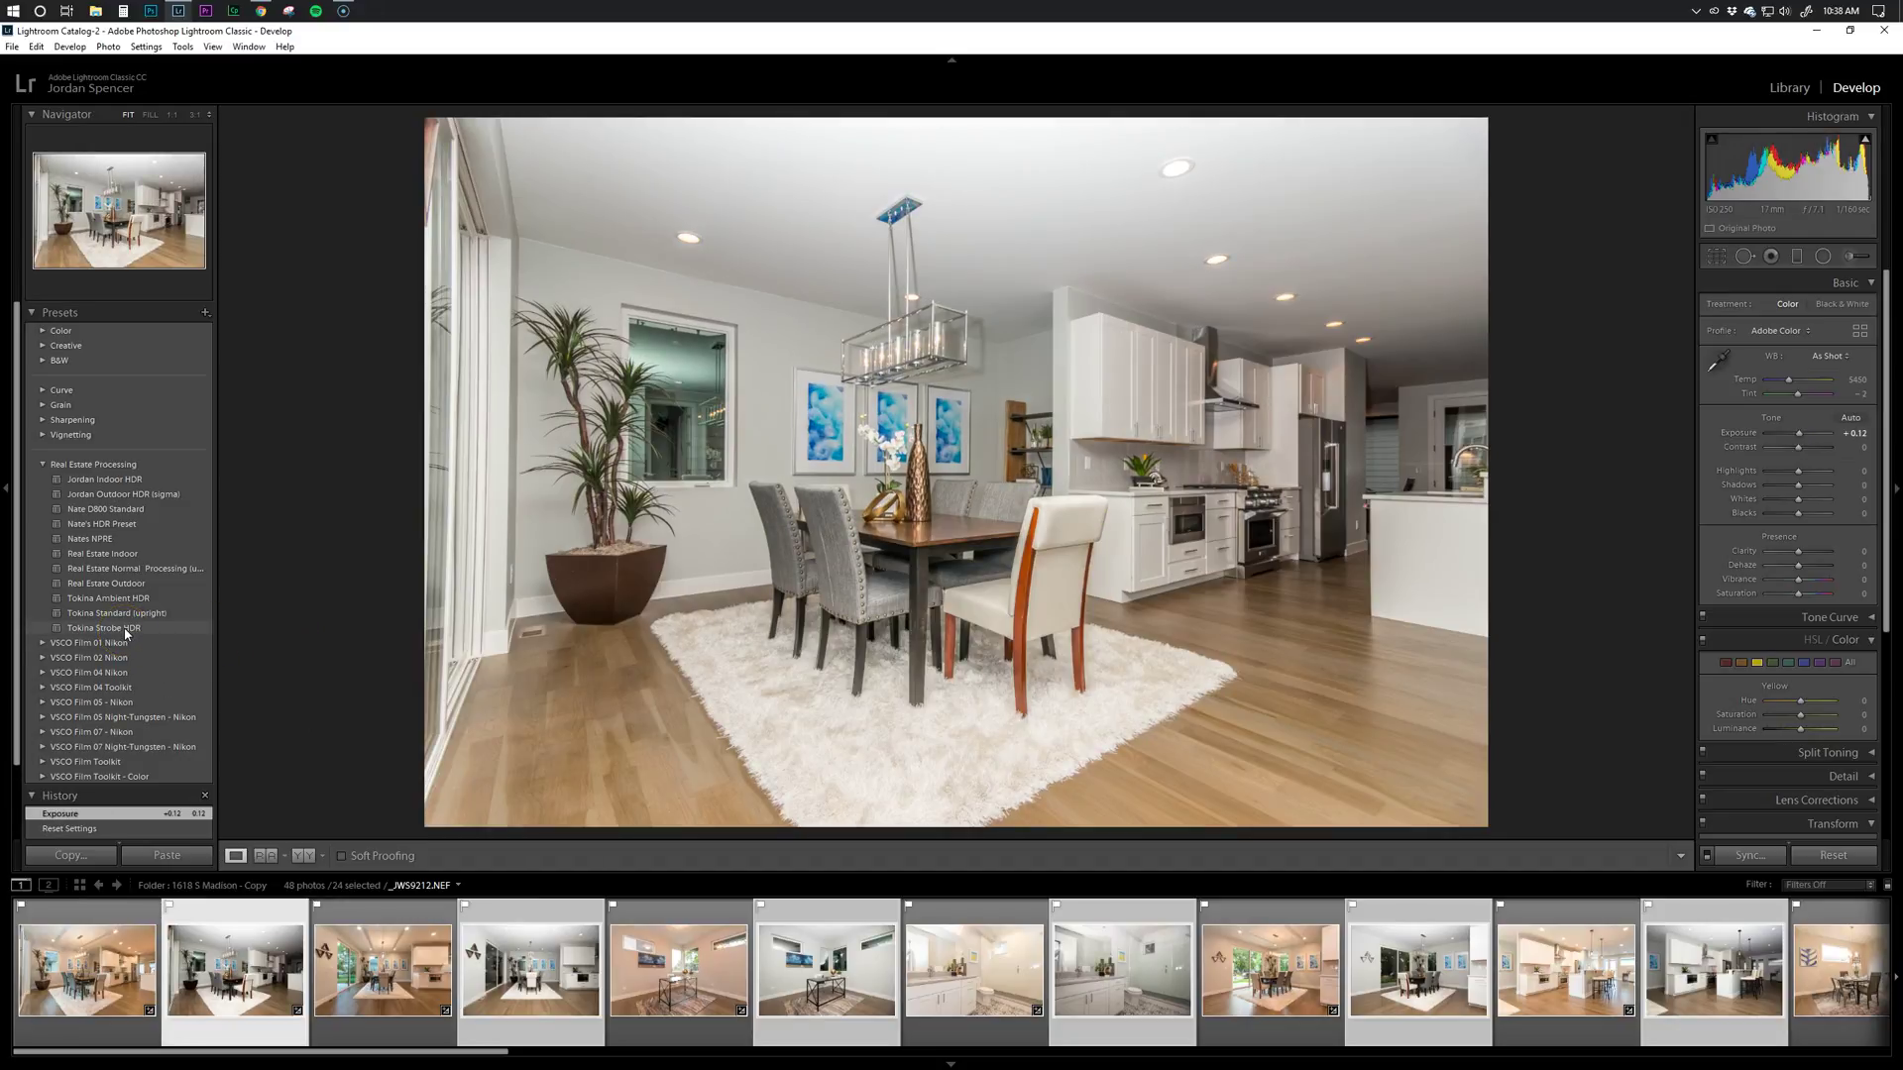
left_click(125, 630)
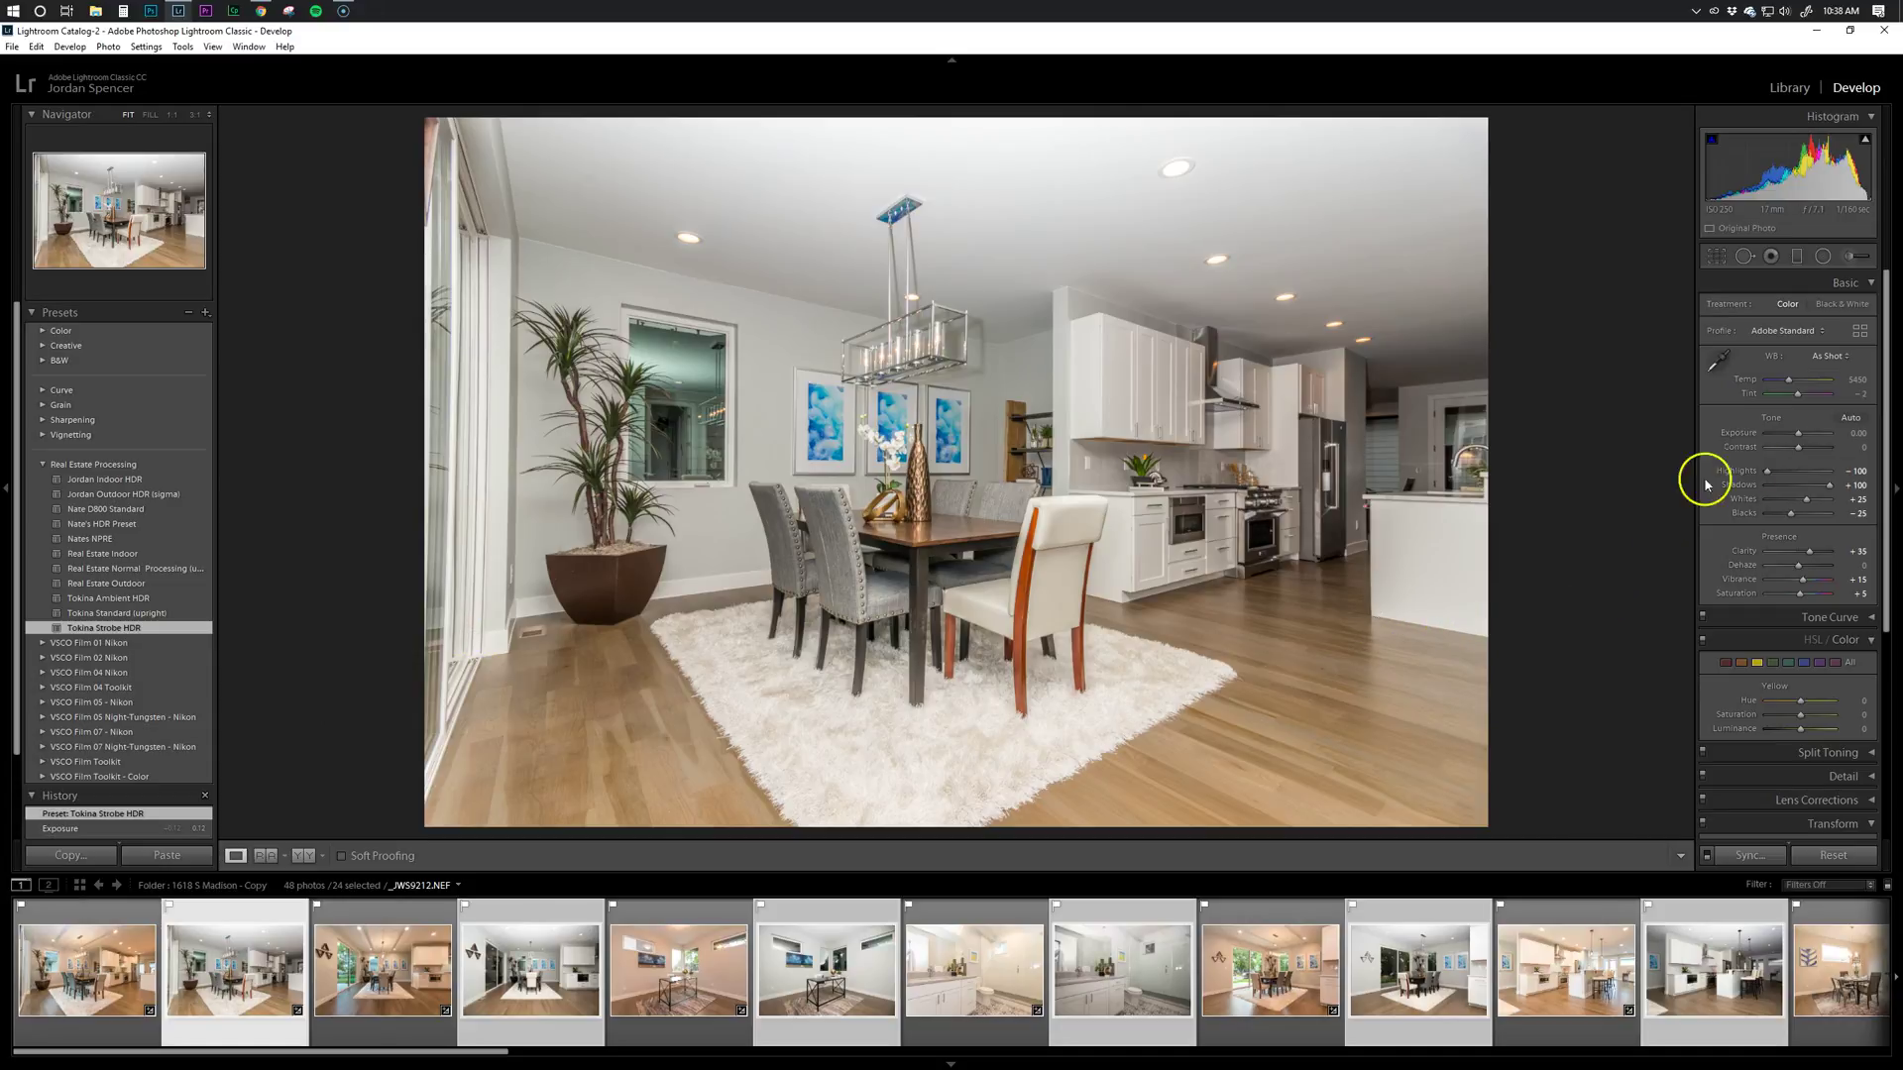
left_click_drag(1801, 438, 1804, 438)
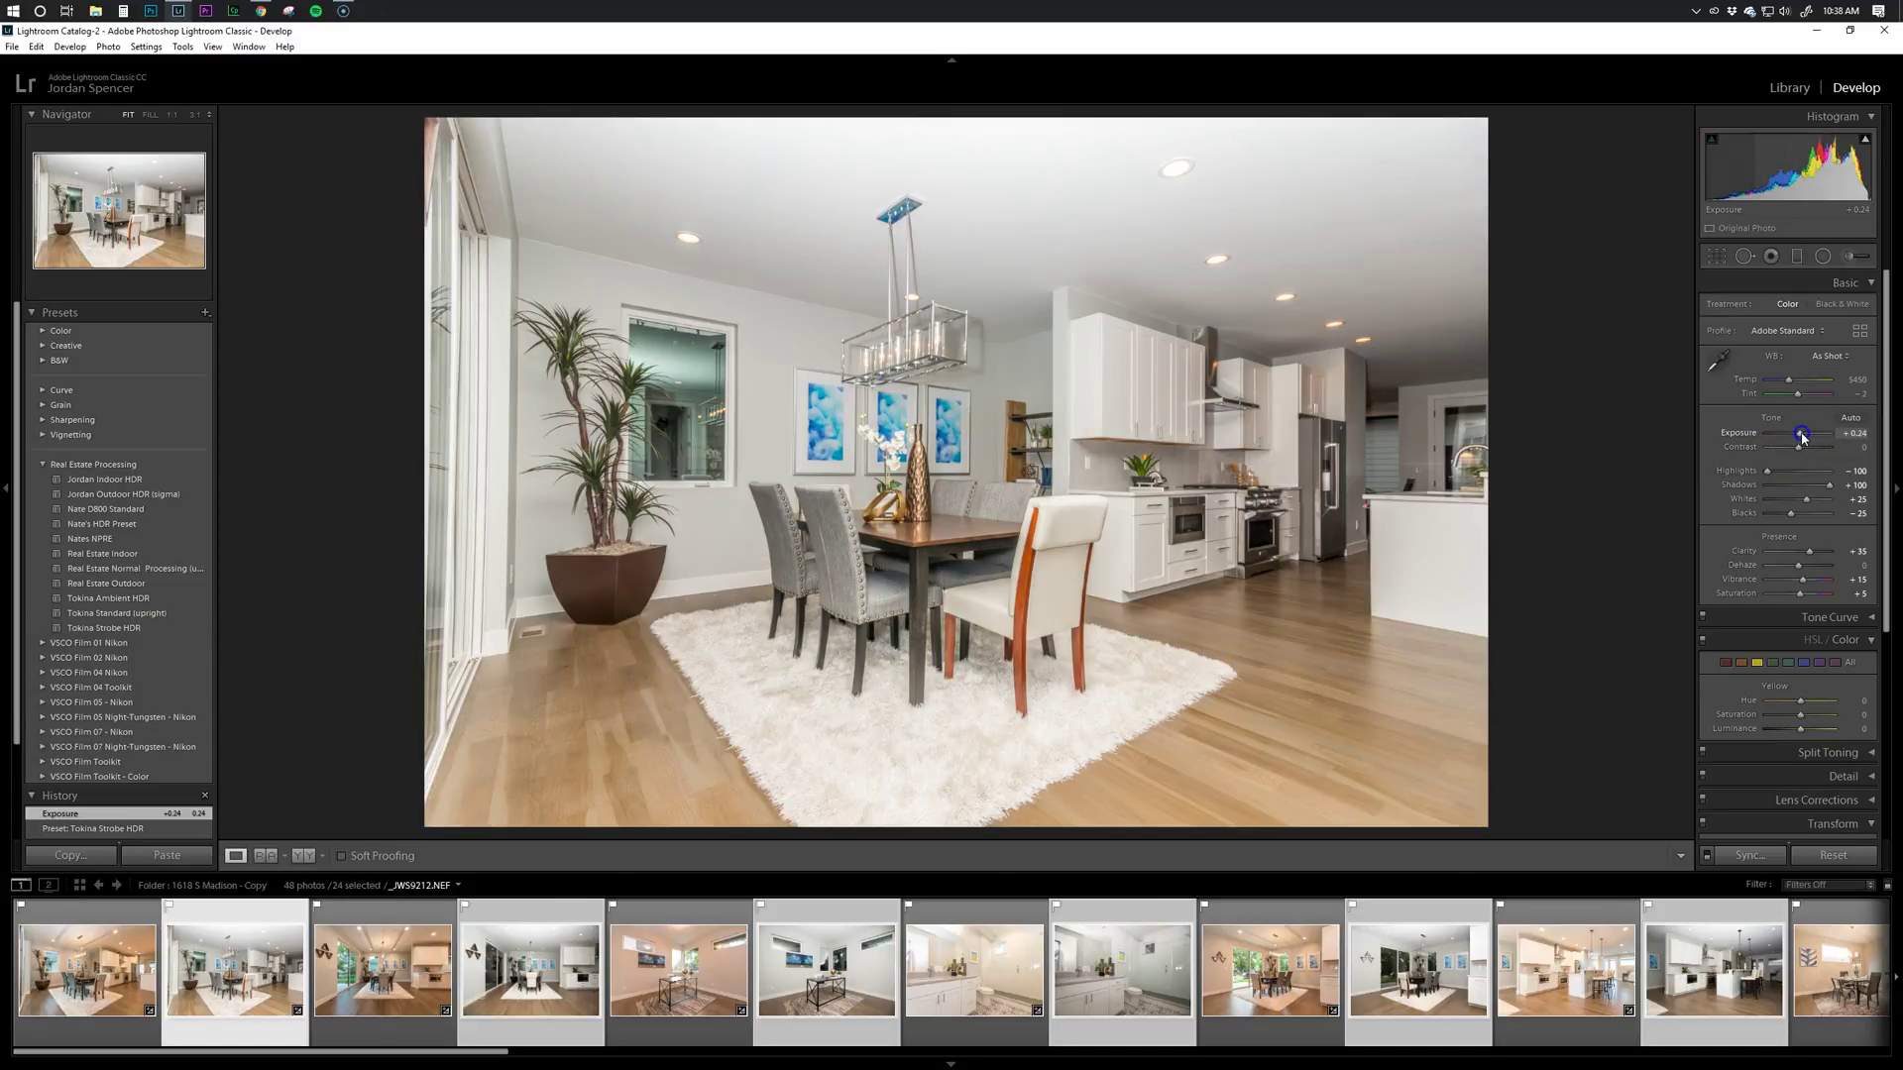
Synchronize the dining photo's settings to all selected flash photos, leaving out white balance, exposure, transform, local adjustments, spot removal and crop
left_click(1751, 857)
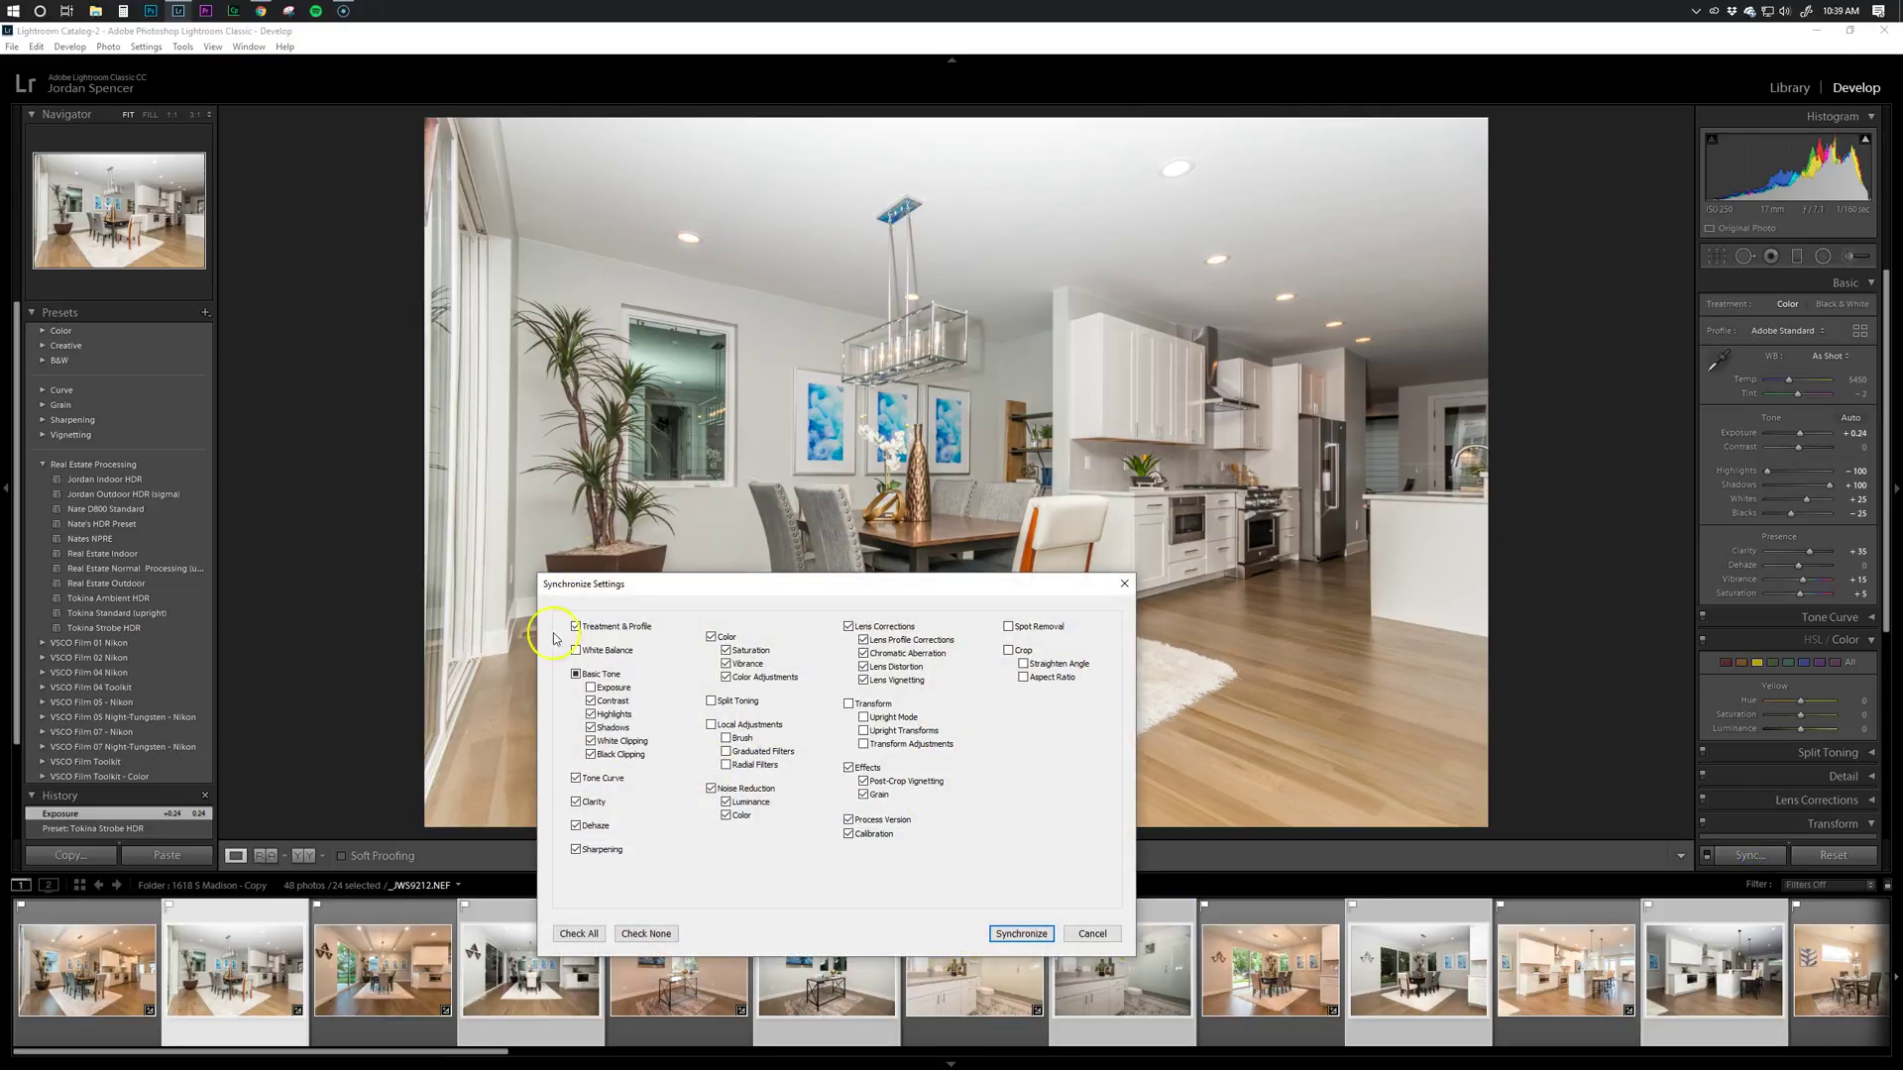
left_click(1022, 935)
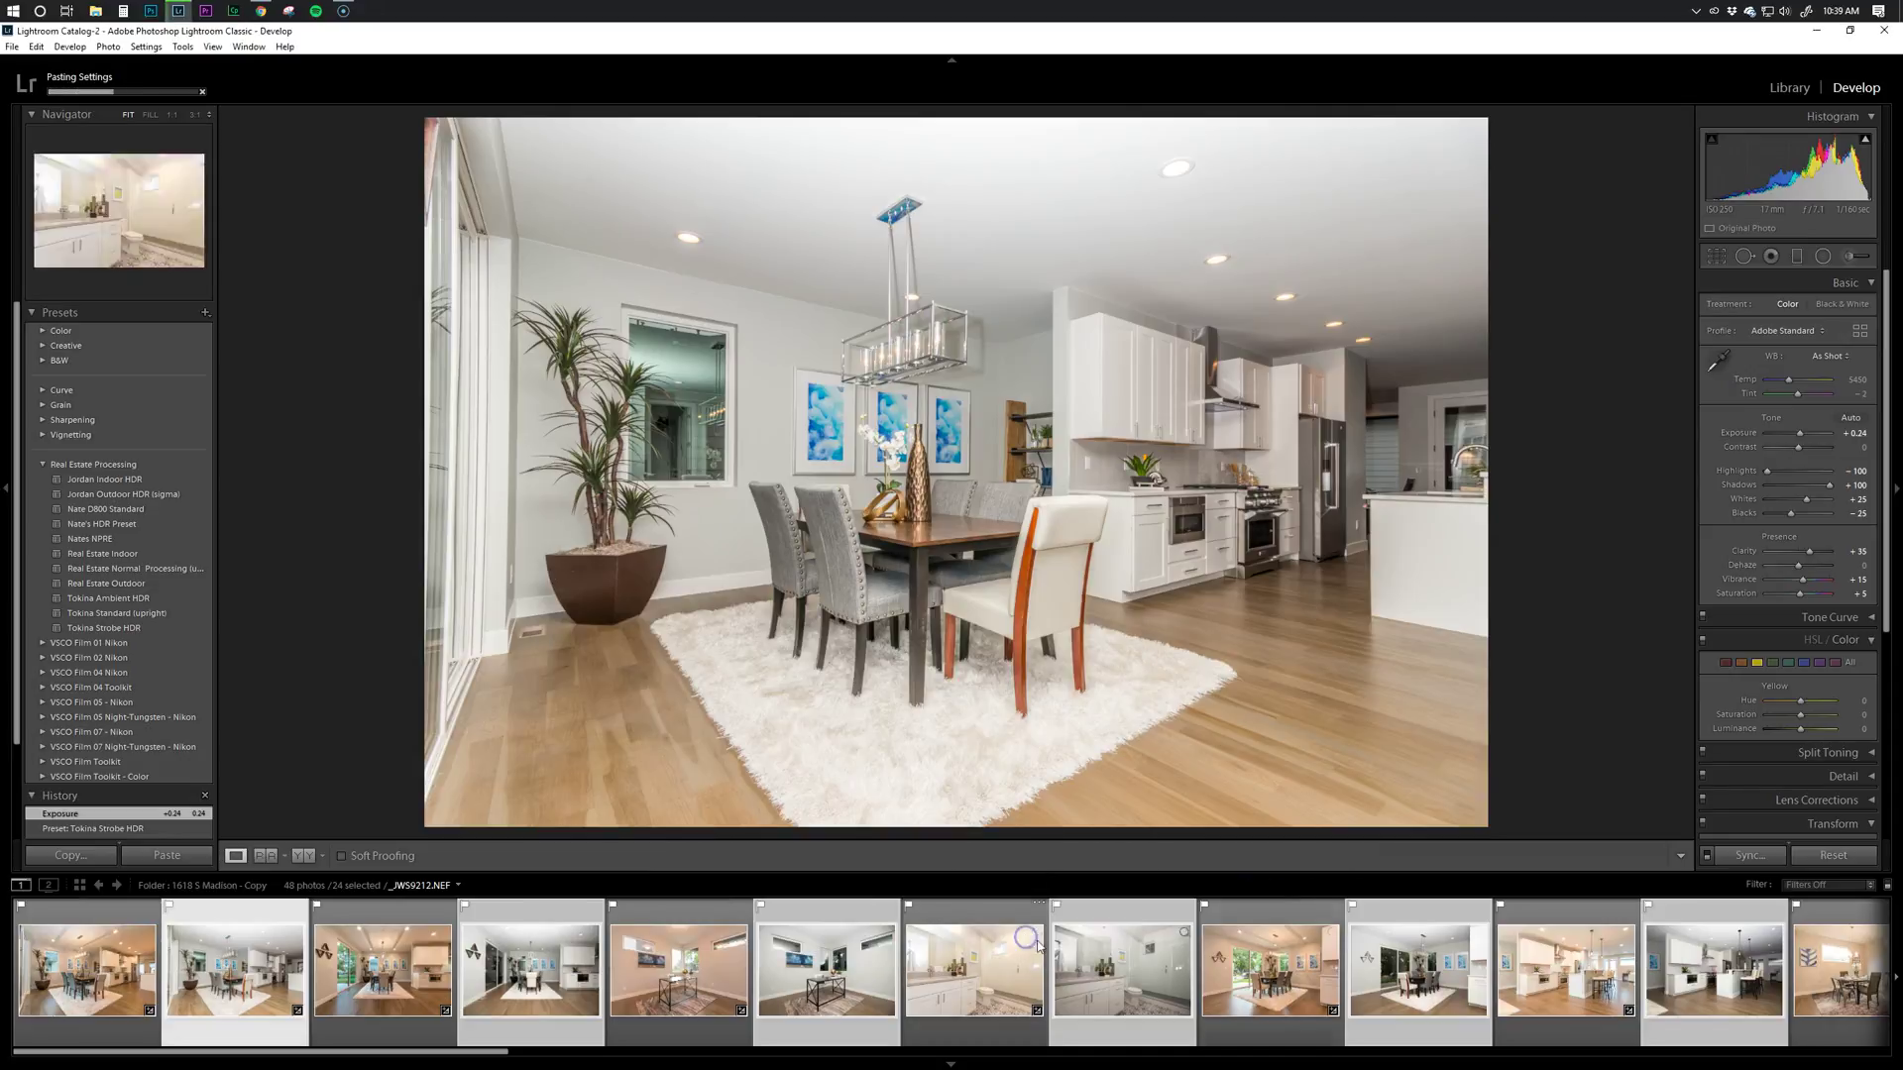
left_click(1316, 874)
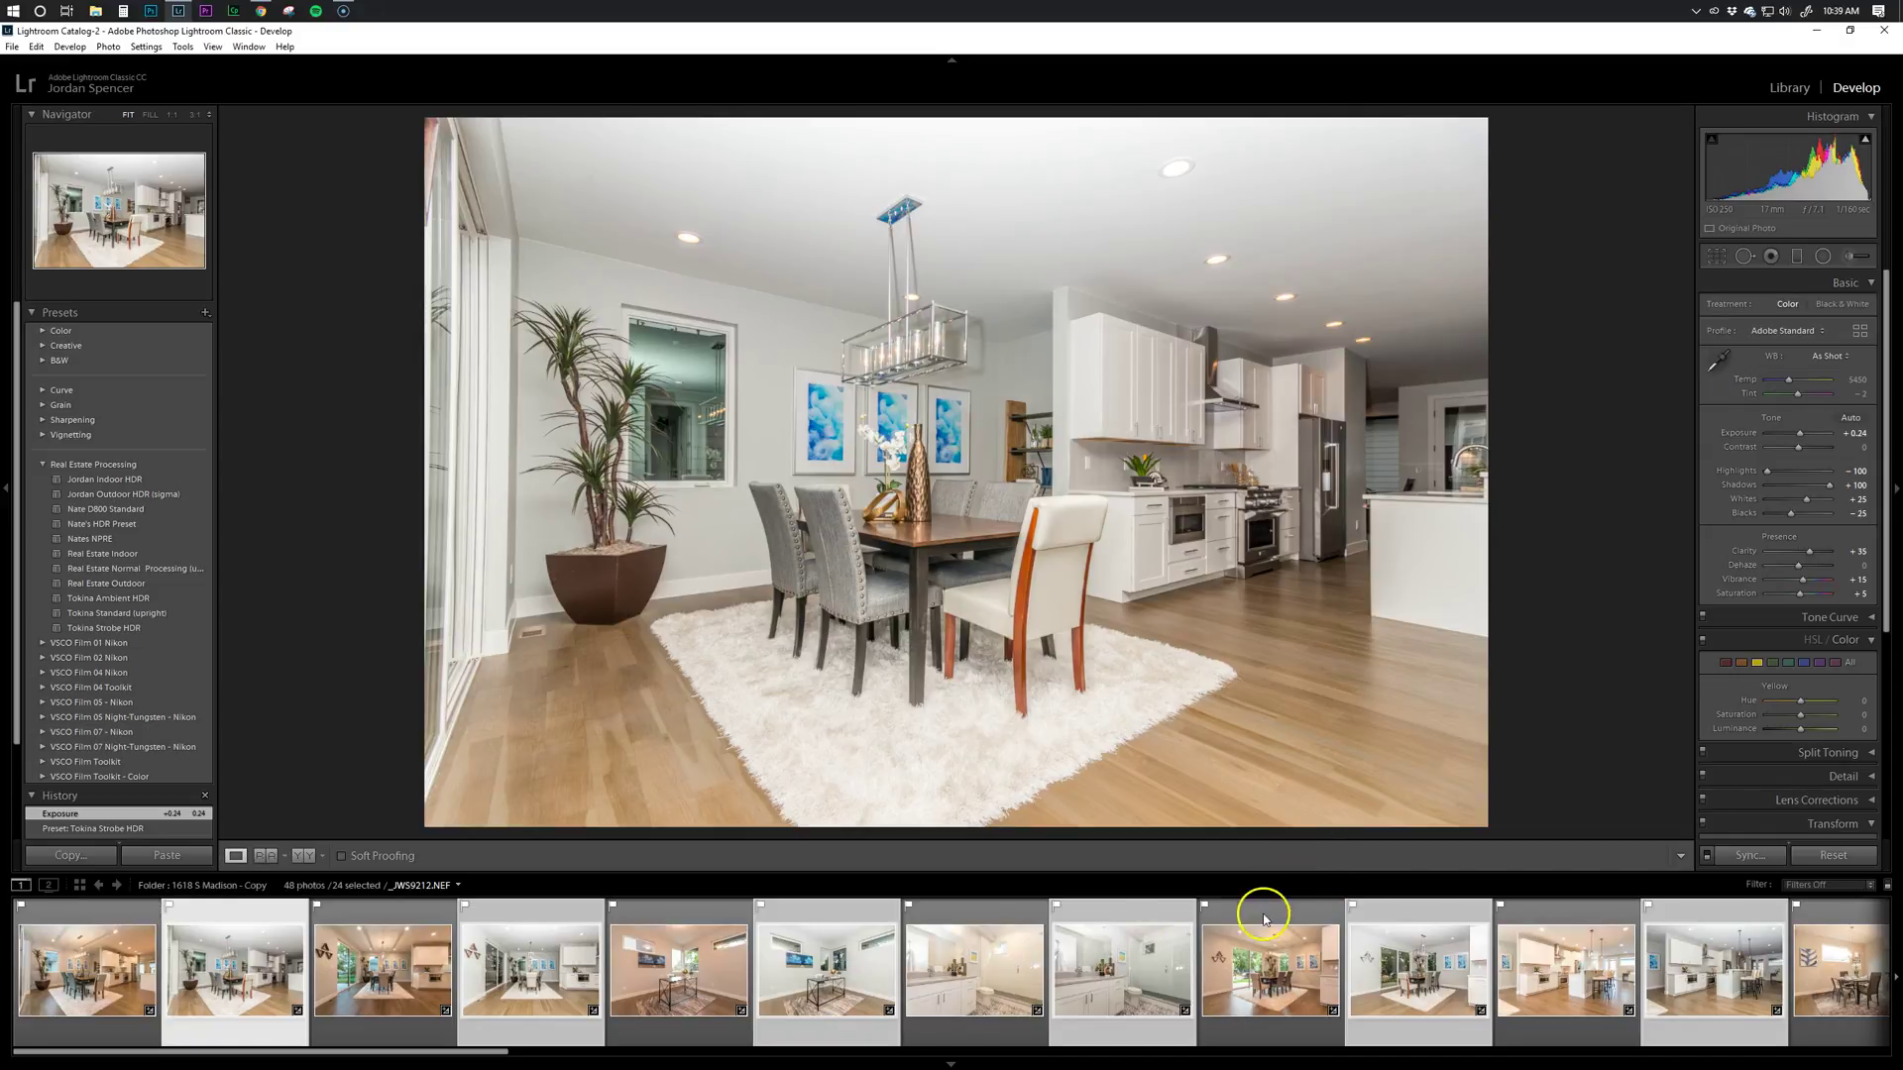
Darken the flash kitchen photo with the microwave and potted plant in front by setting its exposure to -0.71
scroll(843, 991, "down", 2)
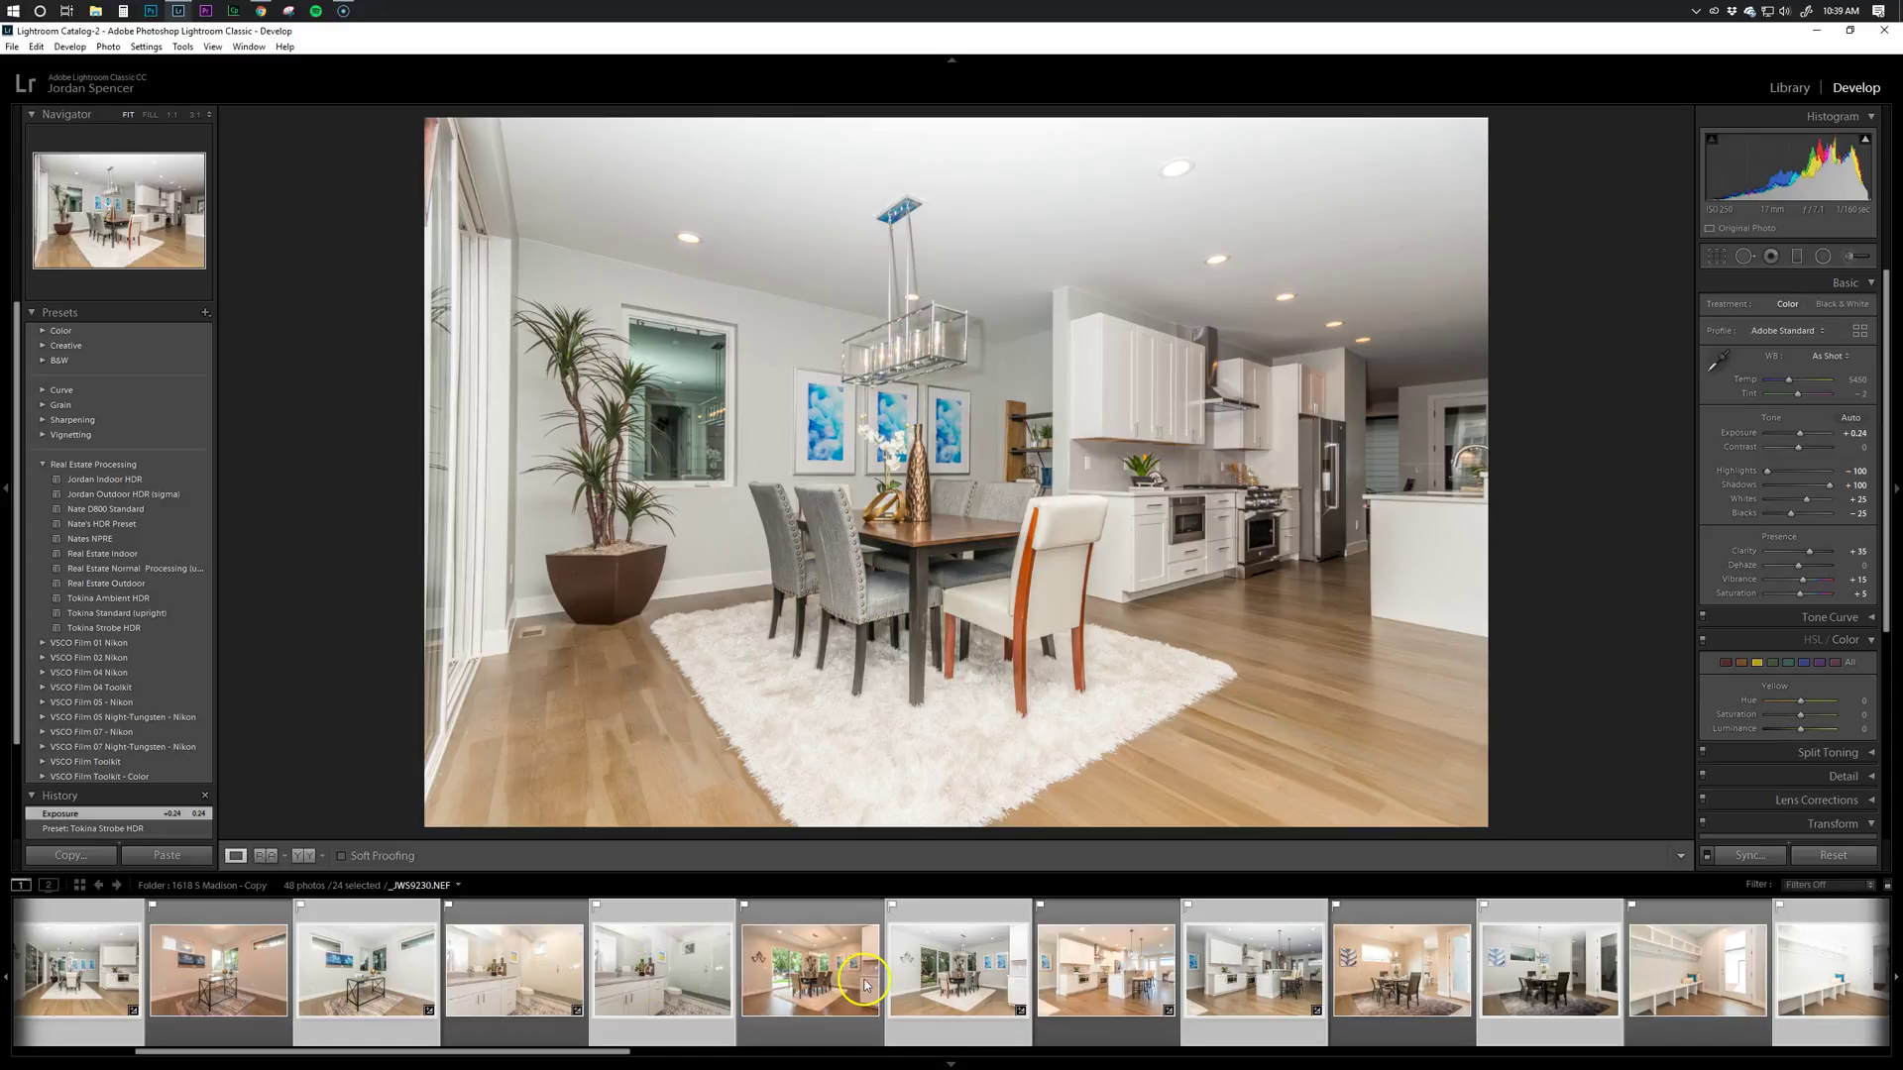
scroll(864, 984, "down", 2)
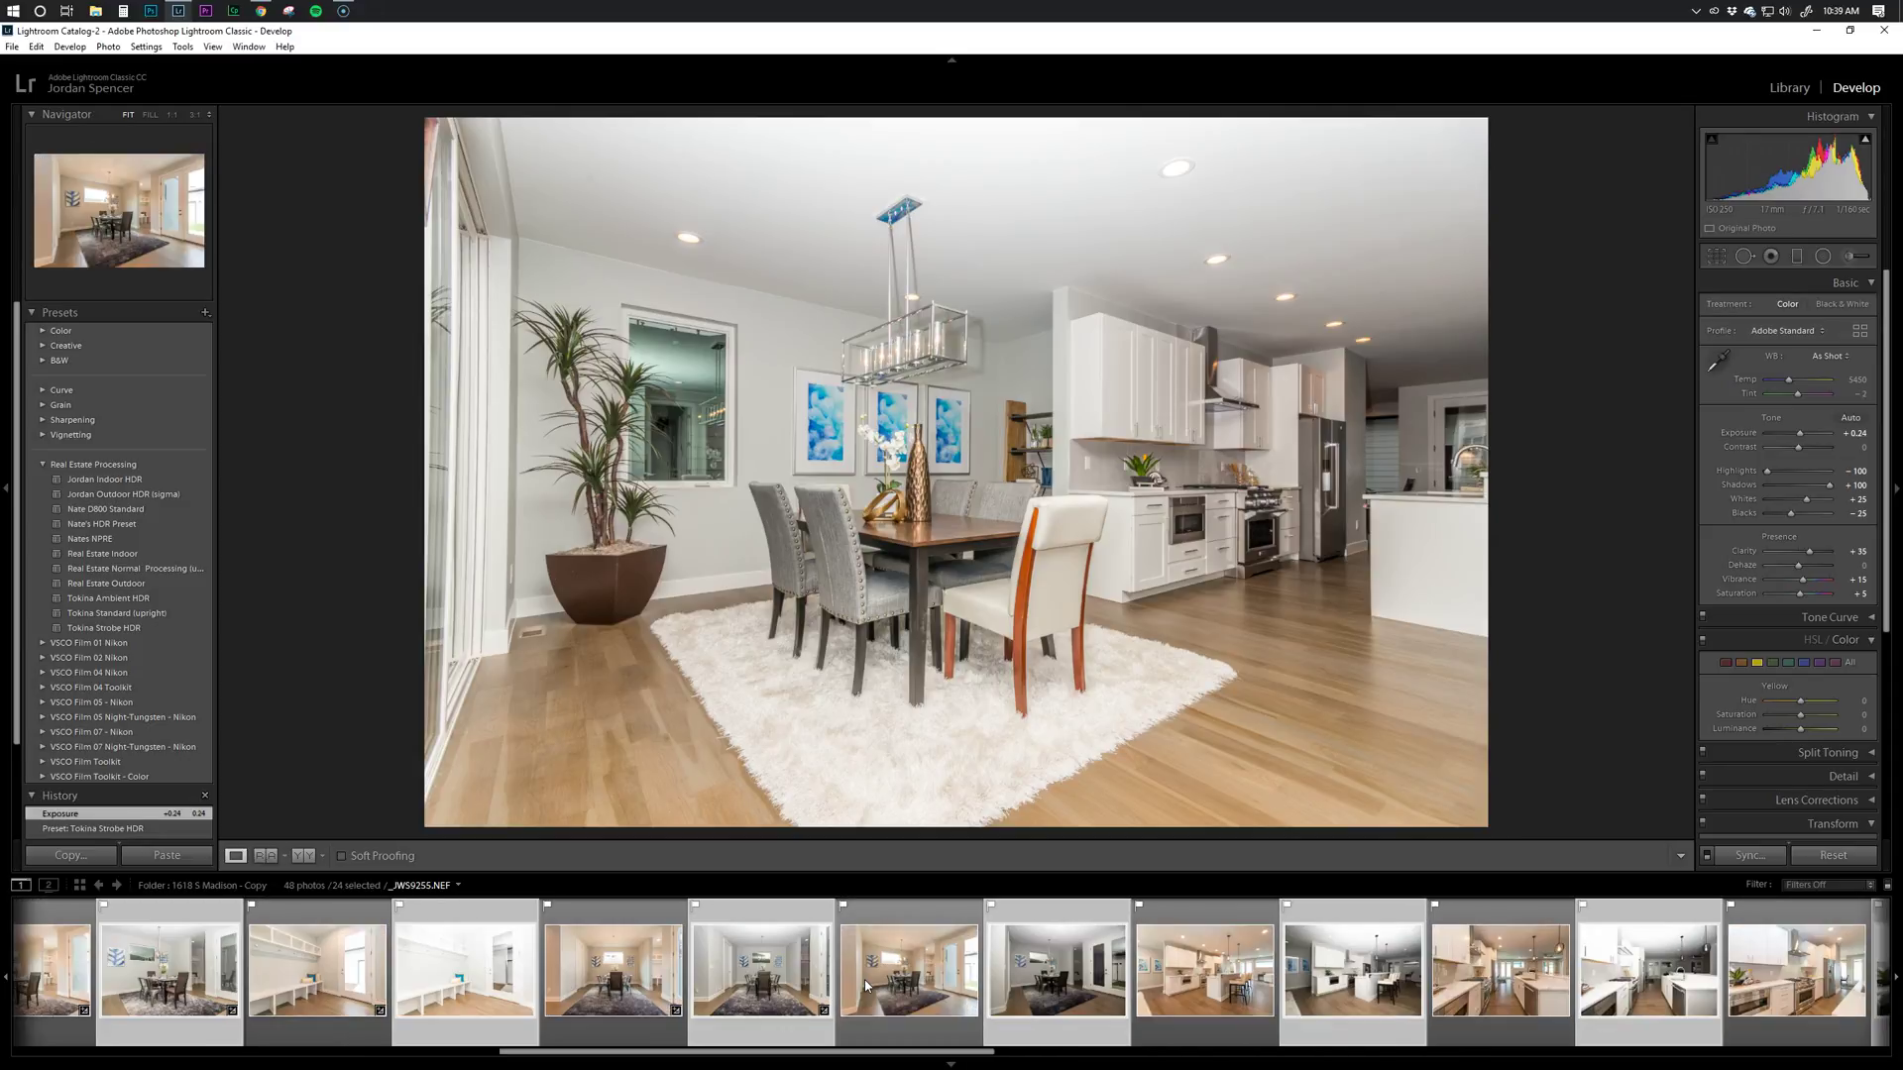
scroll(865, 986, "down", 2)
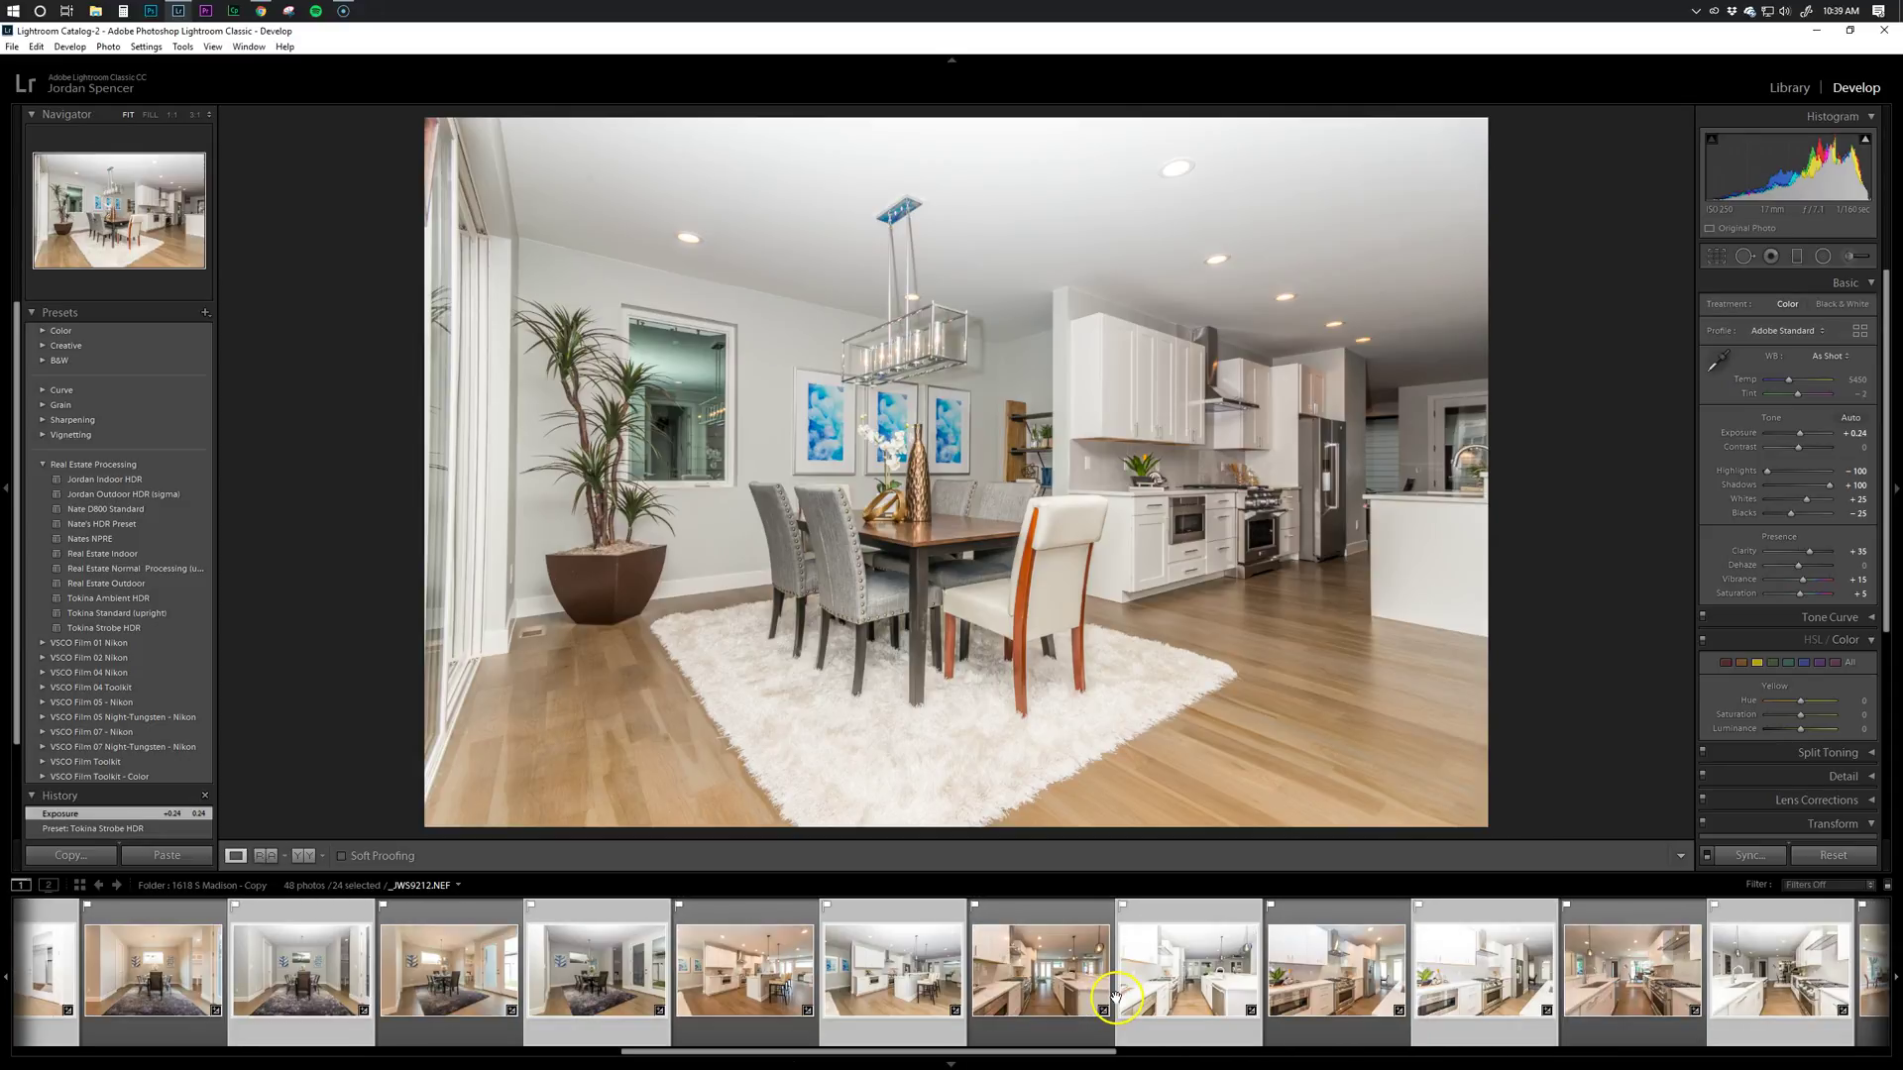
scroll(1118, 1003, "down", 2)
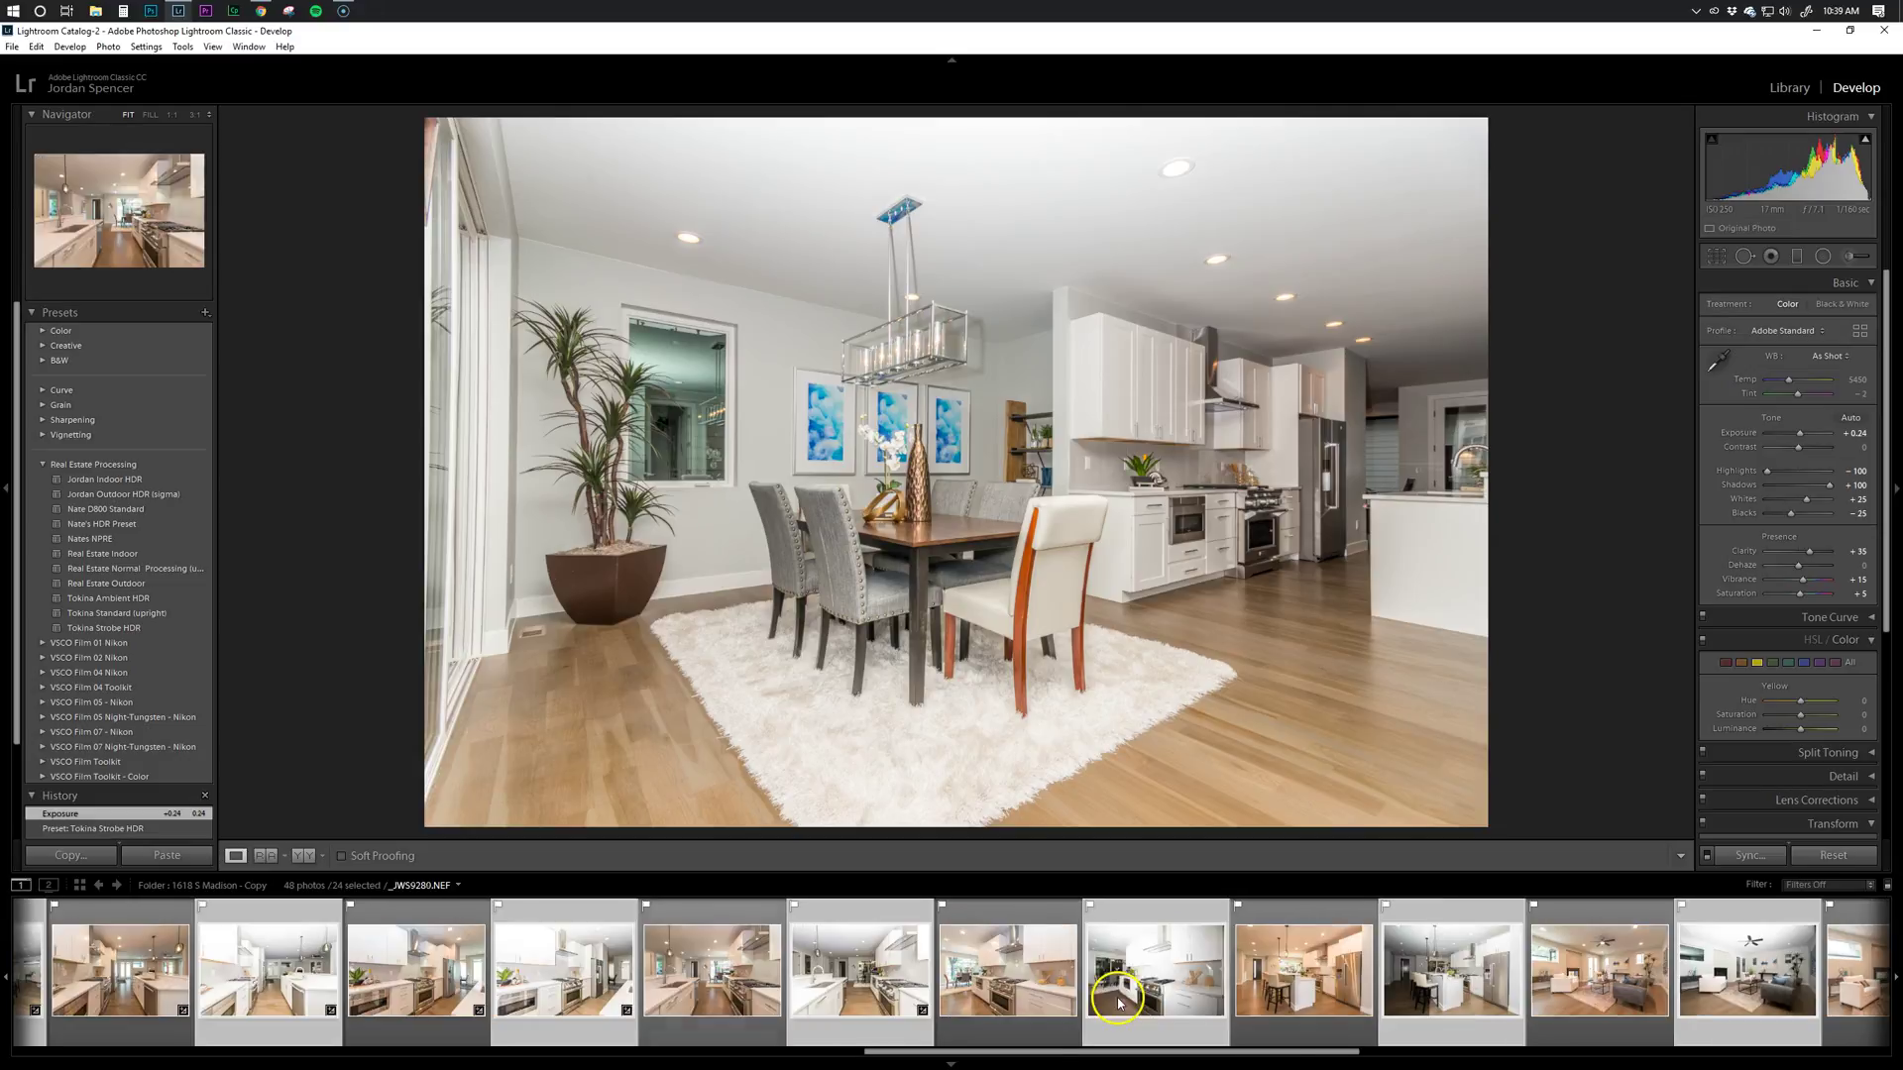
left_click(595, 991)
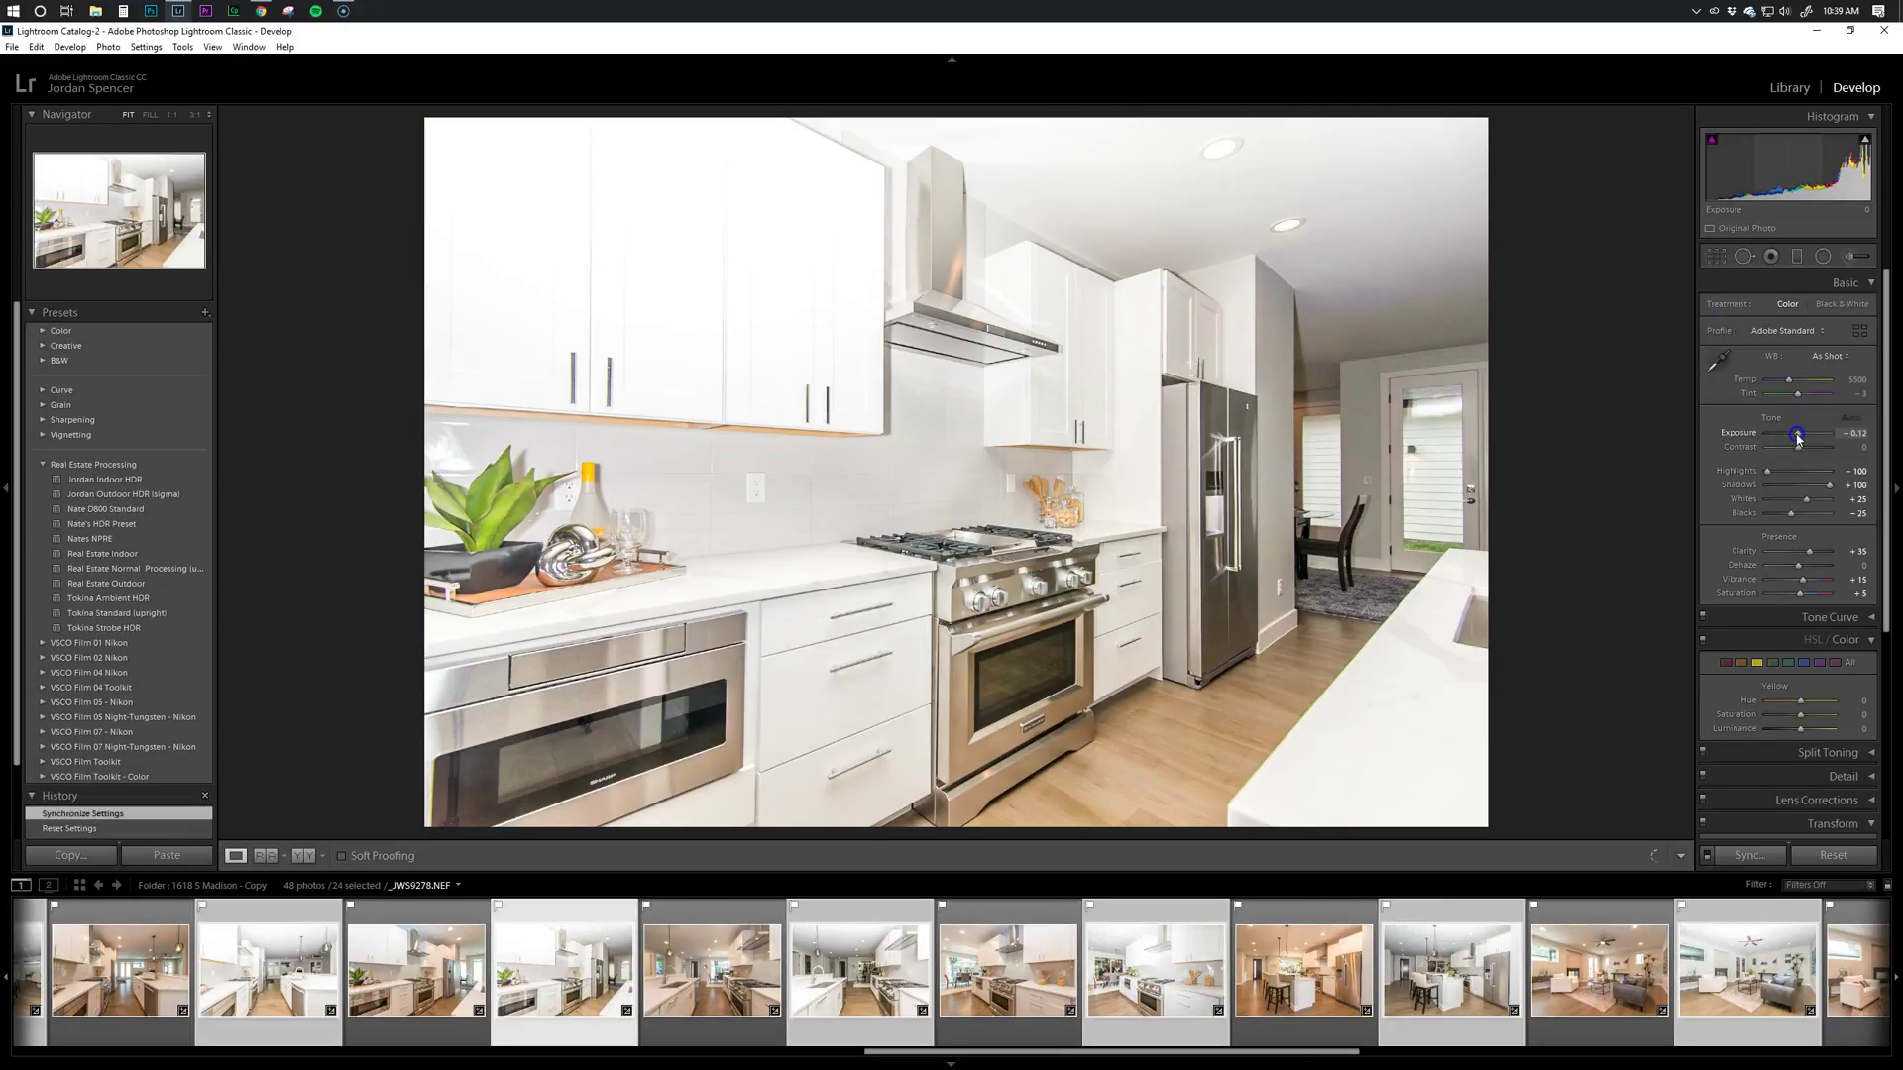
left_click_drag(1797, 436, 1791, 433)
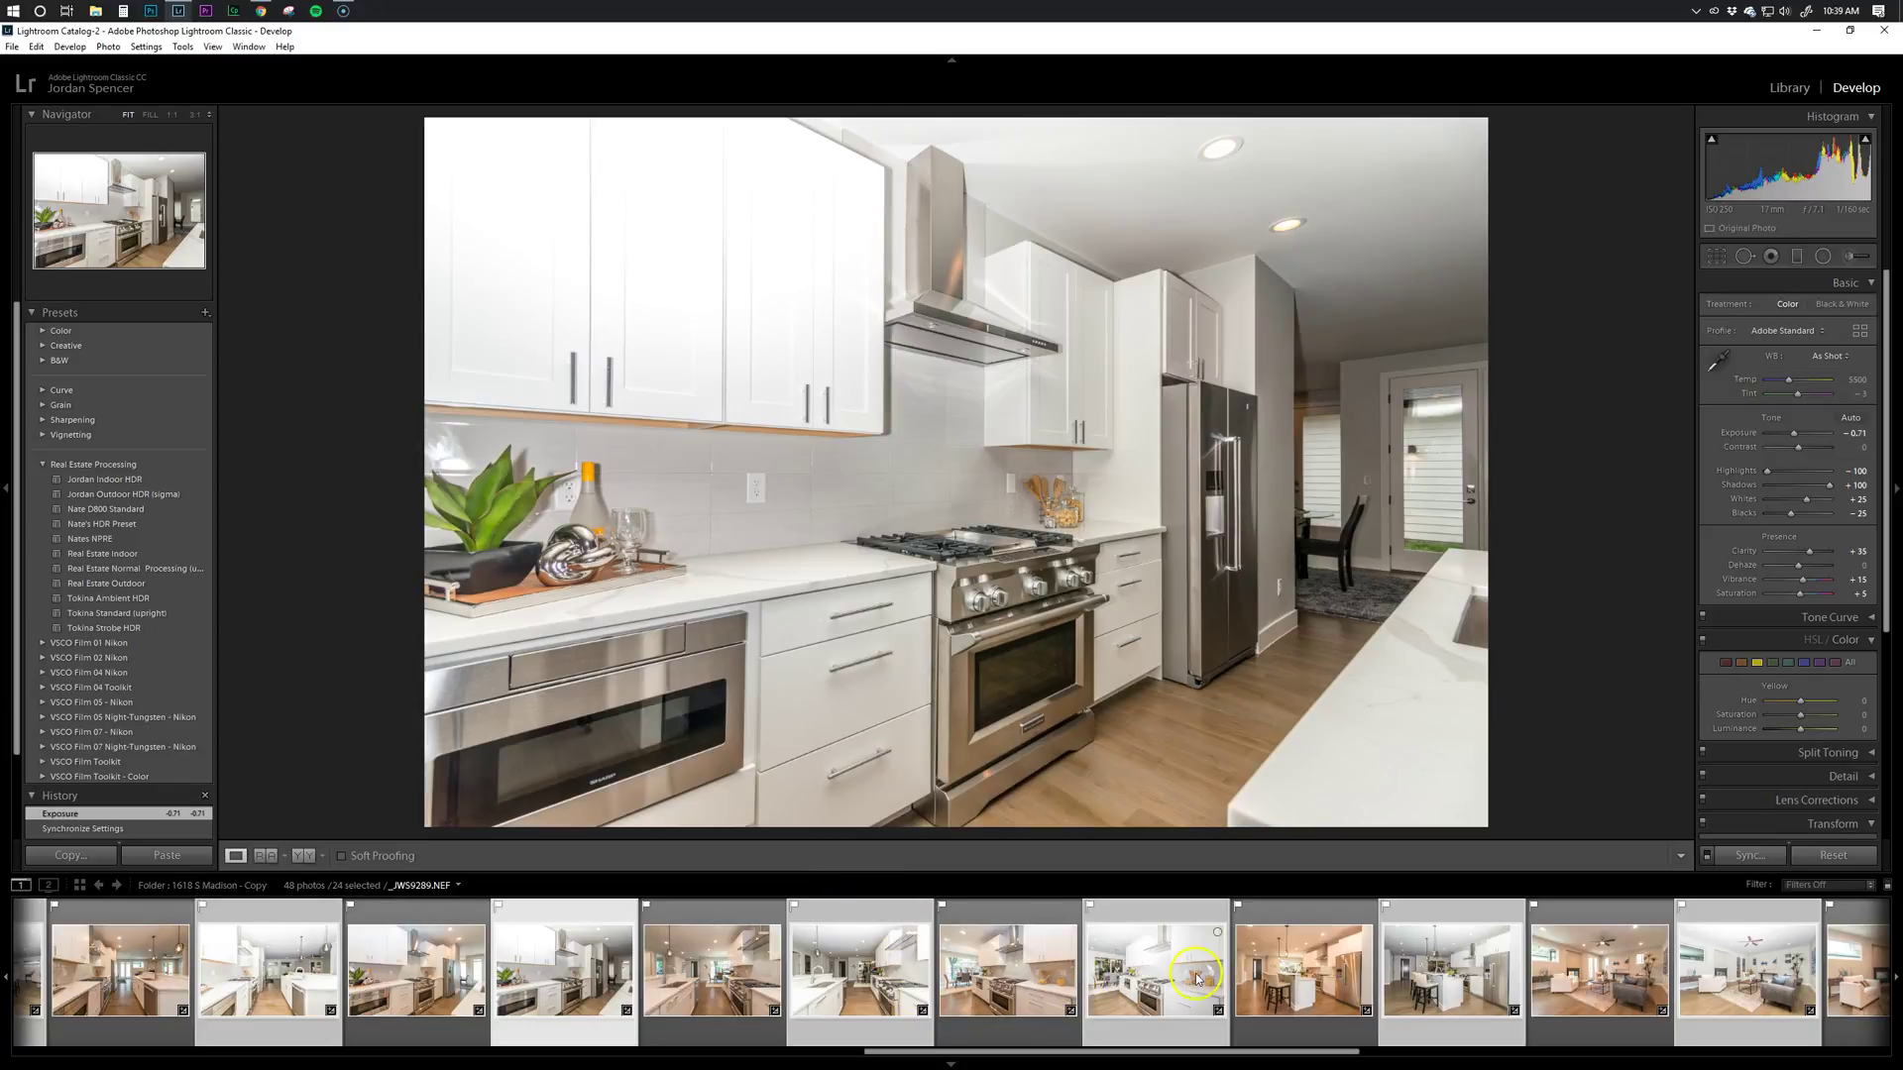
Lower the exposure to -0.60 on both the flash close-up of the kitchen range and the flash grey-sofa living-room photo
left_click(1197, 979)
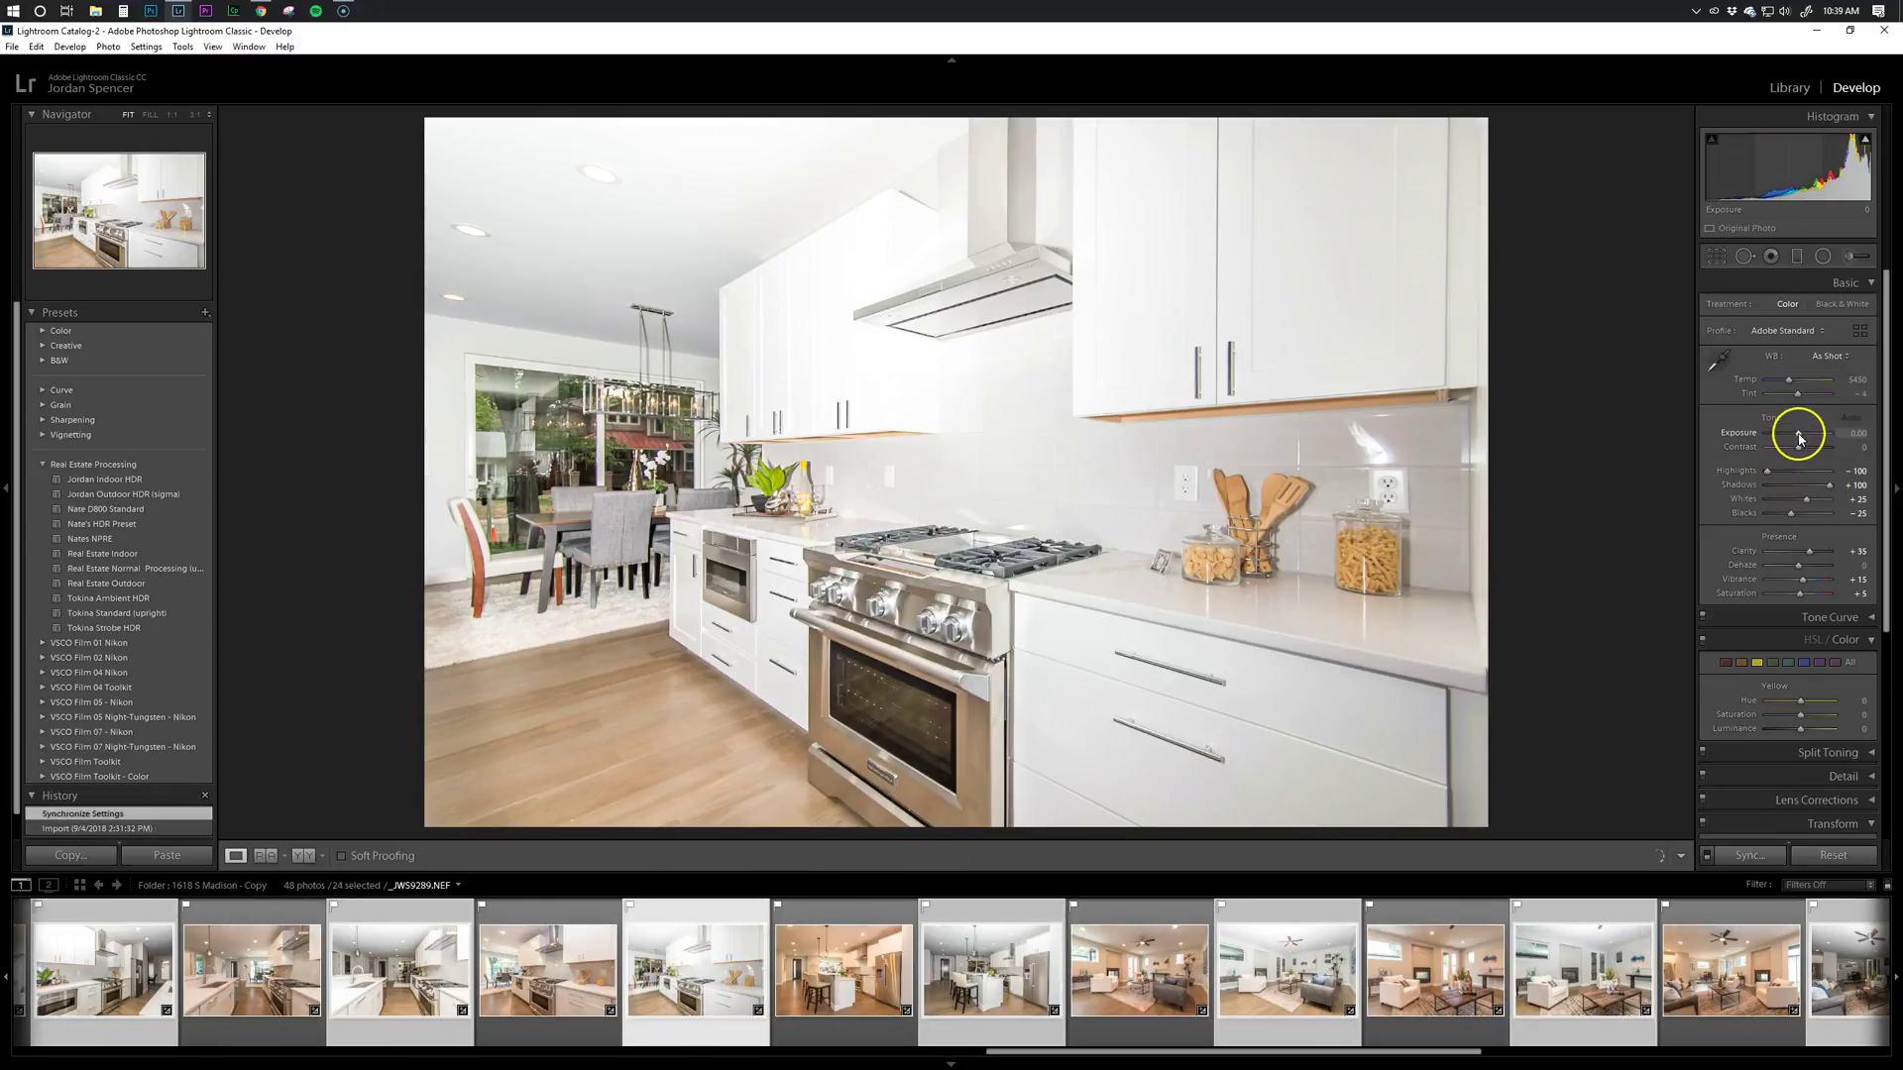
left_click_drag(1797, 437, 1797, 440)
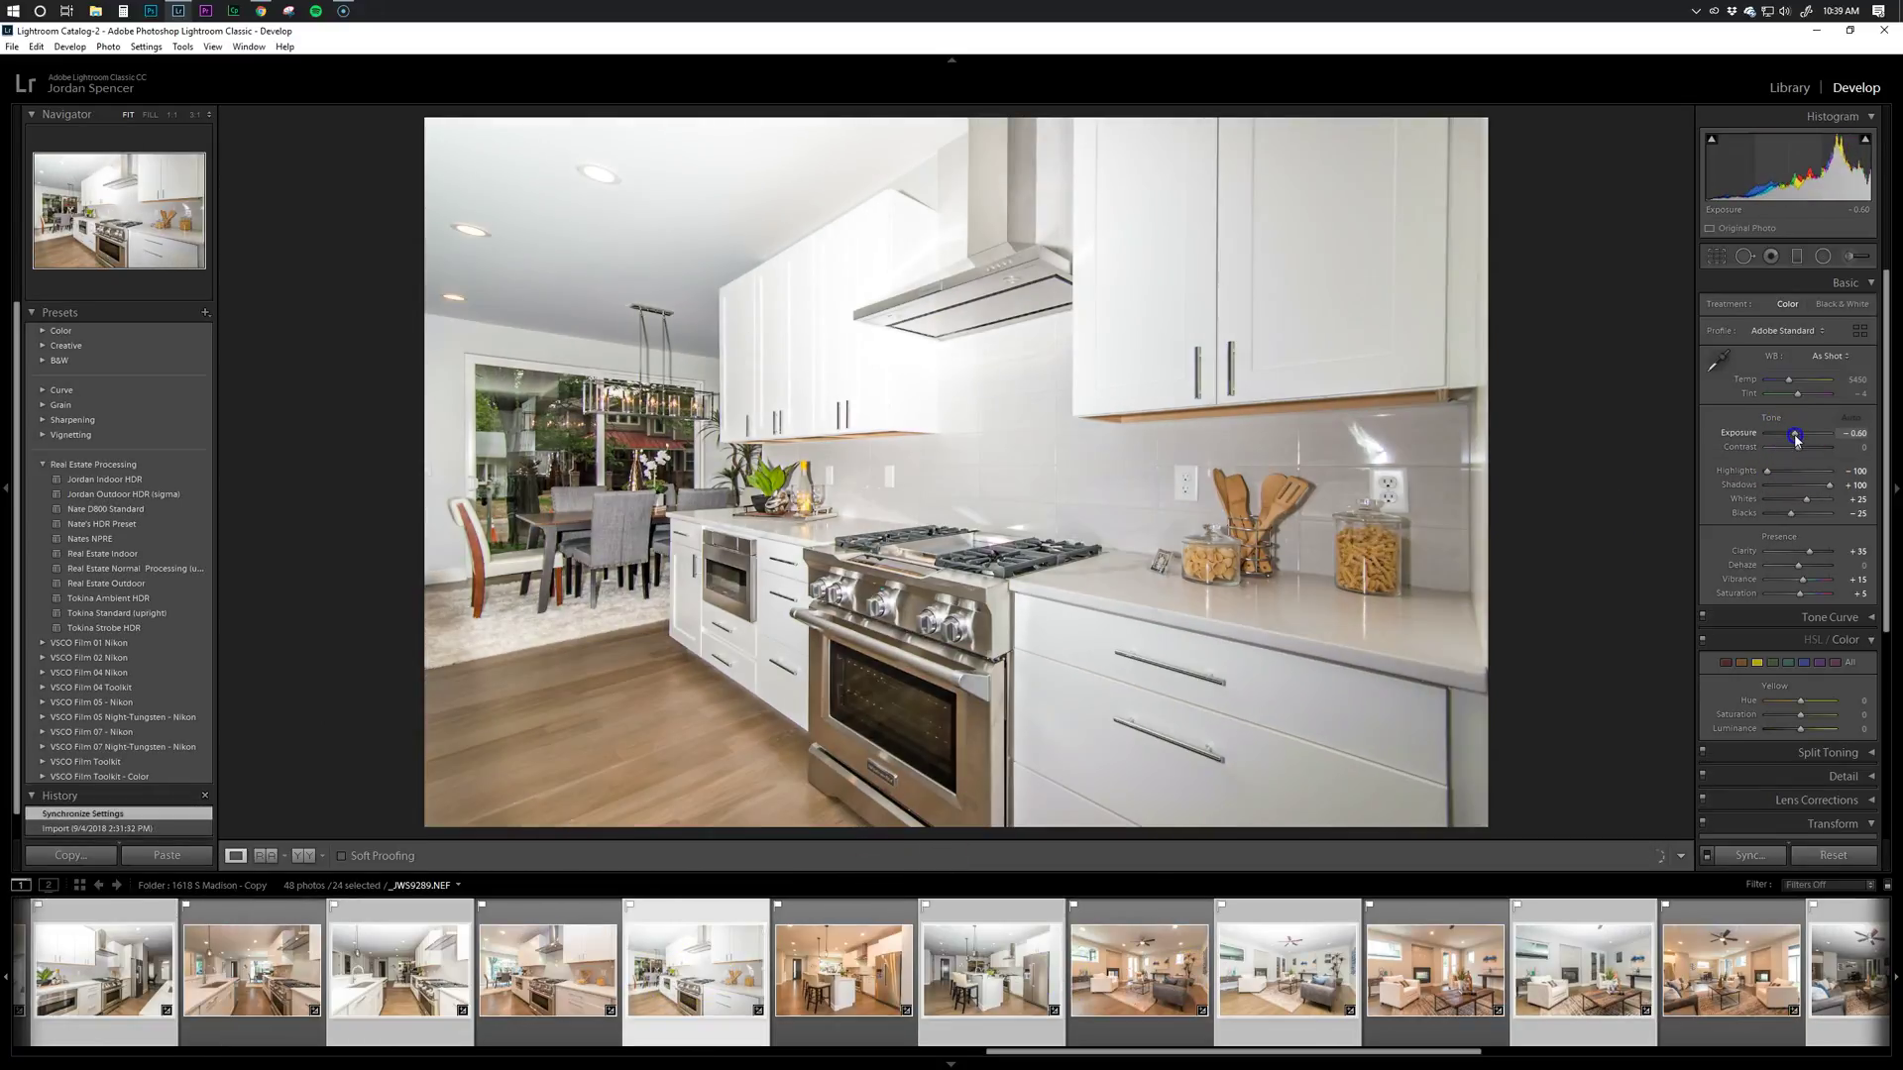
left_click(1309, 976)
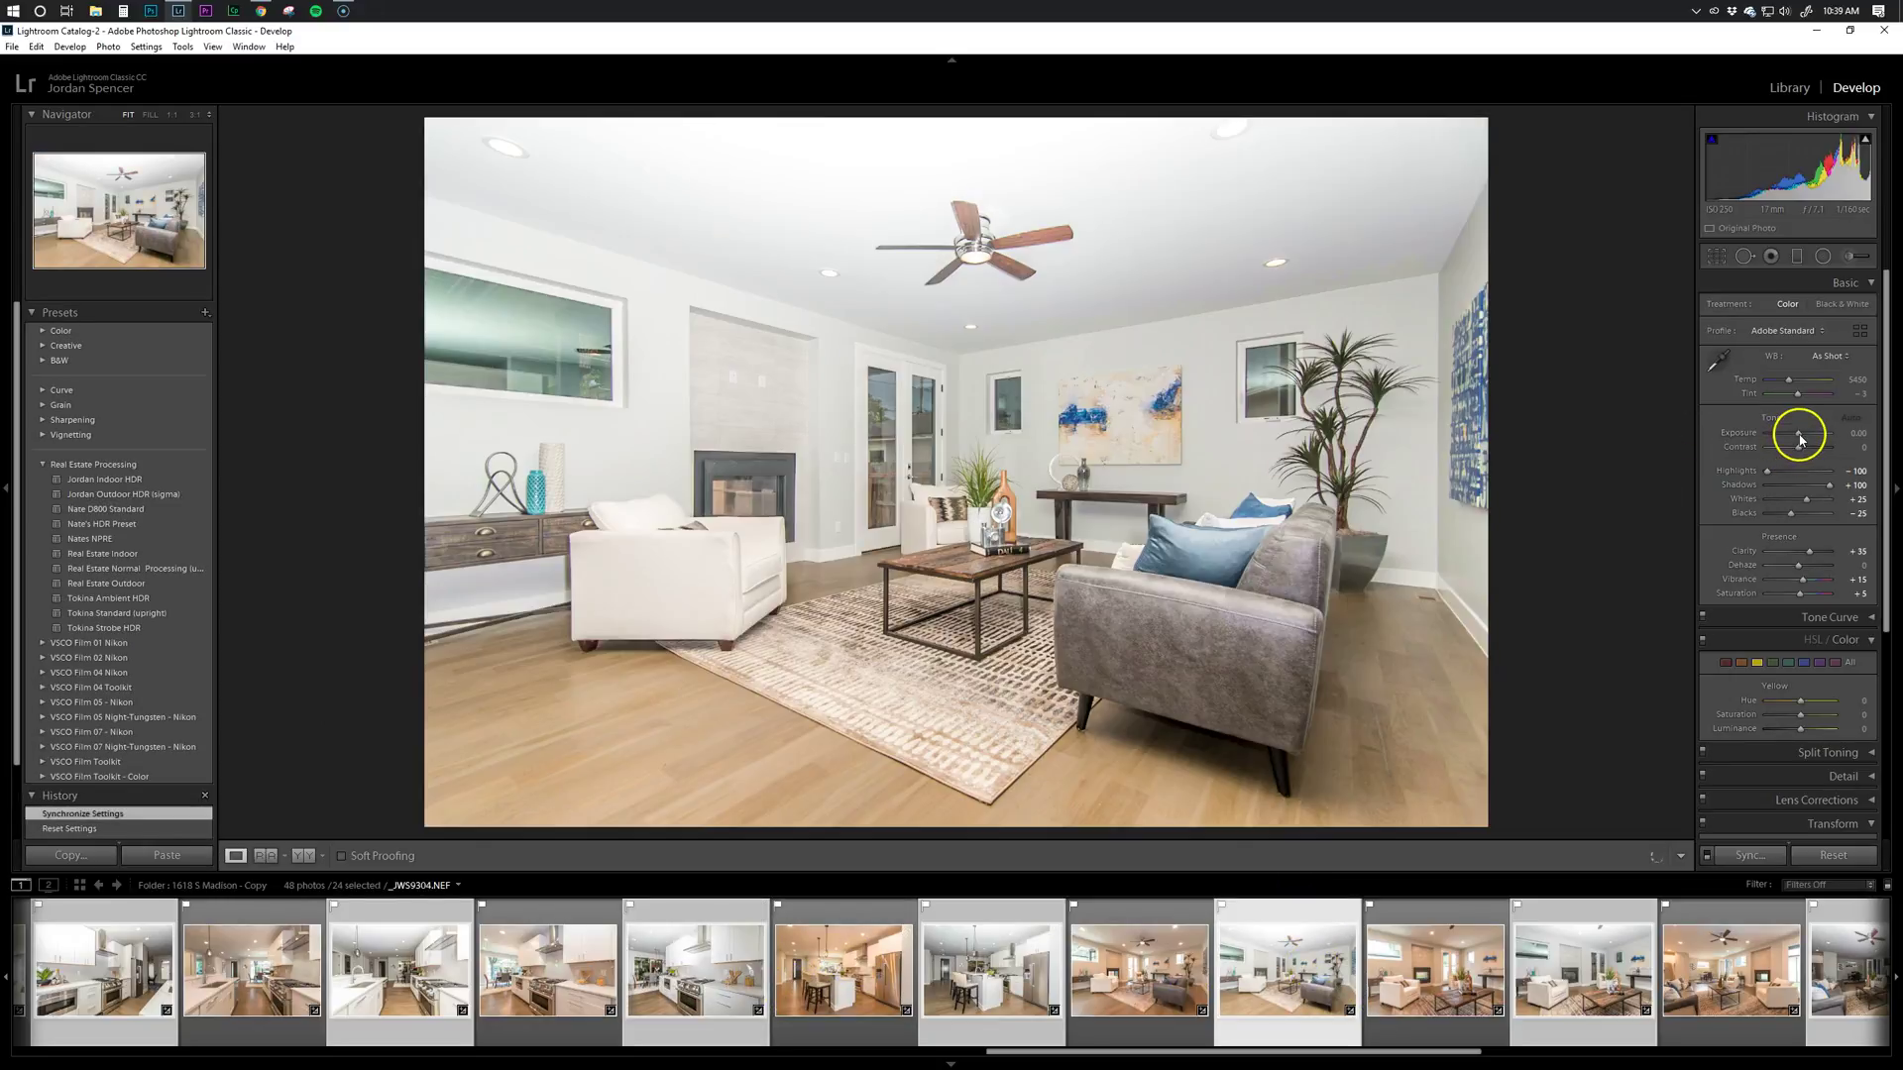
left_click_drag(1796, 433, 1797, 440)
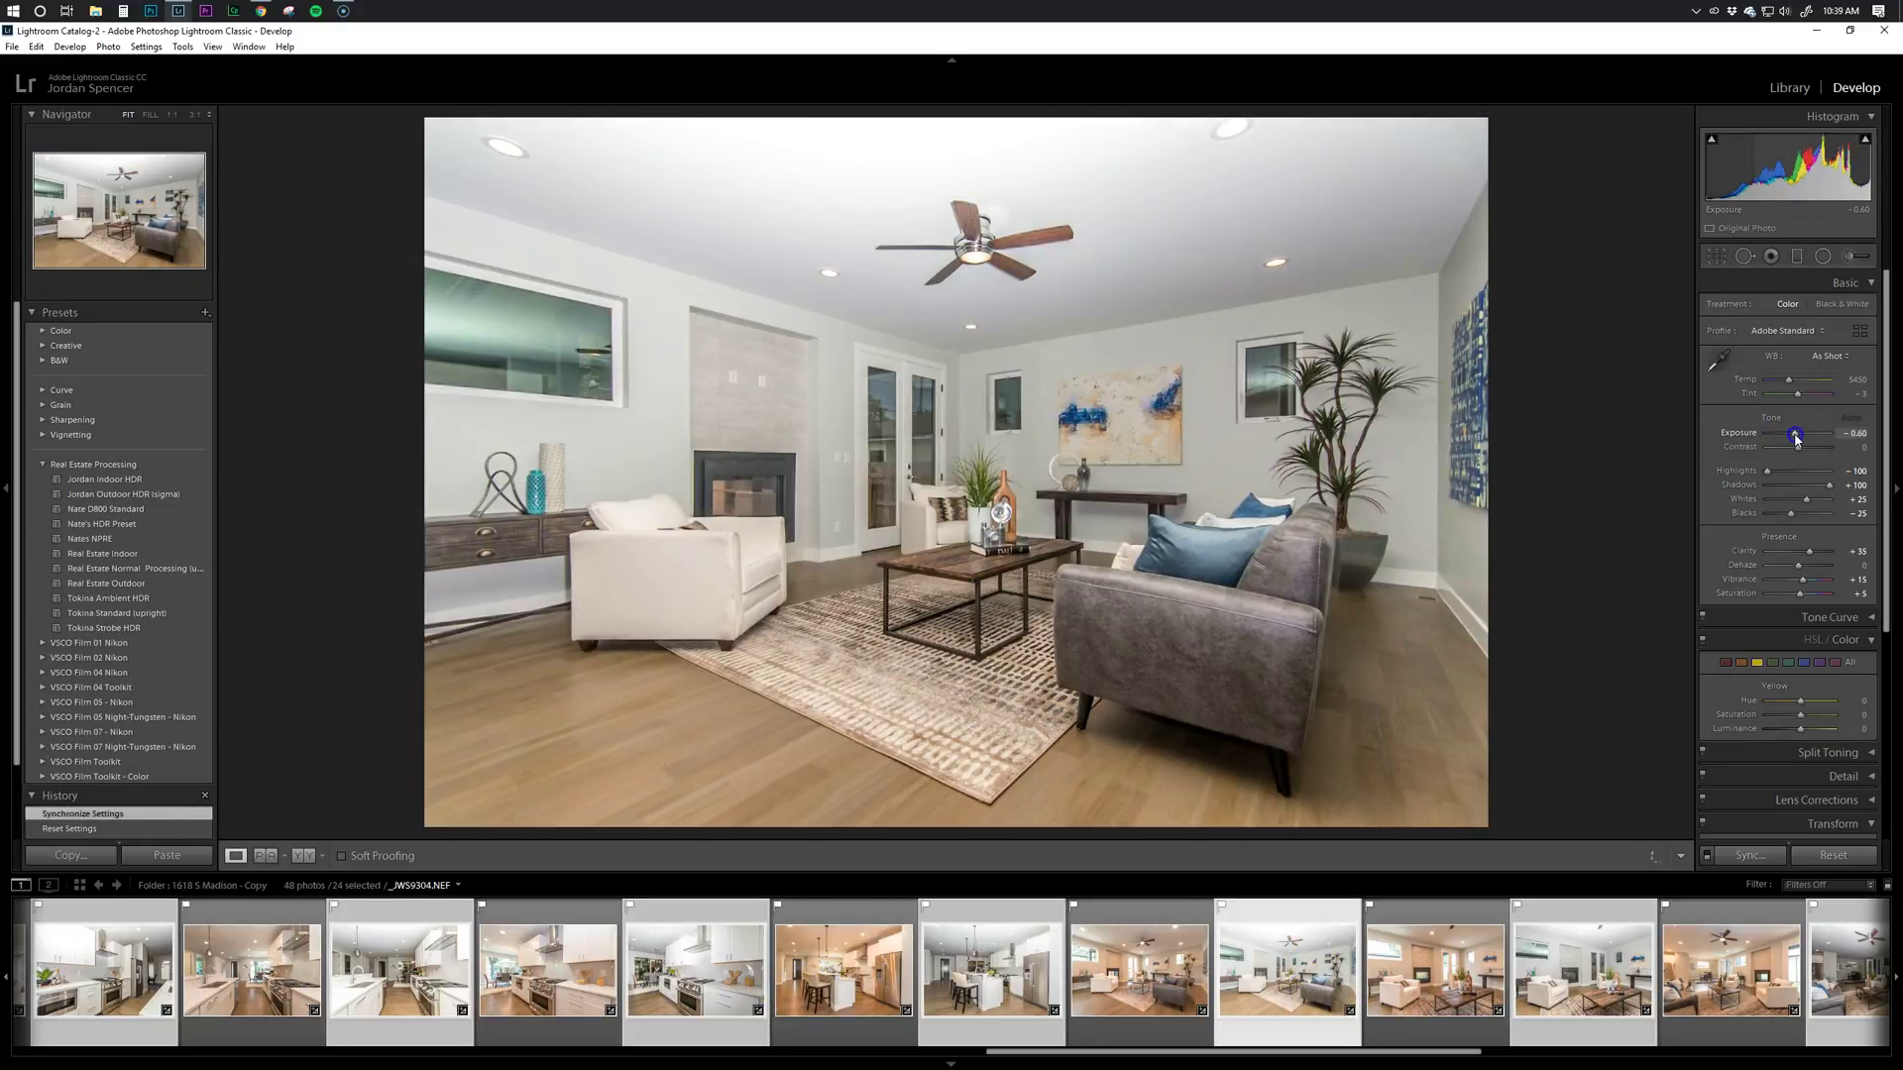
Darken the flash photo of the kitchen aisle between the range and the sink island by setting its exposure to -0.48
left_click(1095, 991)
scroll(1090, 992, "up", 5)
left_click(1090, 991)
scroll(1090, 991, "up", 3)
left_click(1189, 992)
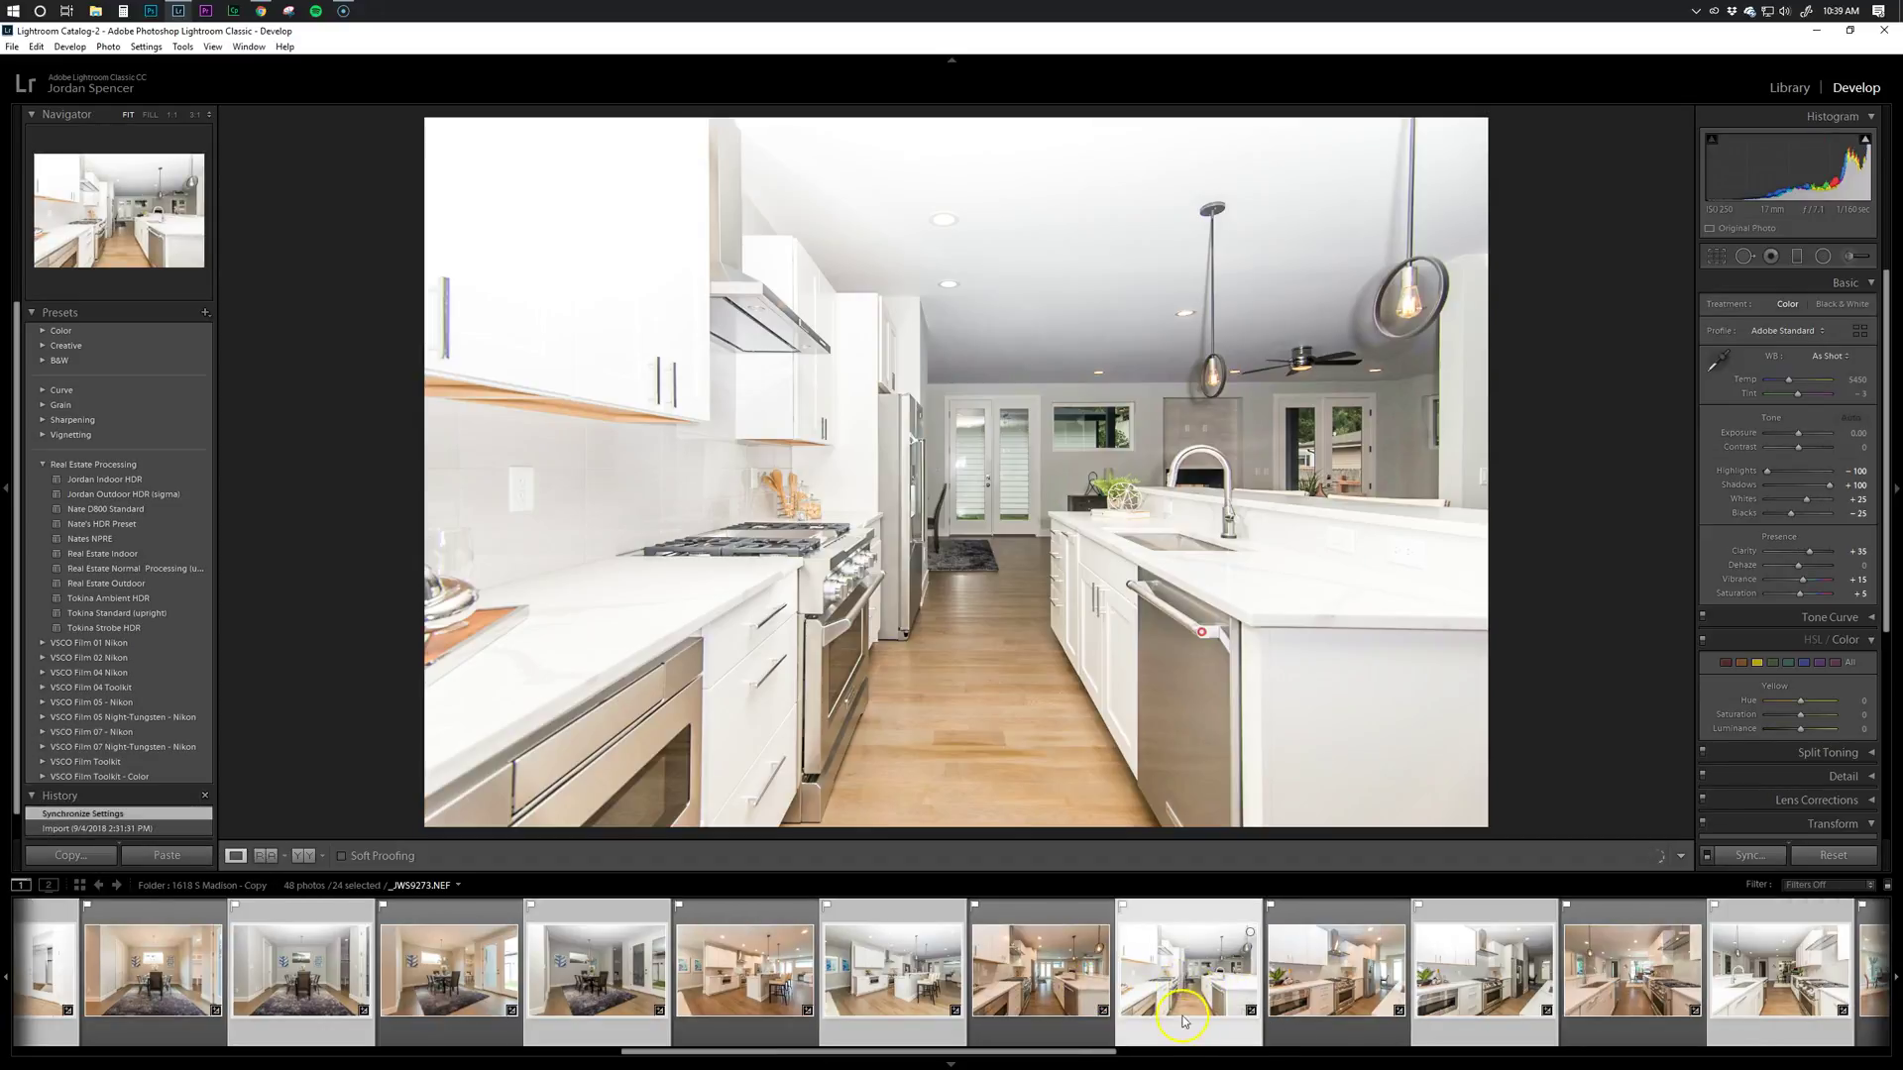
left_click_drag(1797, 435, 1797, 440)
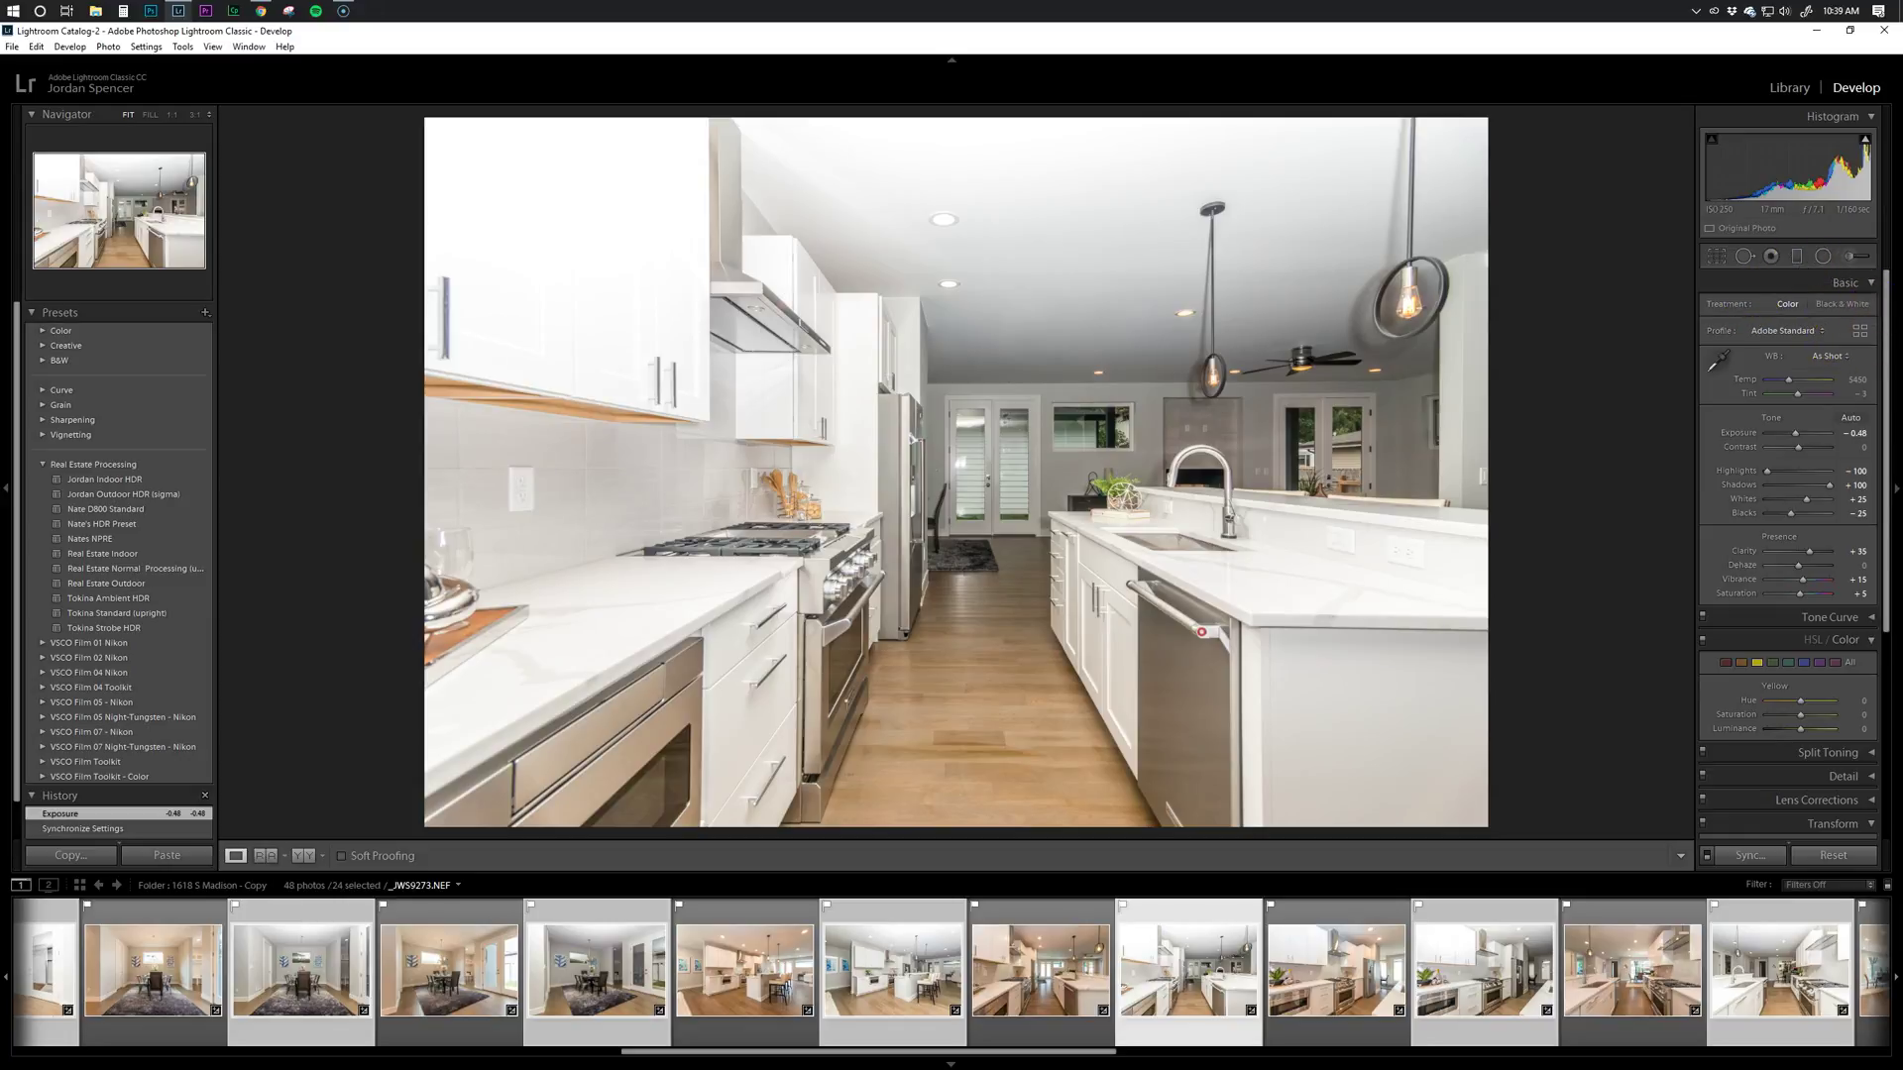
Set the flash microwave-and-plant kitchen photo's exposure to -0.36 and darken its left-hand cabinets with a wide negative-exposure graduated filter
left_click(1480, 976)
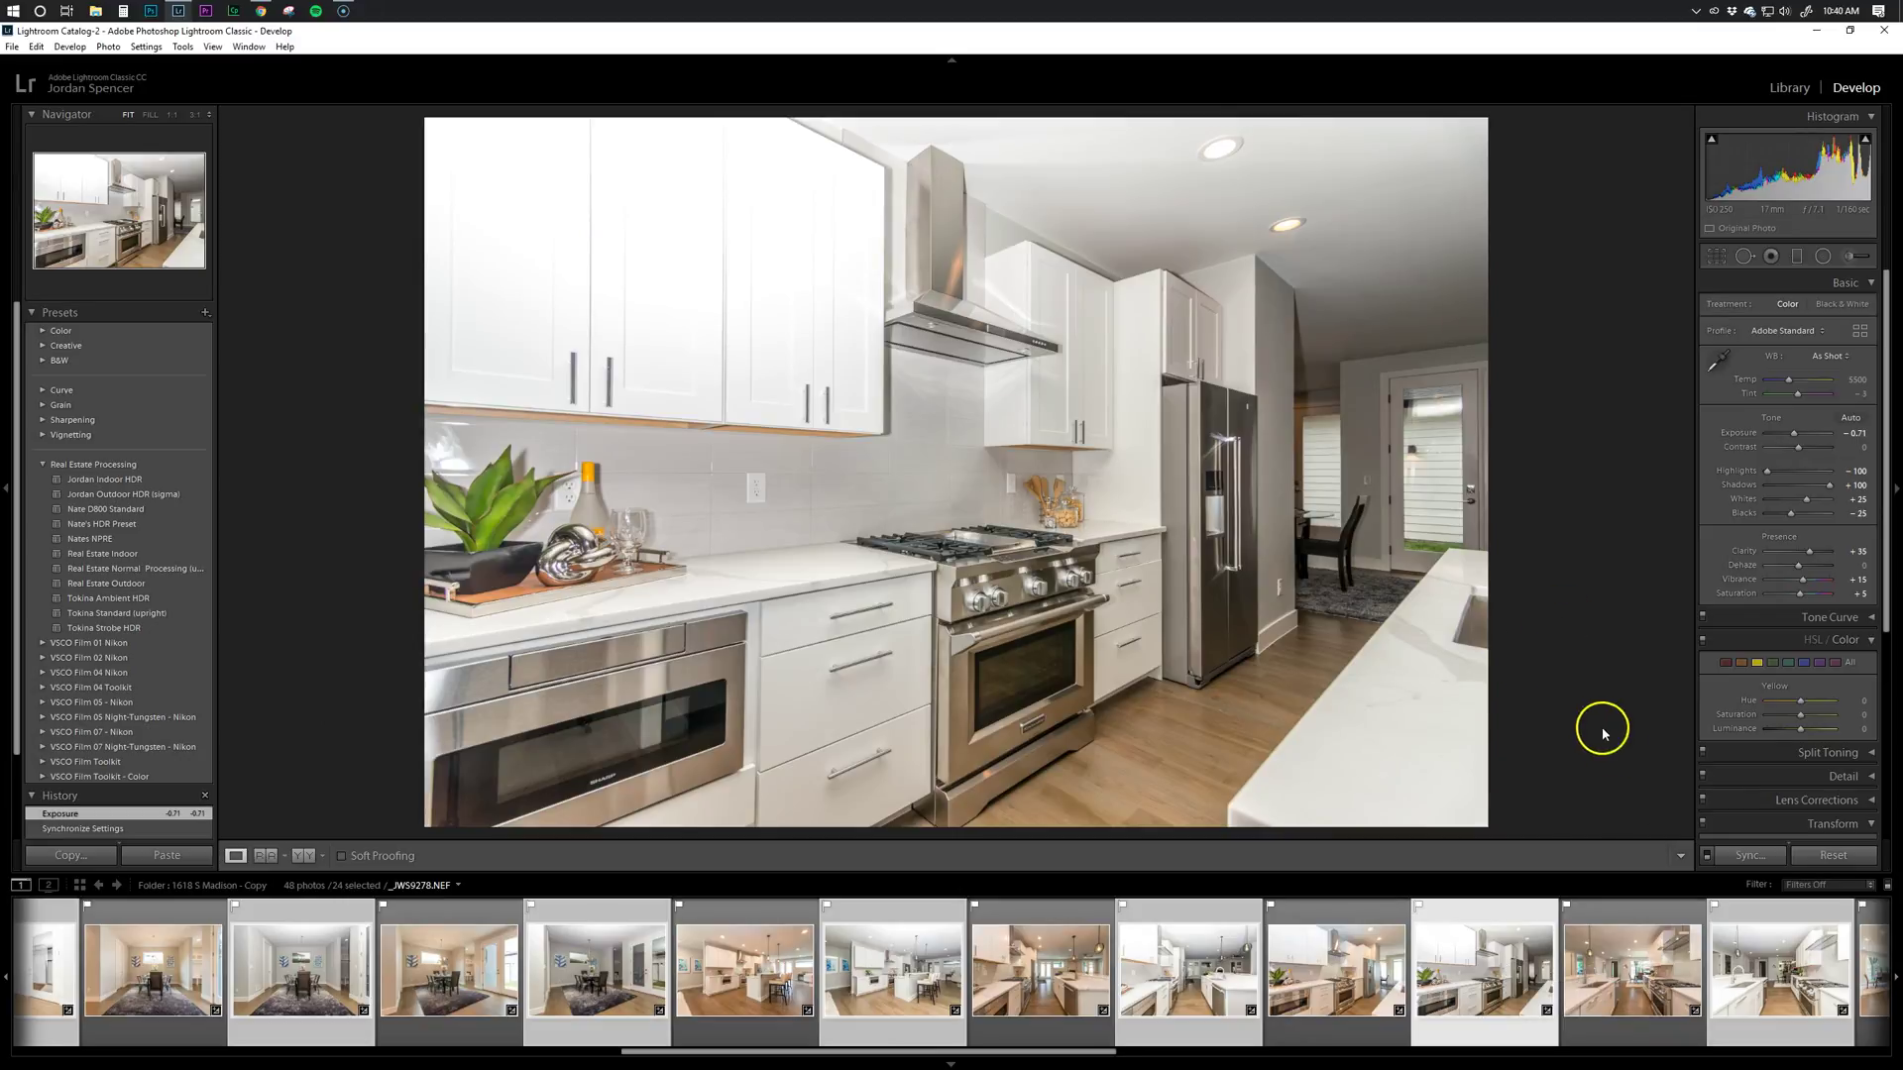
left_click_drag(1794, 437, 1802, 420)
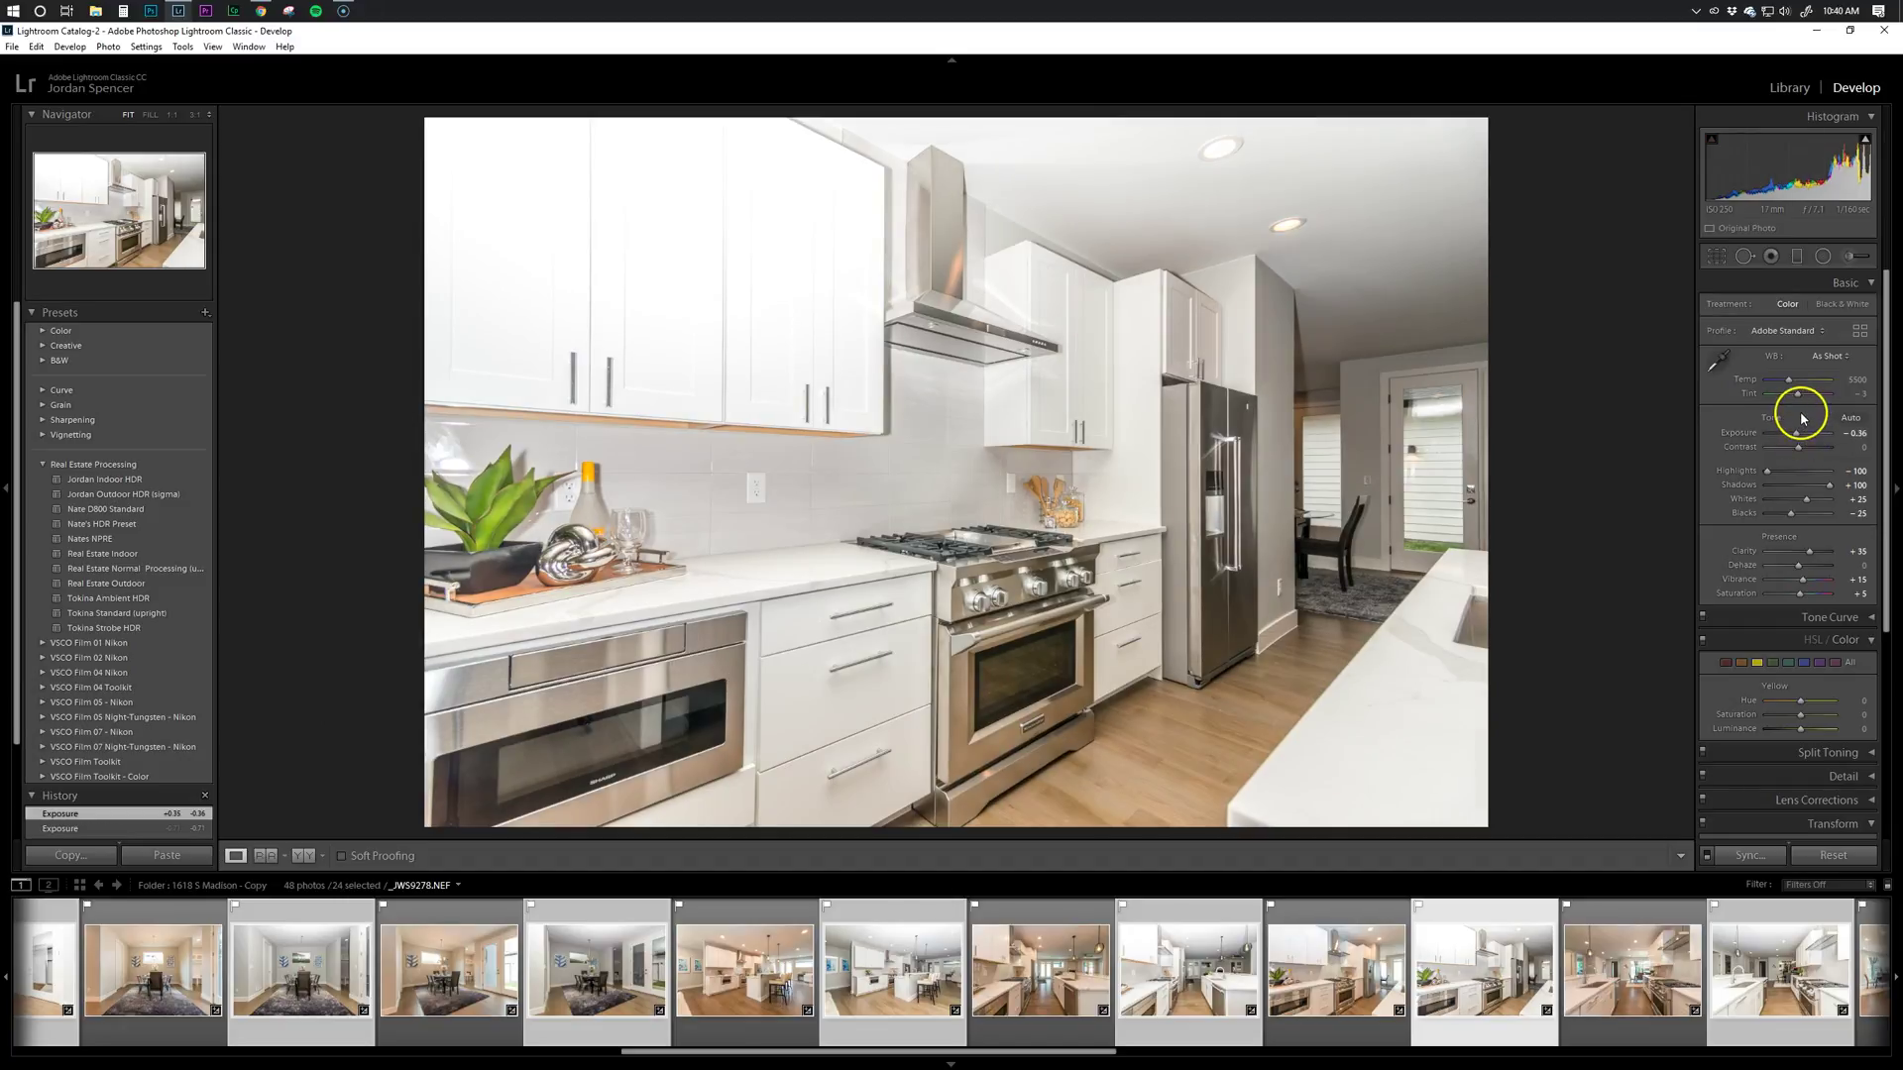
left_click(1797, 258)
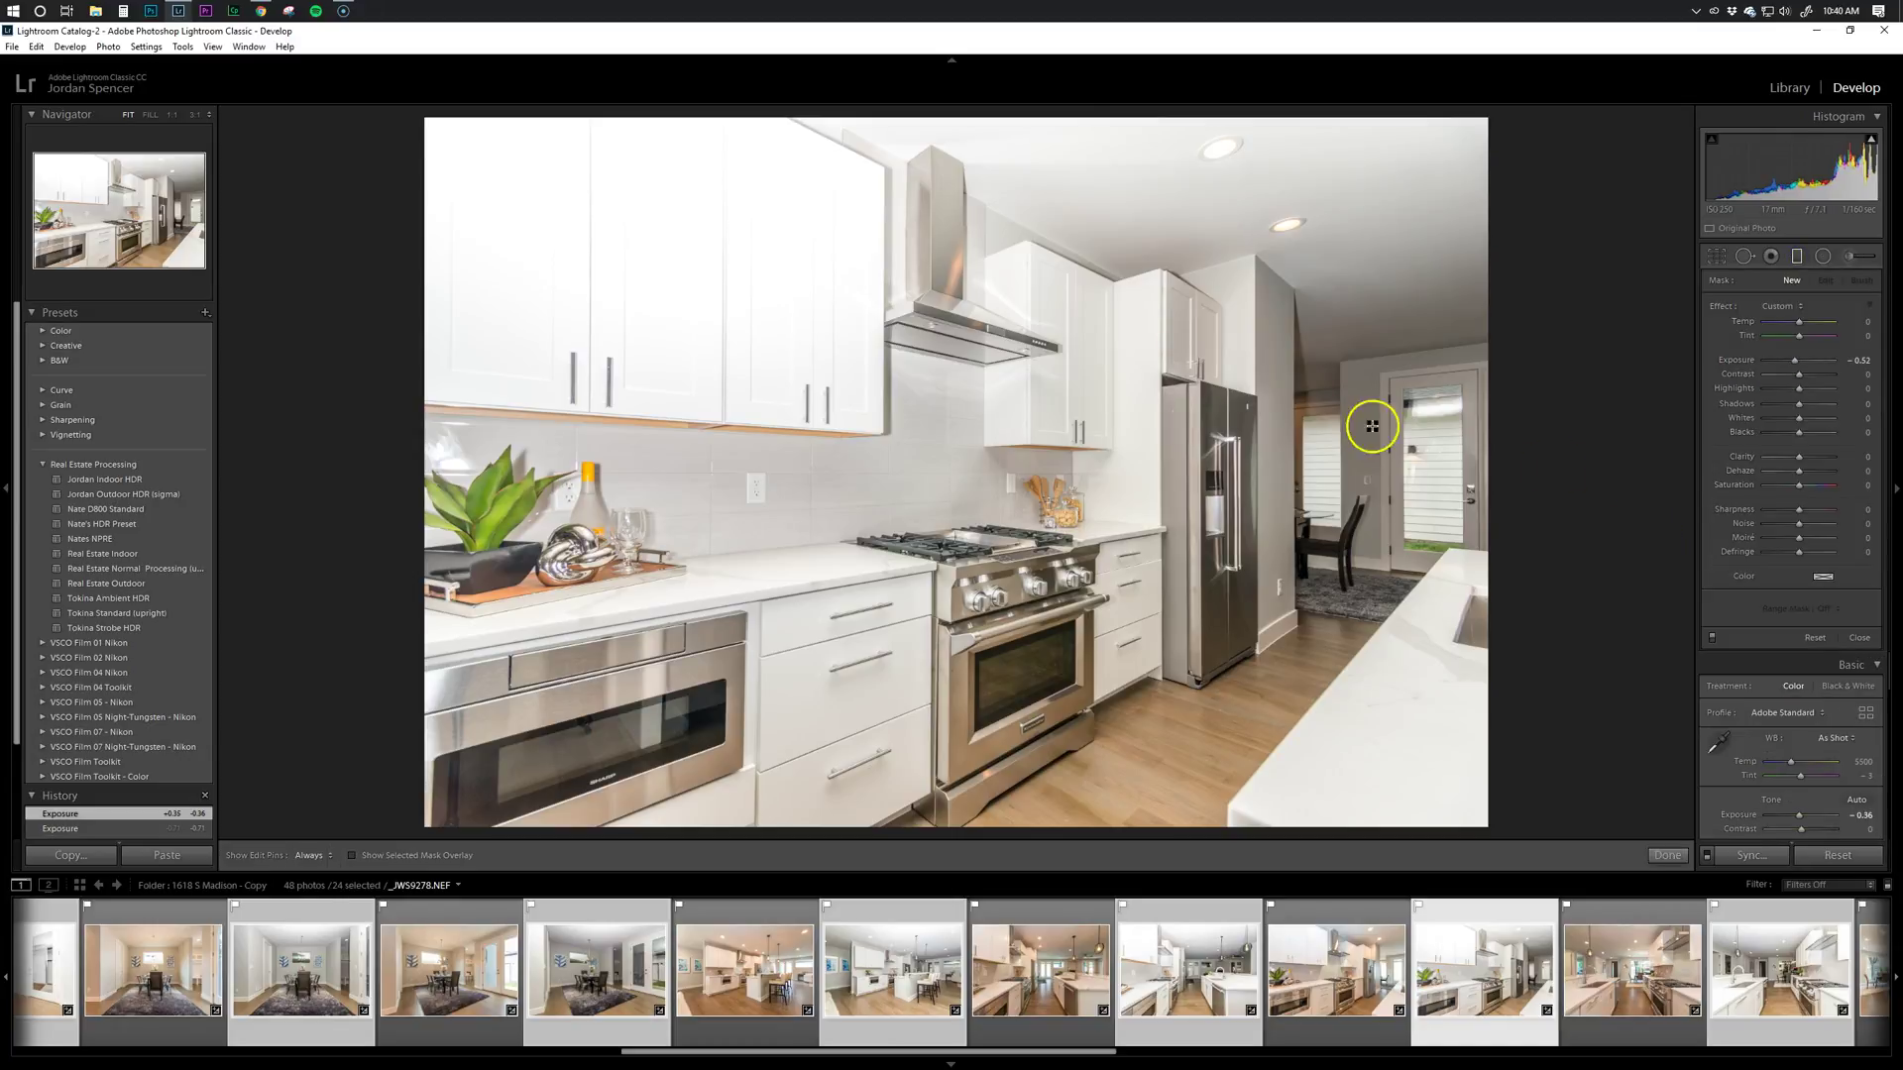
left_click_drag(357, 395, 1031, 384)
left_click_drag(1794, 361, 1789, 367)
left_click_drag(1031, 527, 1245, 531)
left_click(1667, 855)
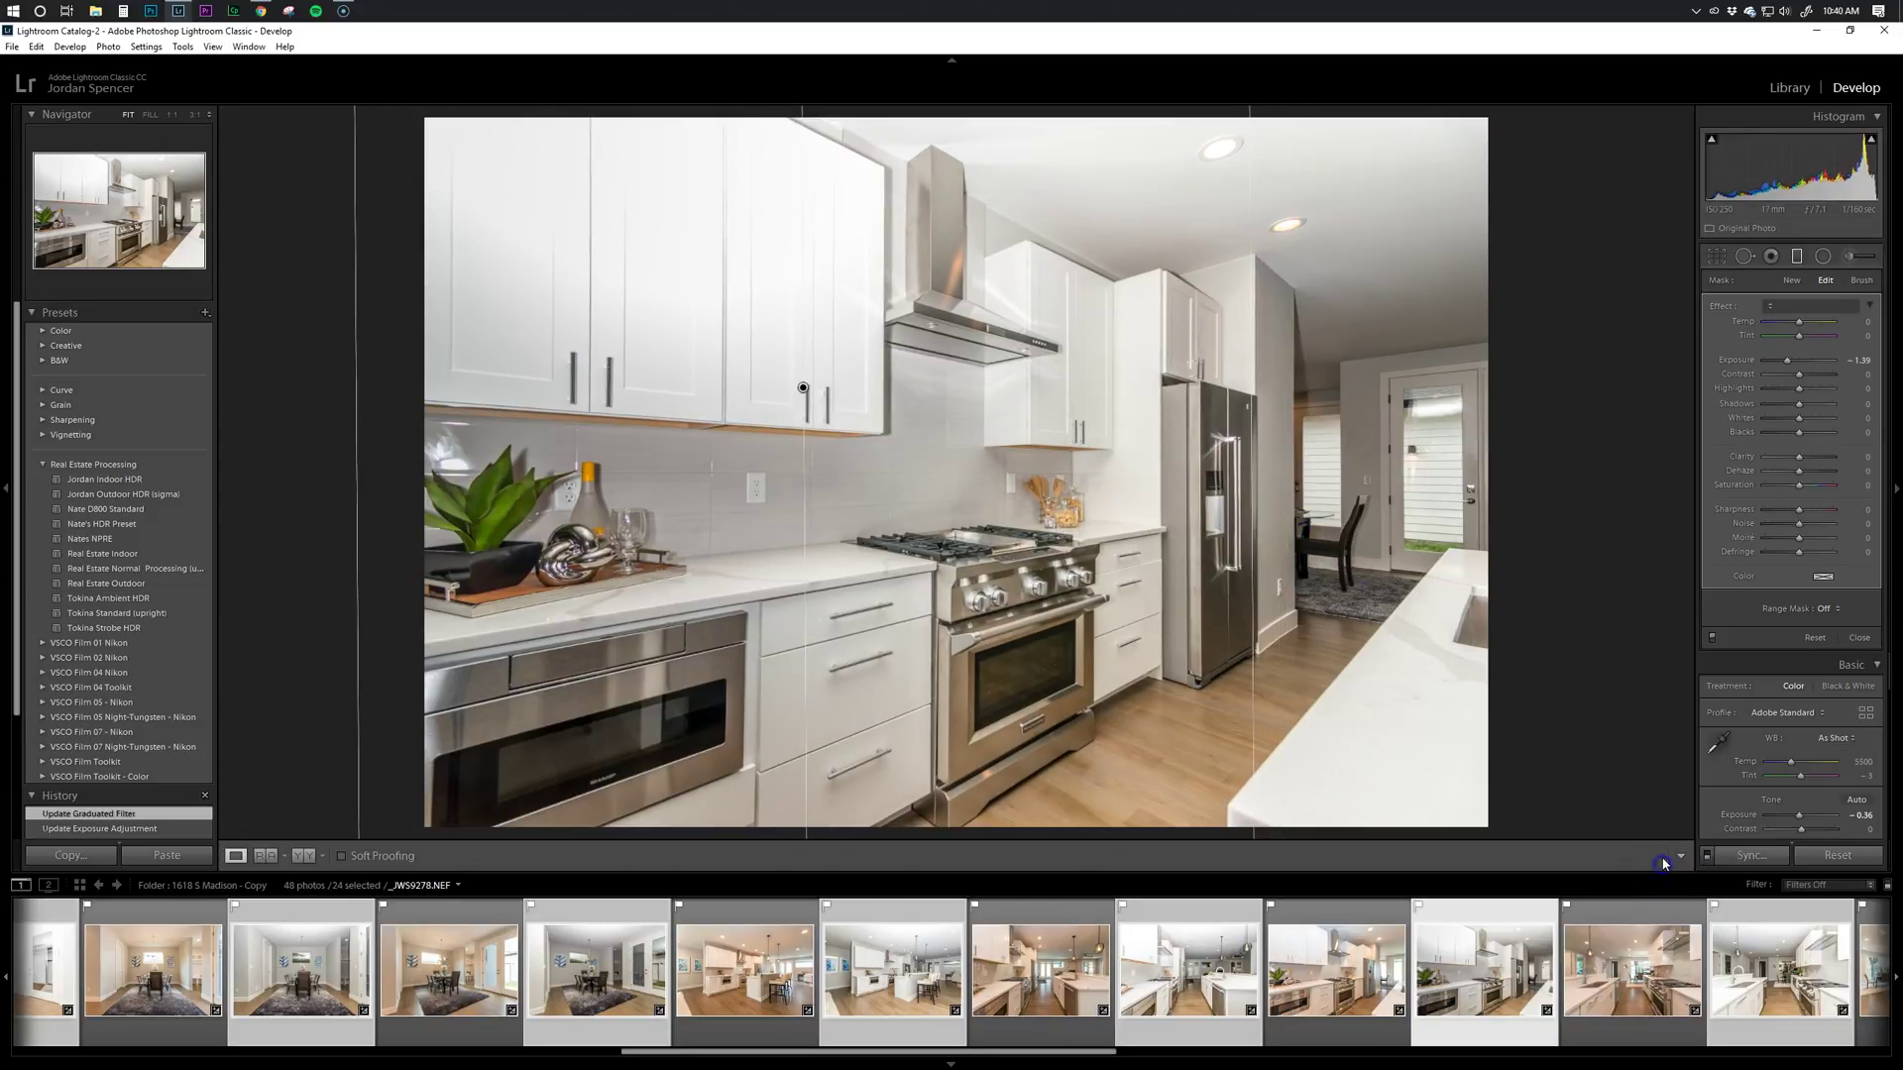
Add a second graduated filter from the photo's right edge past the refrigerator to the range, and raise its exposure
left_click(1797, 256)
left_click_drag(1550, 531, 919, 540)
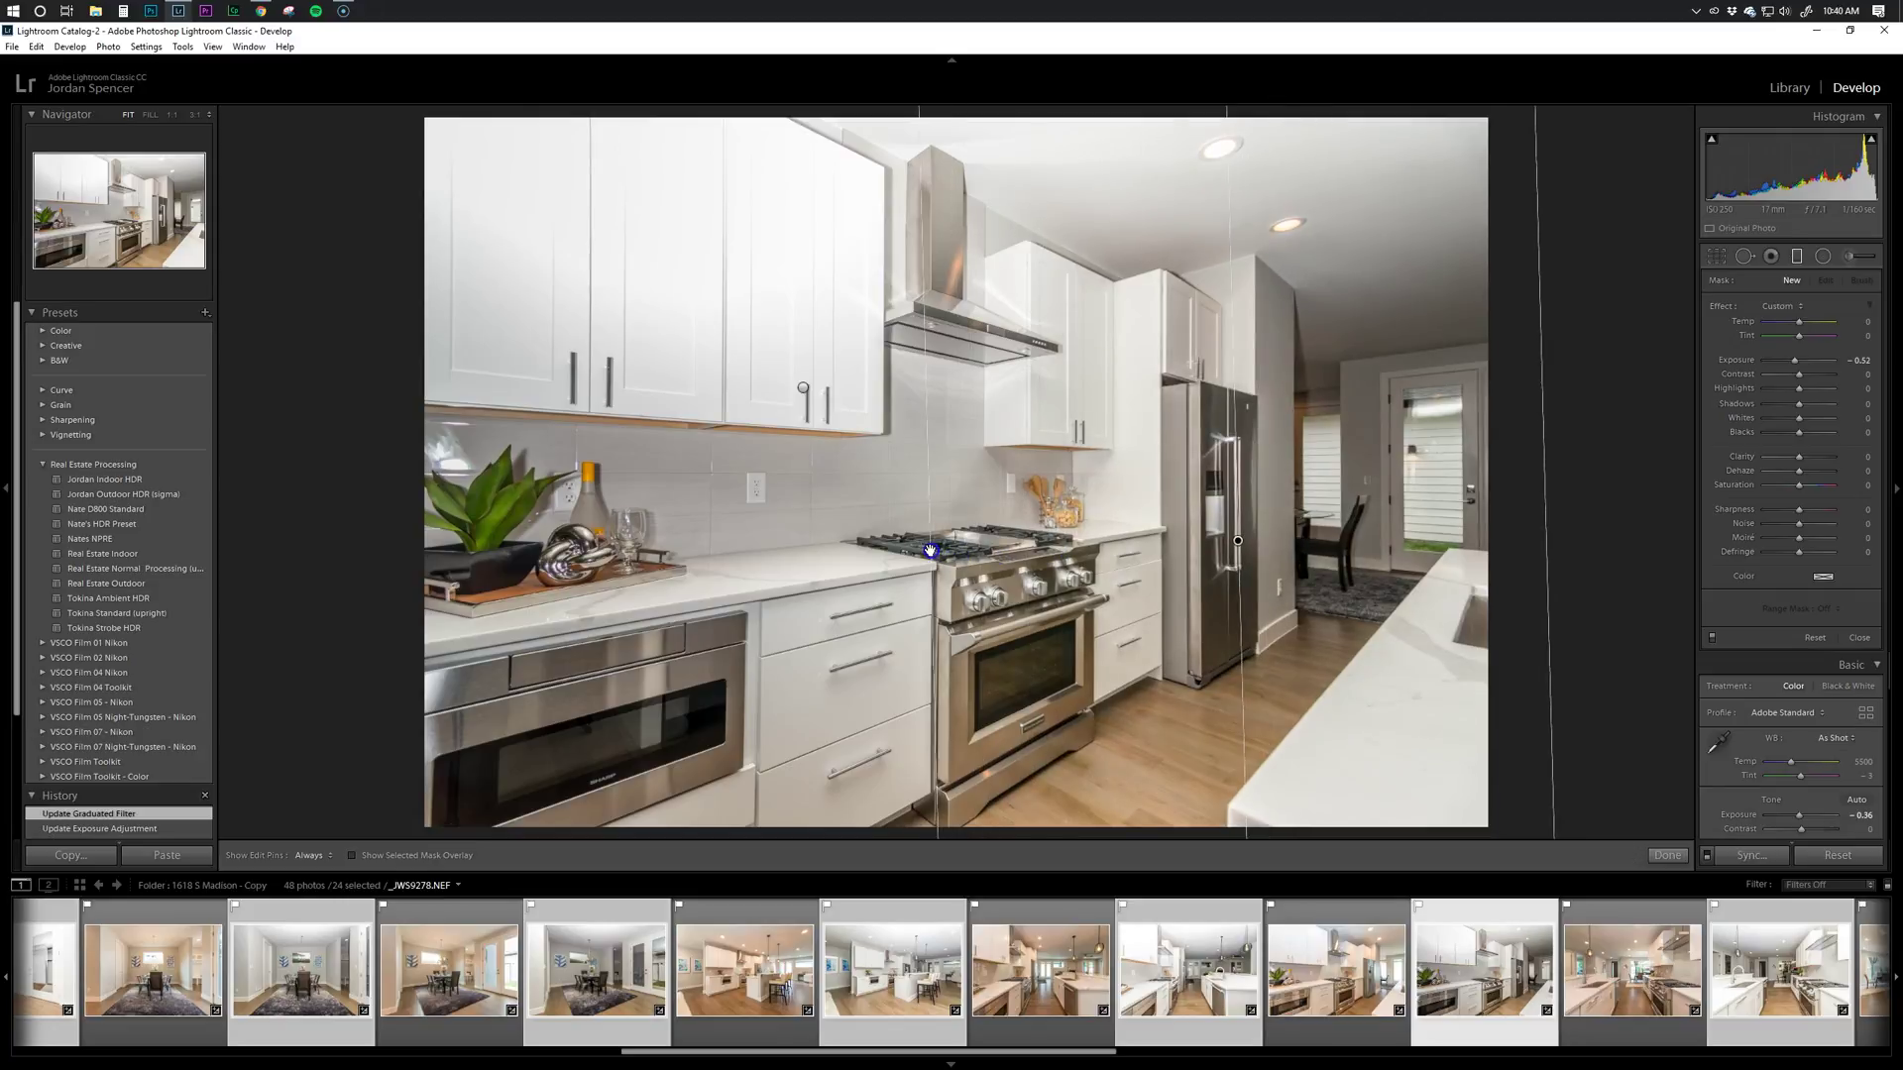
left_click(1794, 325)
left_click_drag(1794, 359, 1803, 369)
left_click_drag(929, 556, 883, 545)
left_click(1661, 855)
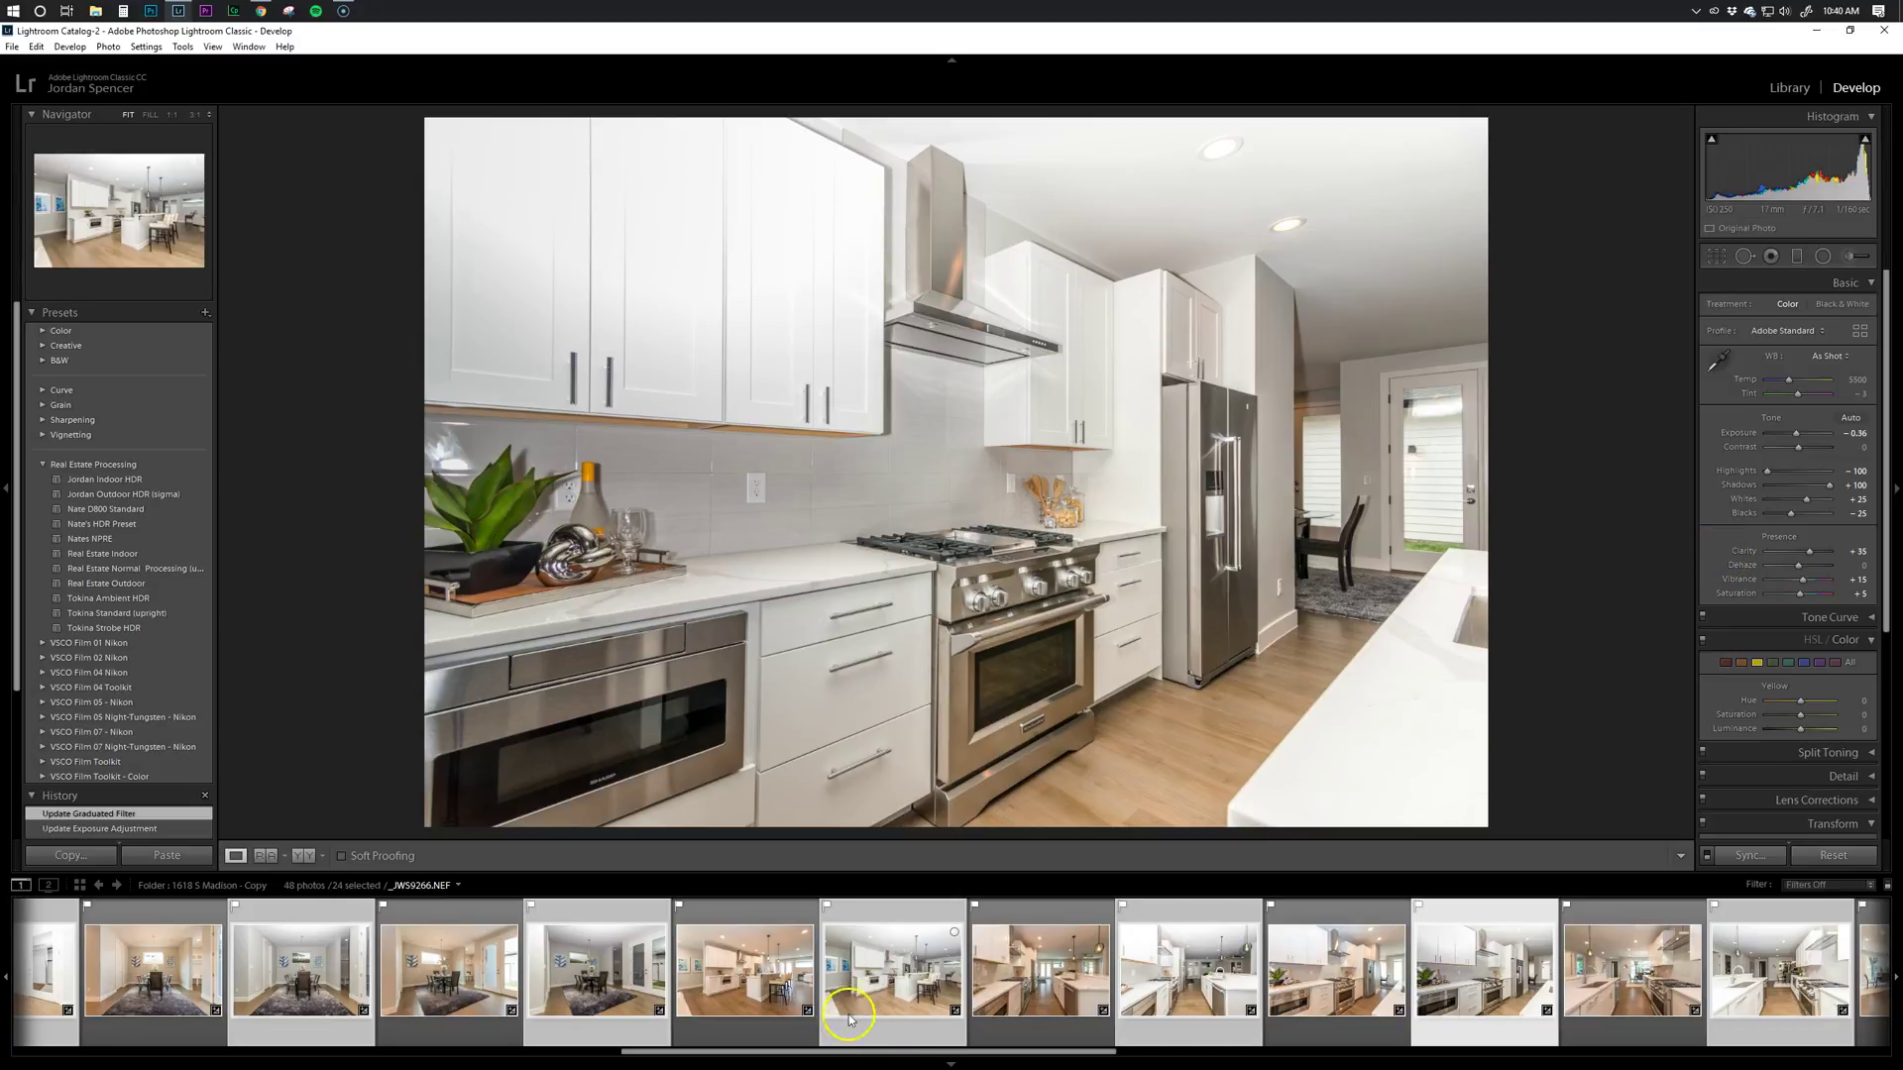
Lower the exposure to -0.36 on the flash bathroom photo with the double vanity and freestanding tub
scroll(942, 988, "down", 3)
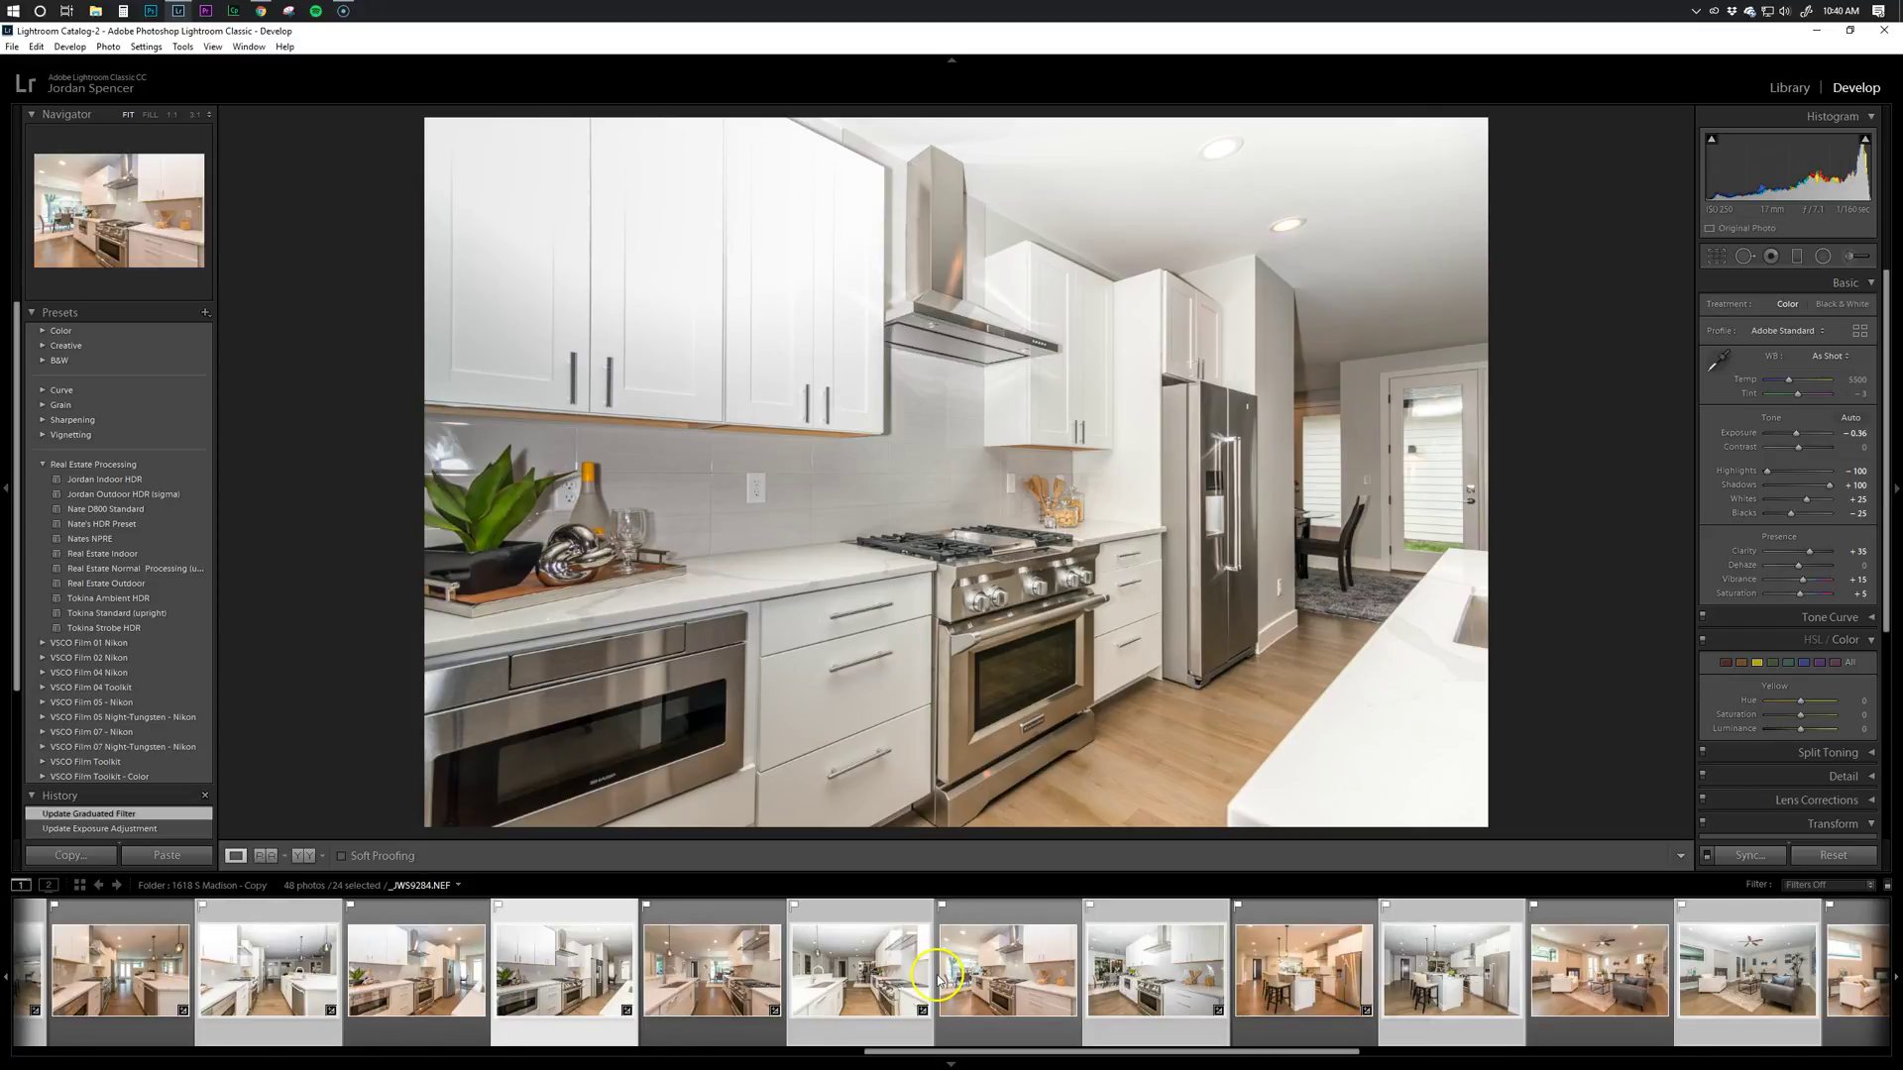
scroll(937, 981, "down", 3)
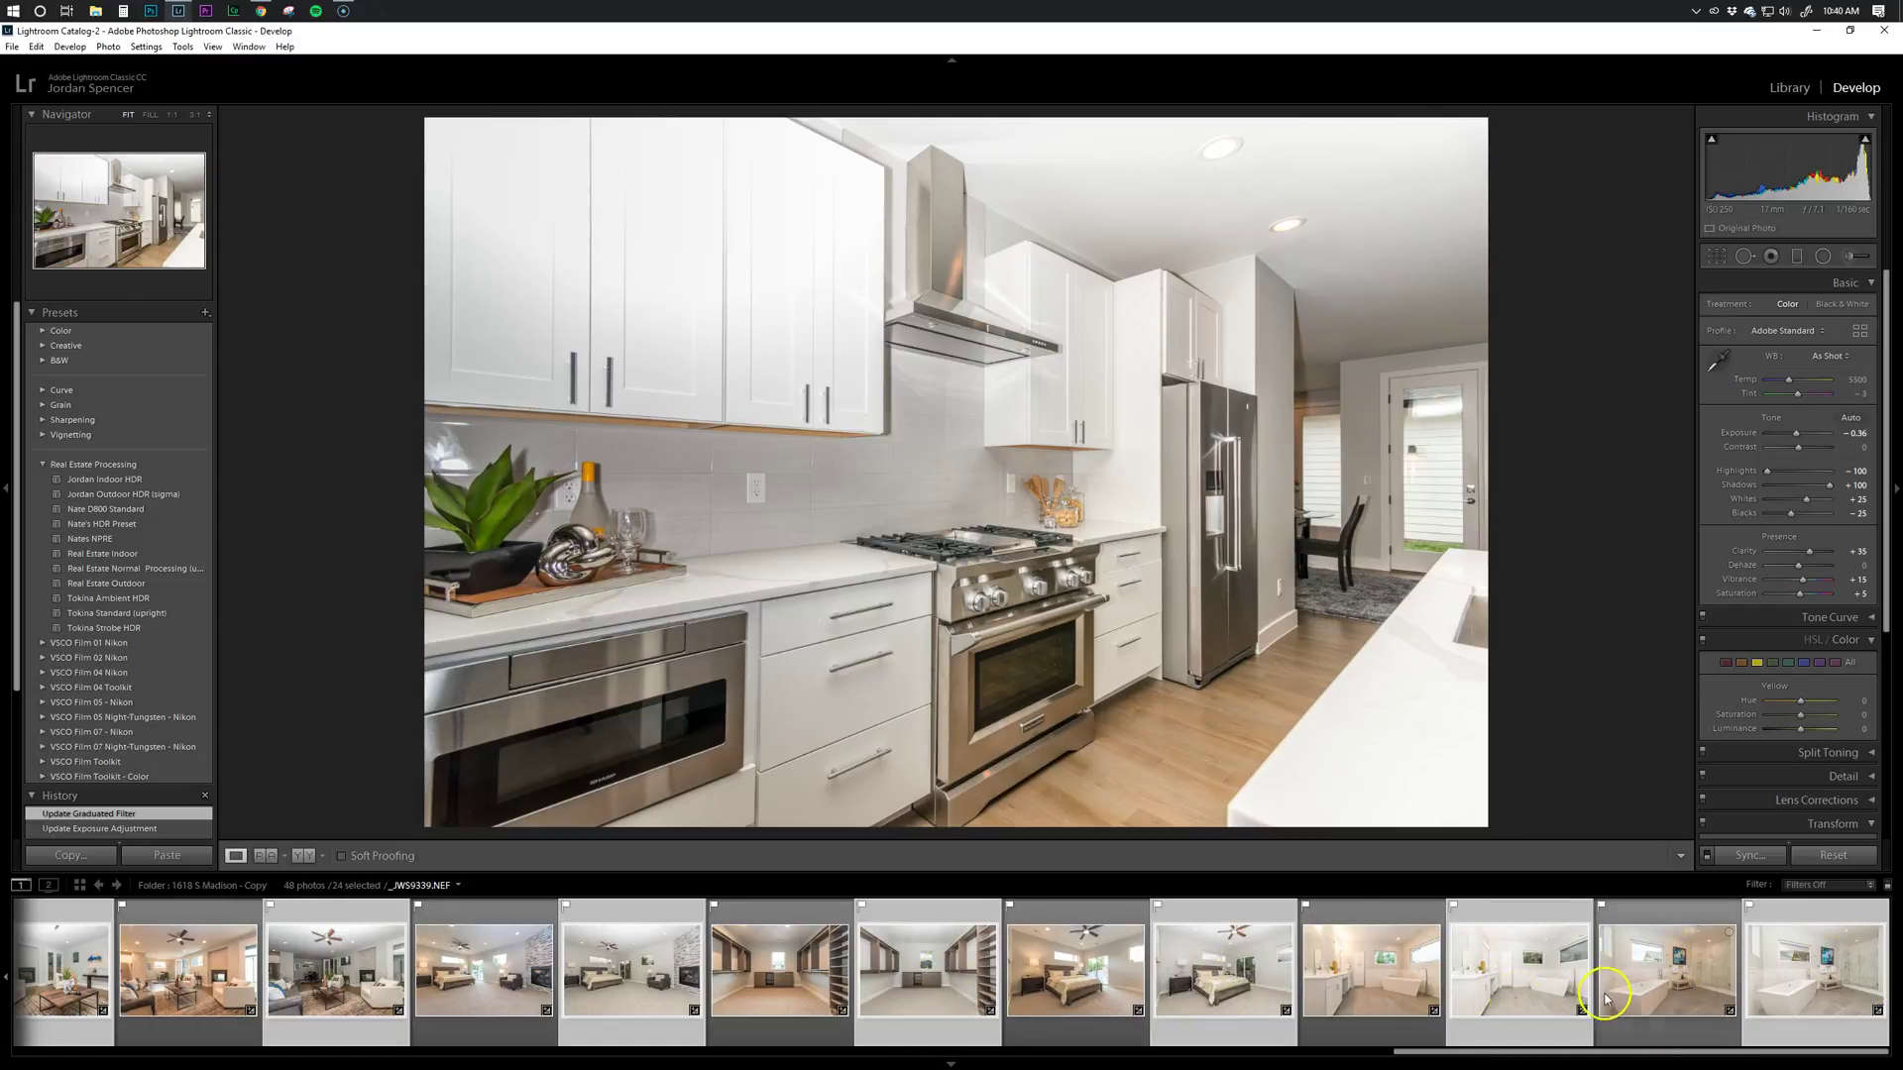
left_click(1520, 984)
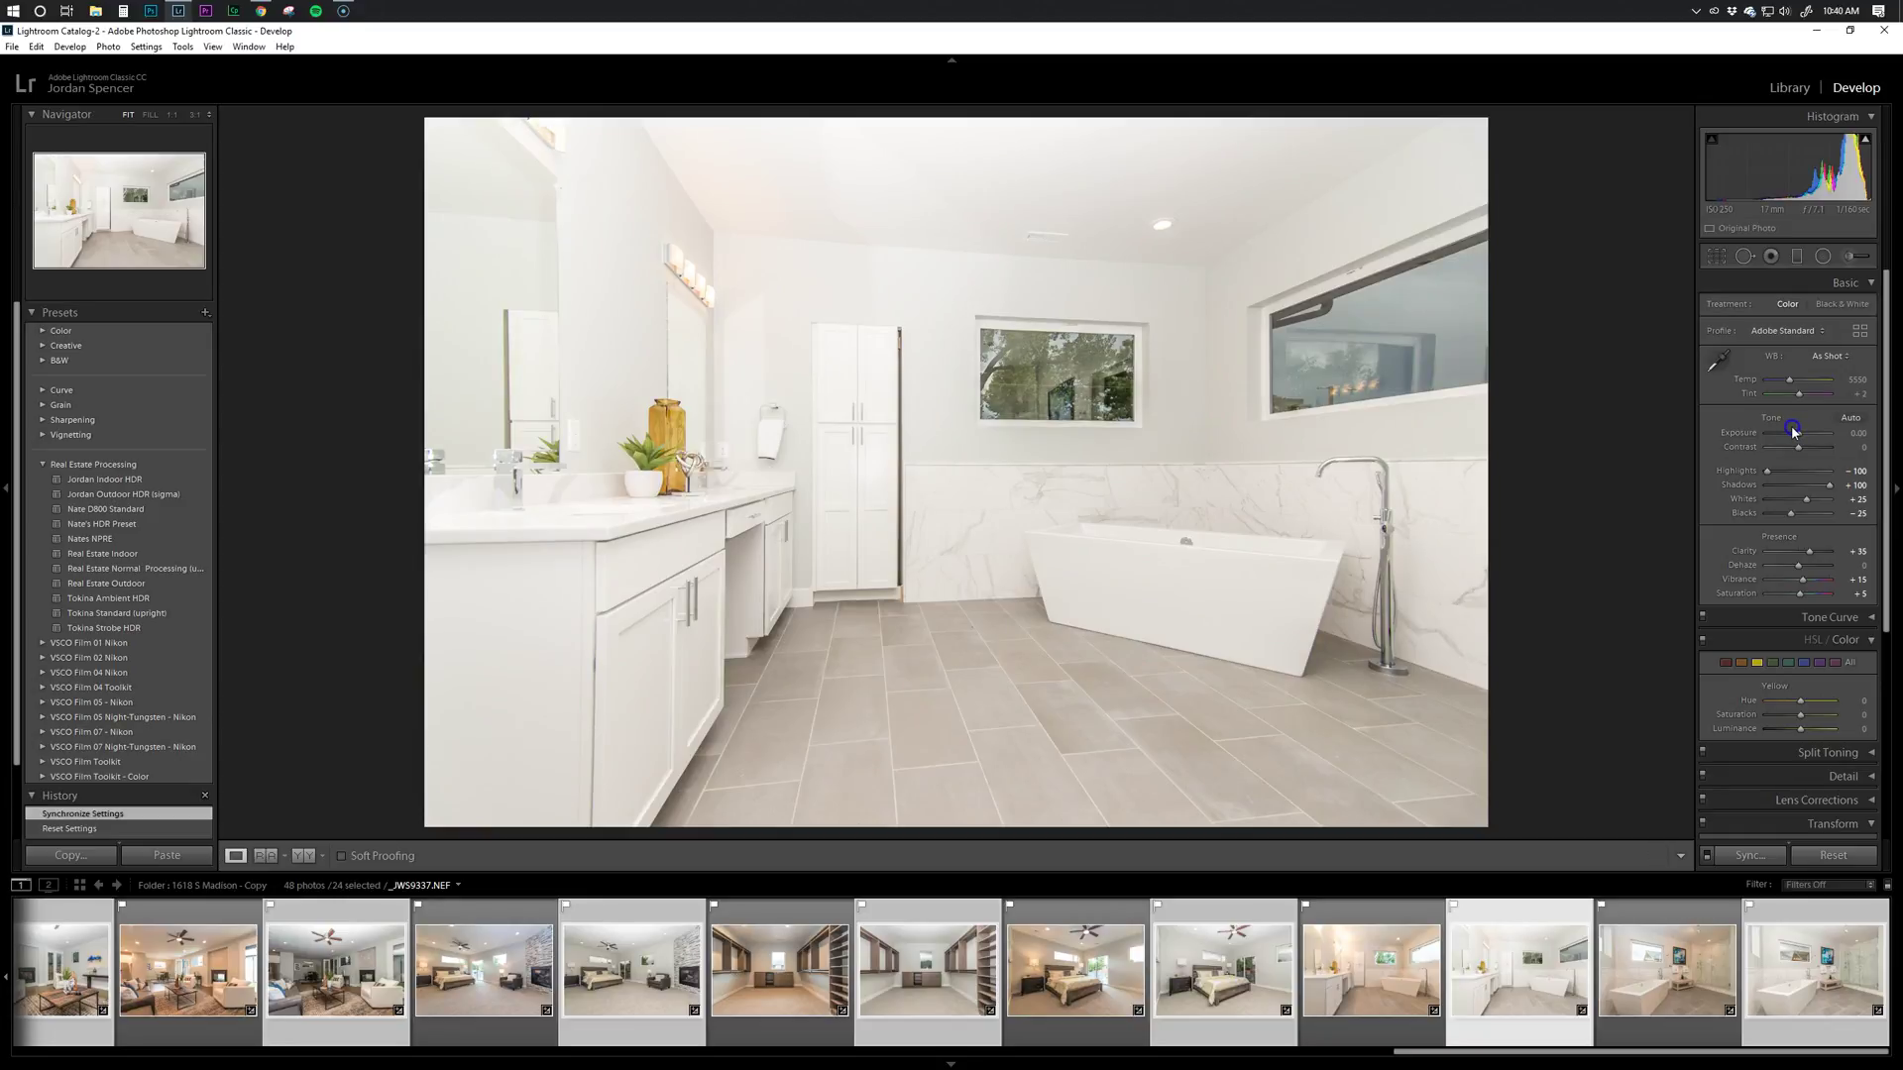
left_click_drag(1792, 431, 1796, 433)
Select all photos in the filmstrip and open the export settings for them
scroll(695, 1012, "up", 3)
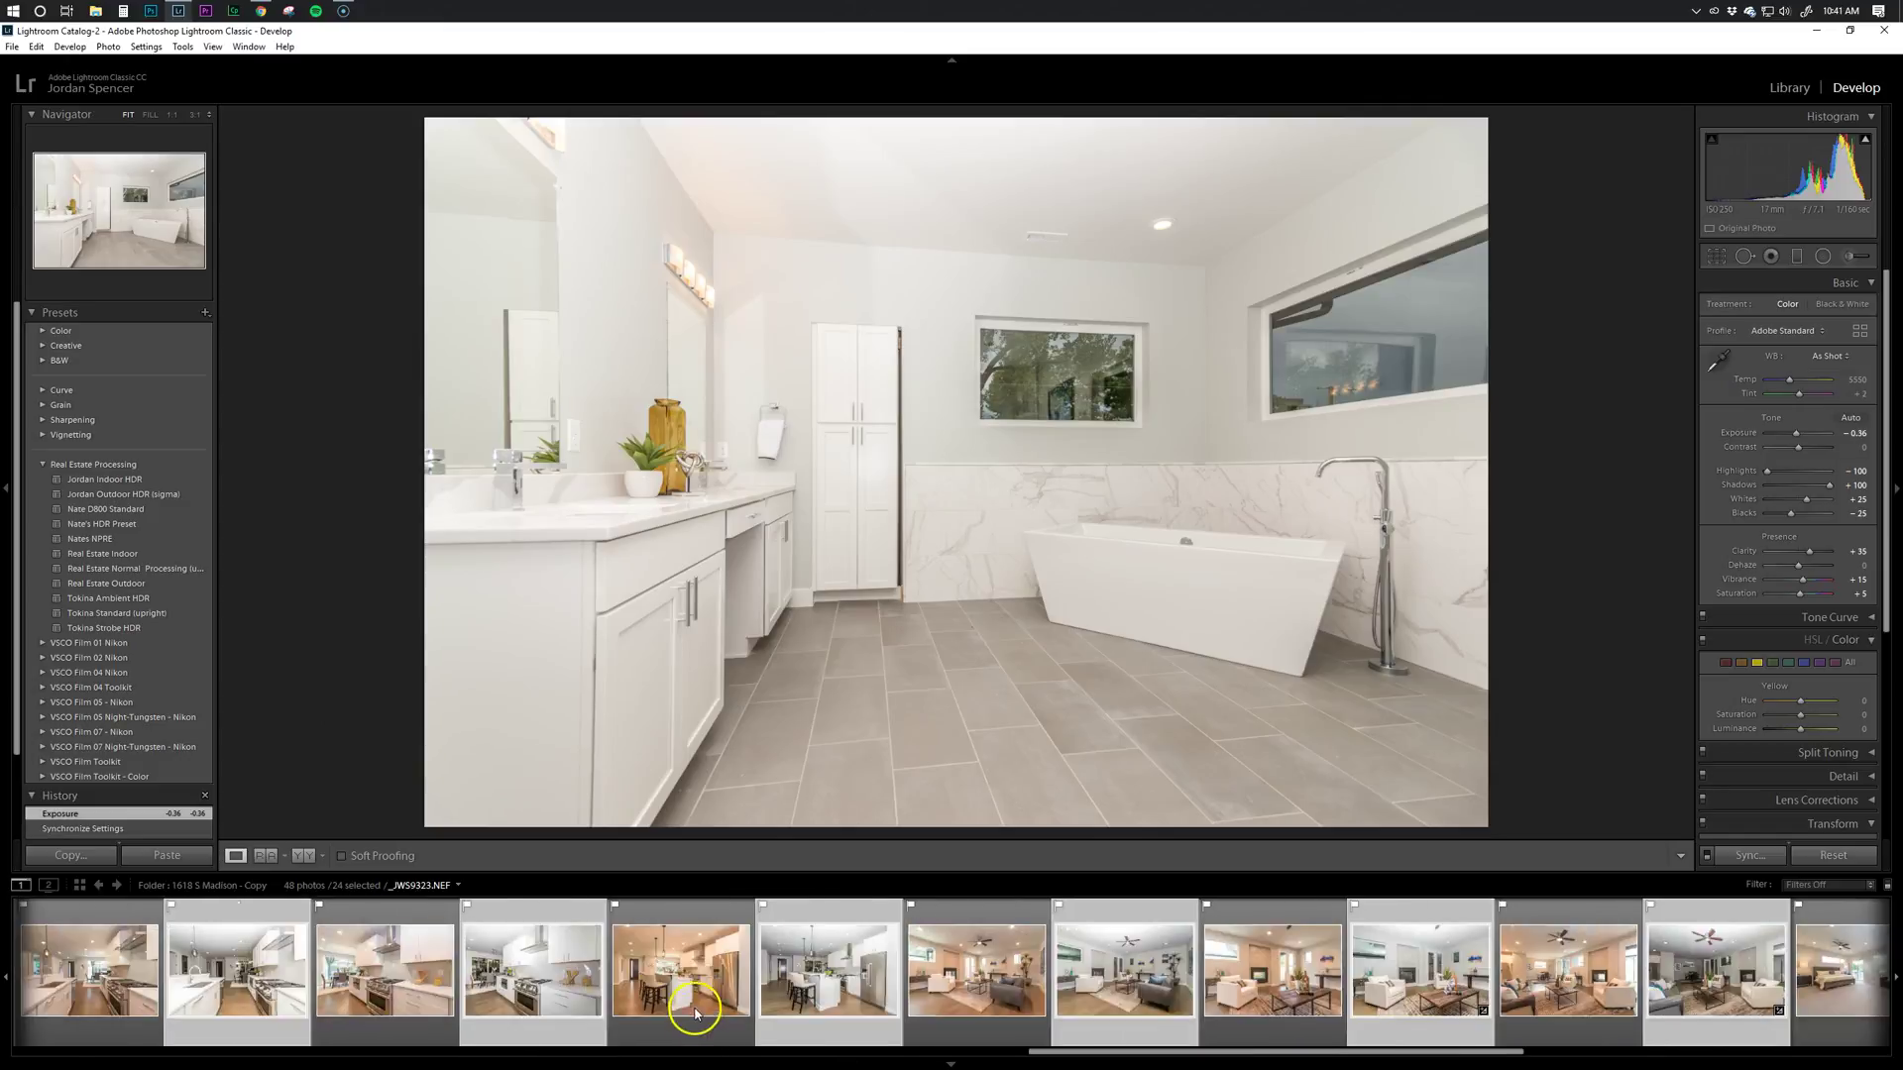
scroll(694, 1012, "up", 5)
left_click(38, 46)
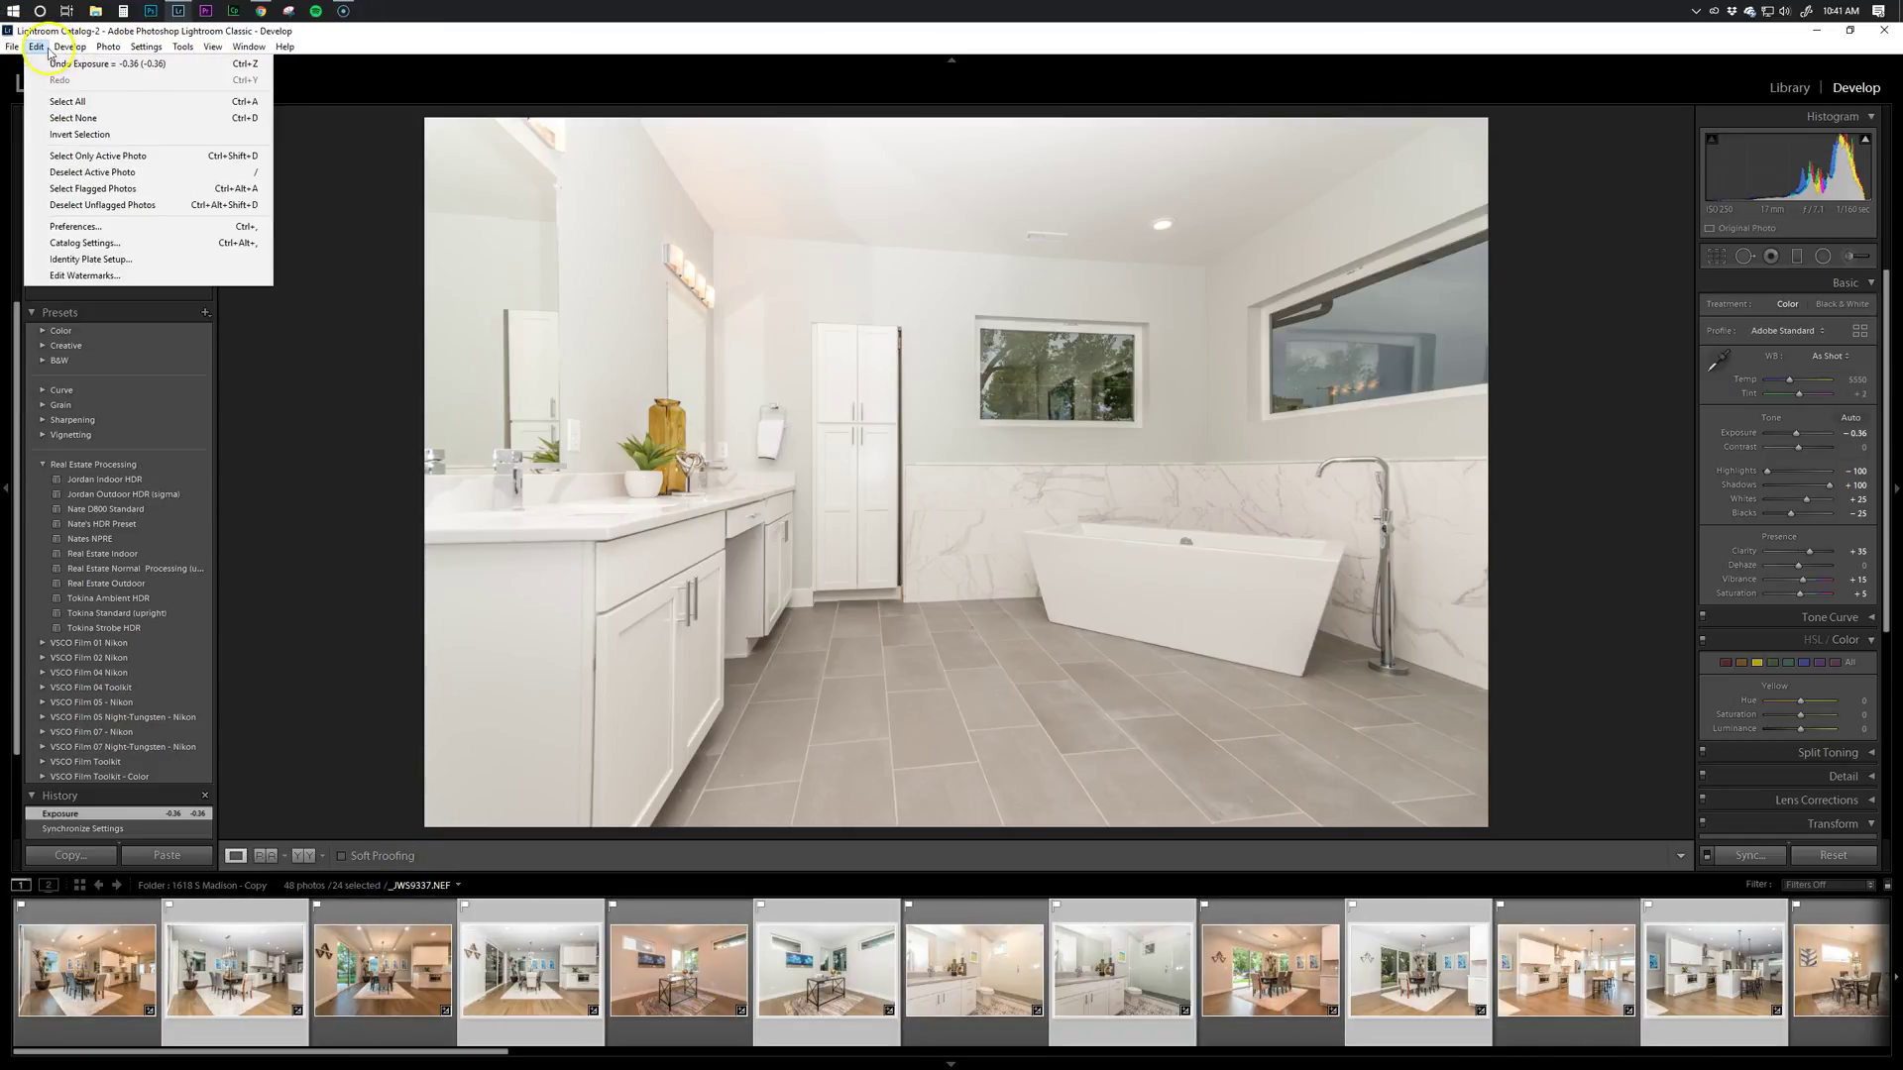
left_click(54, 102)
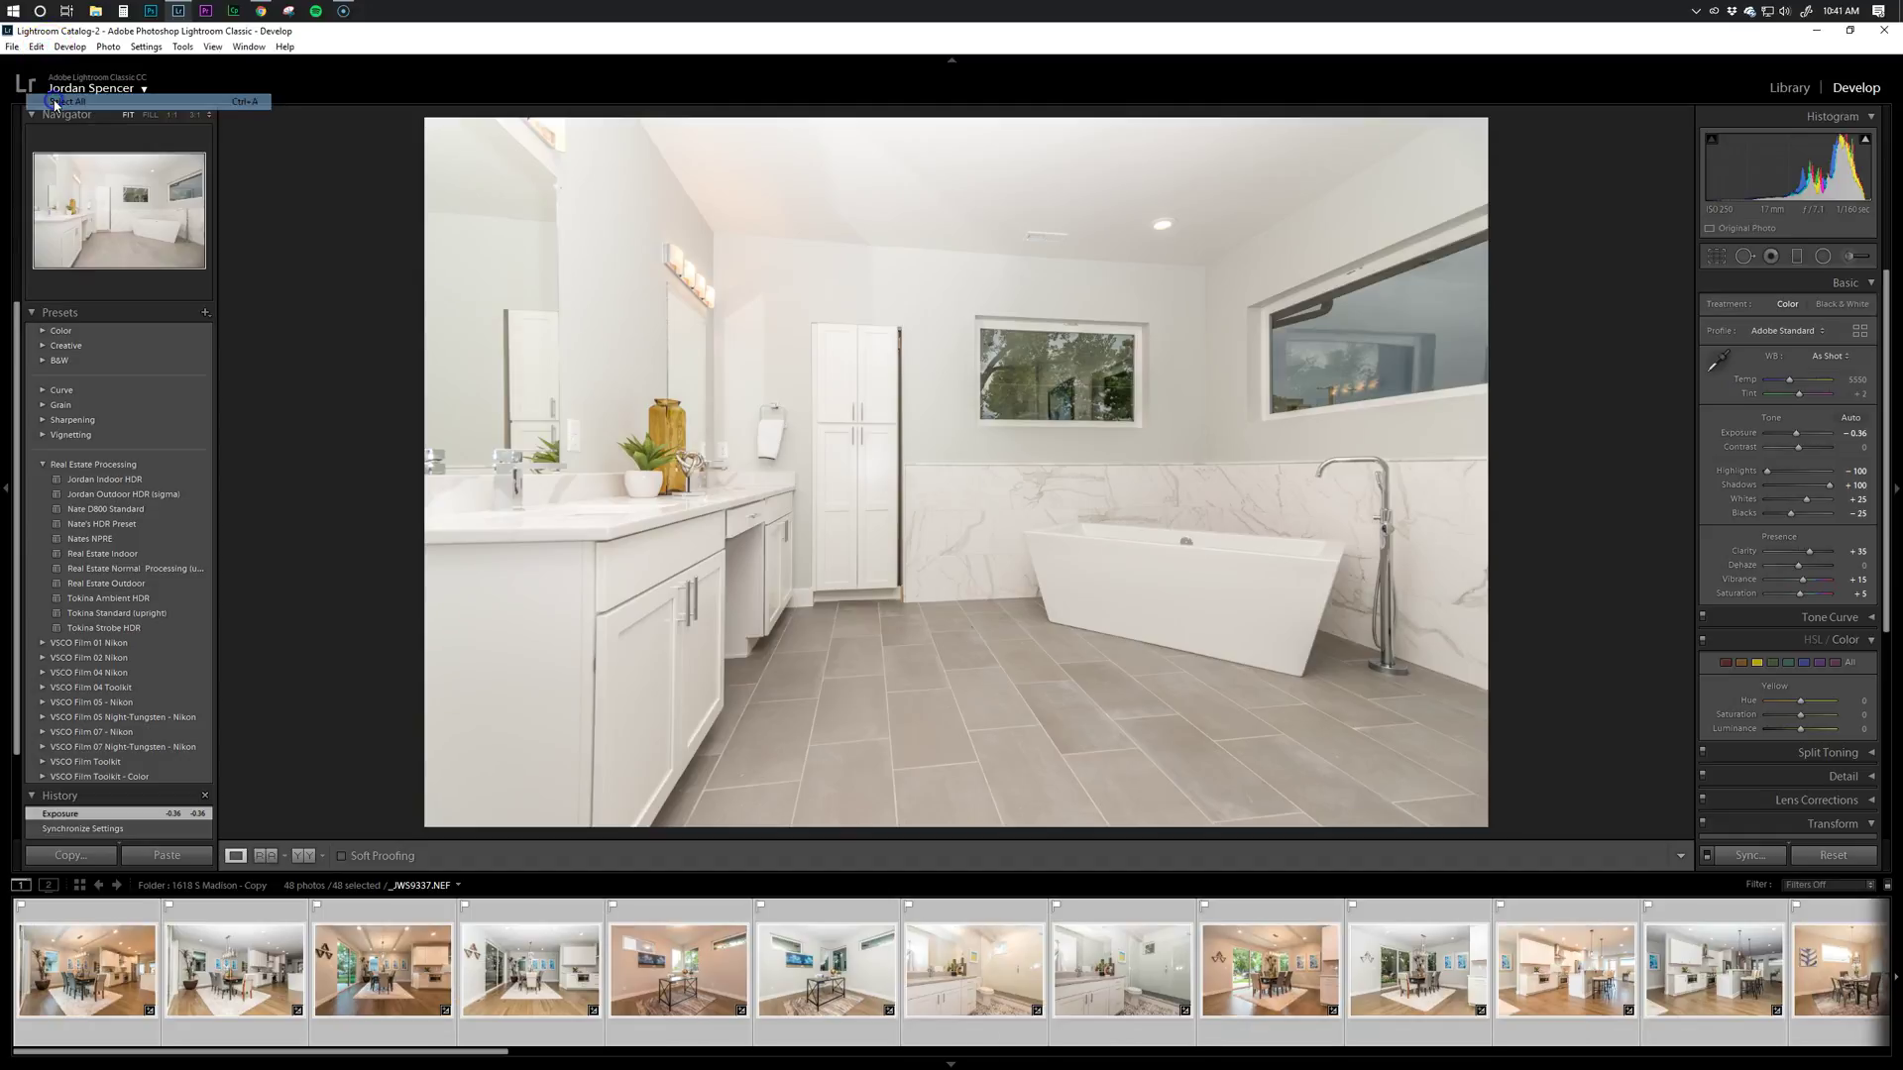
left_click(12, 47)
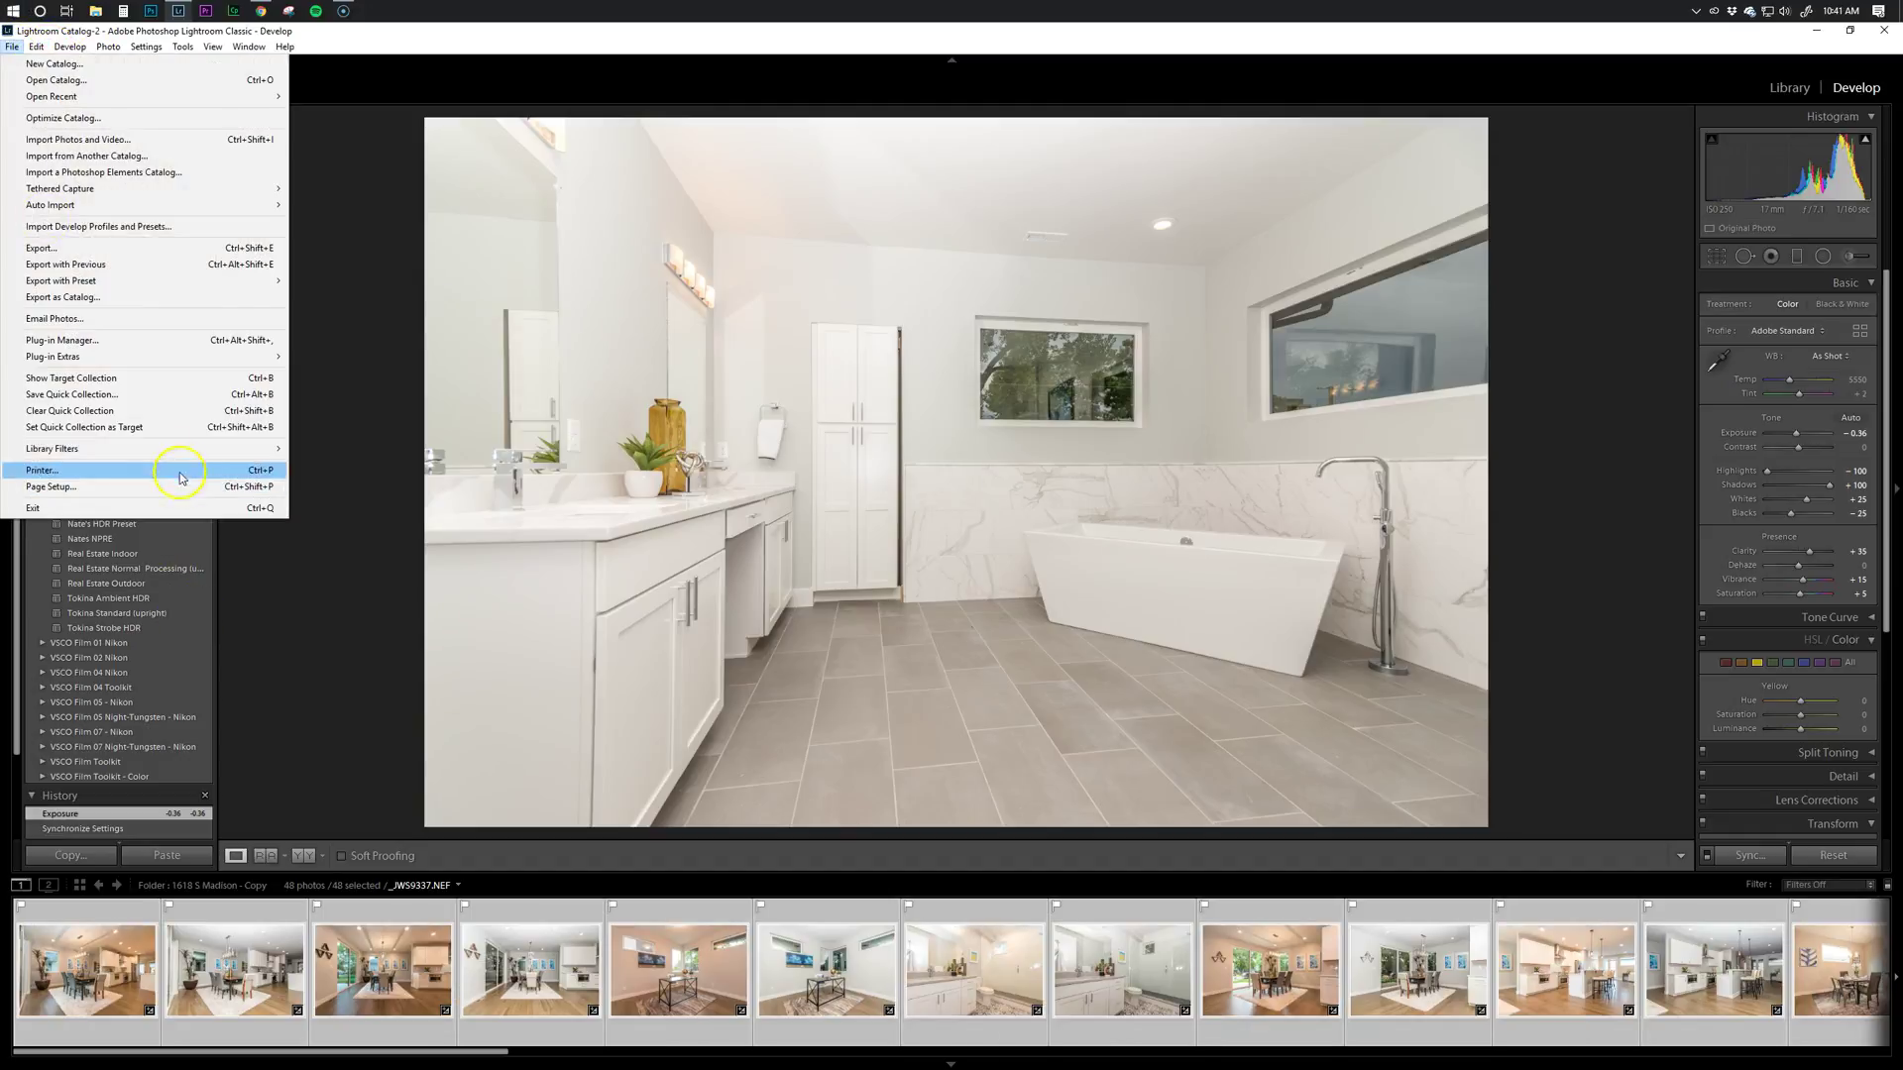
left_click(203, 250)
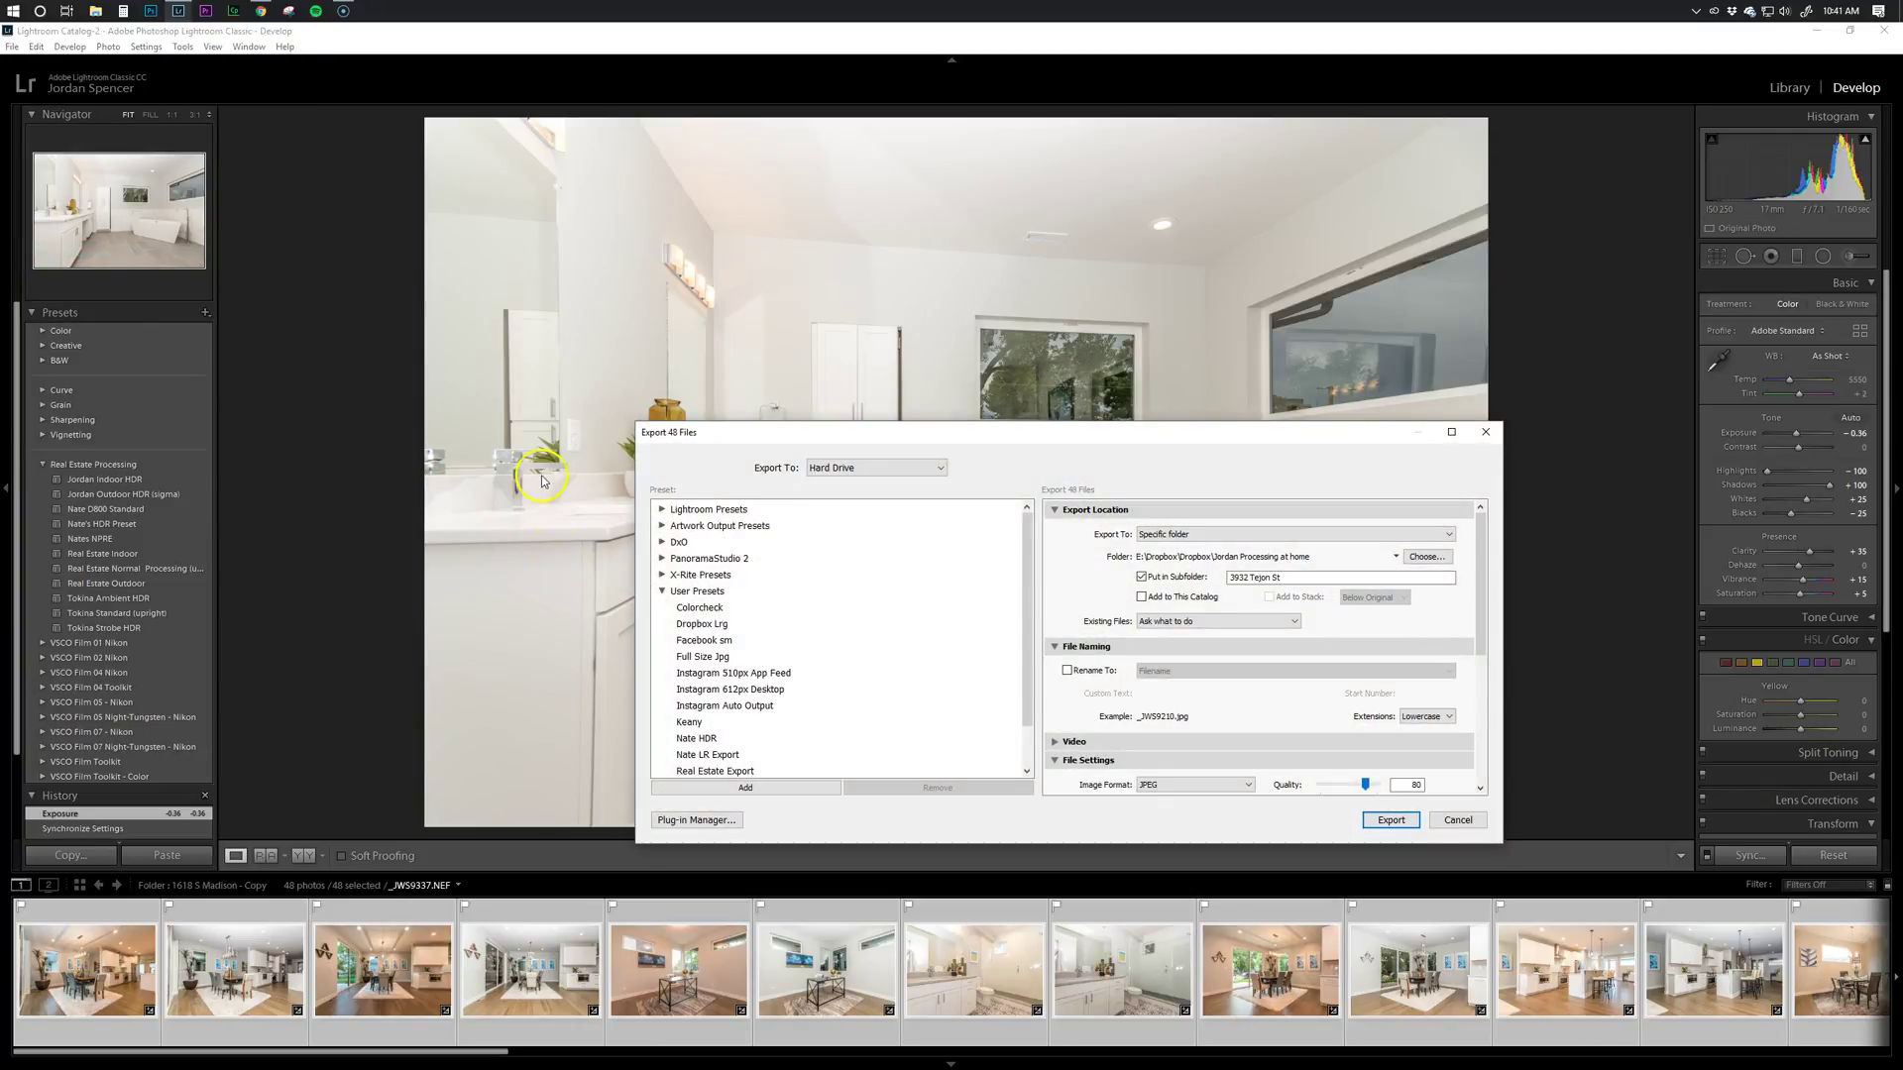
Name the export subfolder "test photo shoo" and look through the user export presets
left_click(1333, 578)
left_click_drag(1332, 579, 1114, 598)
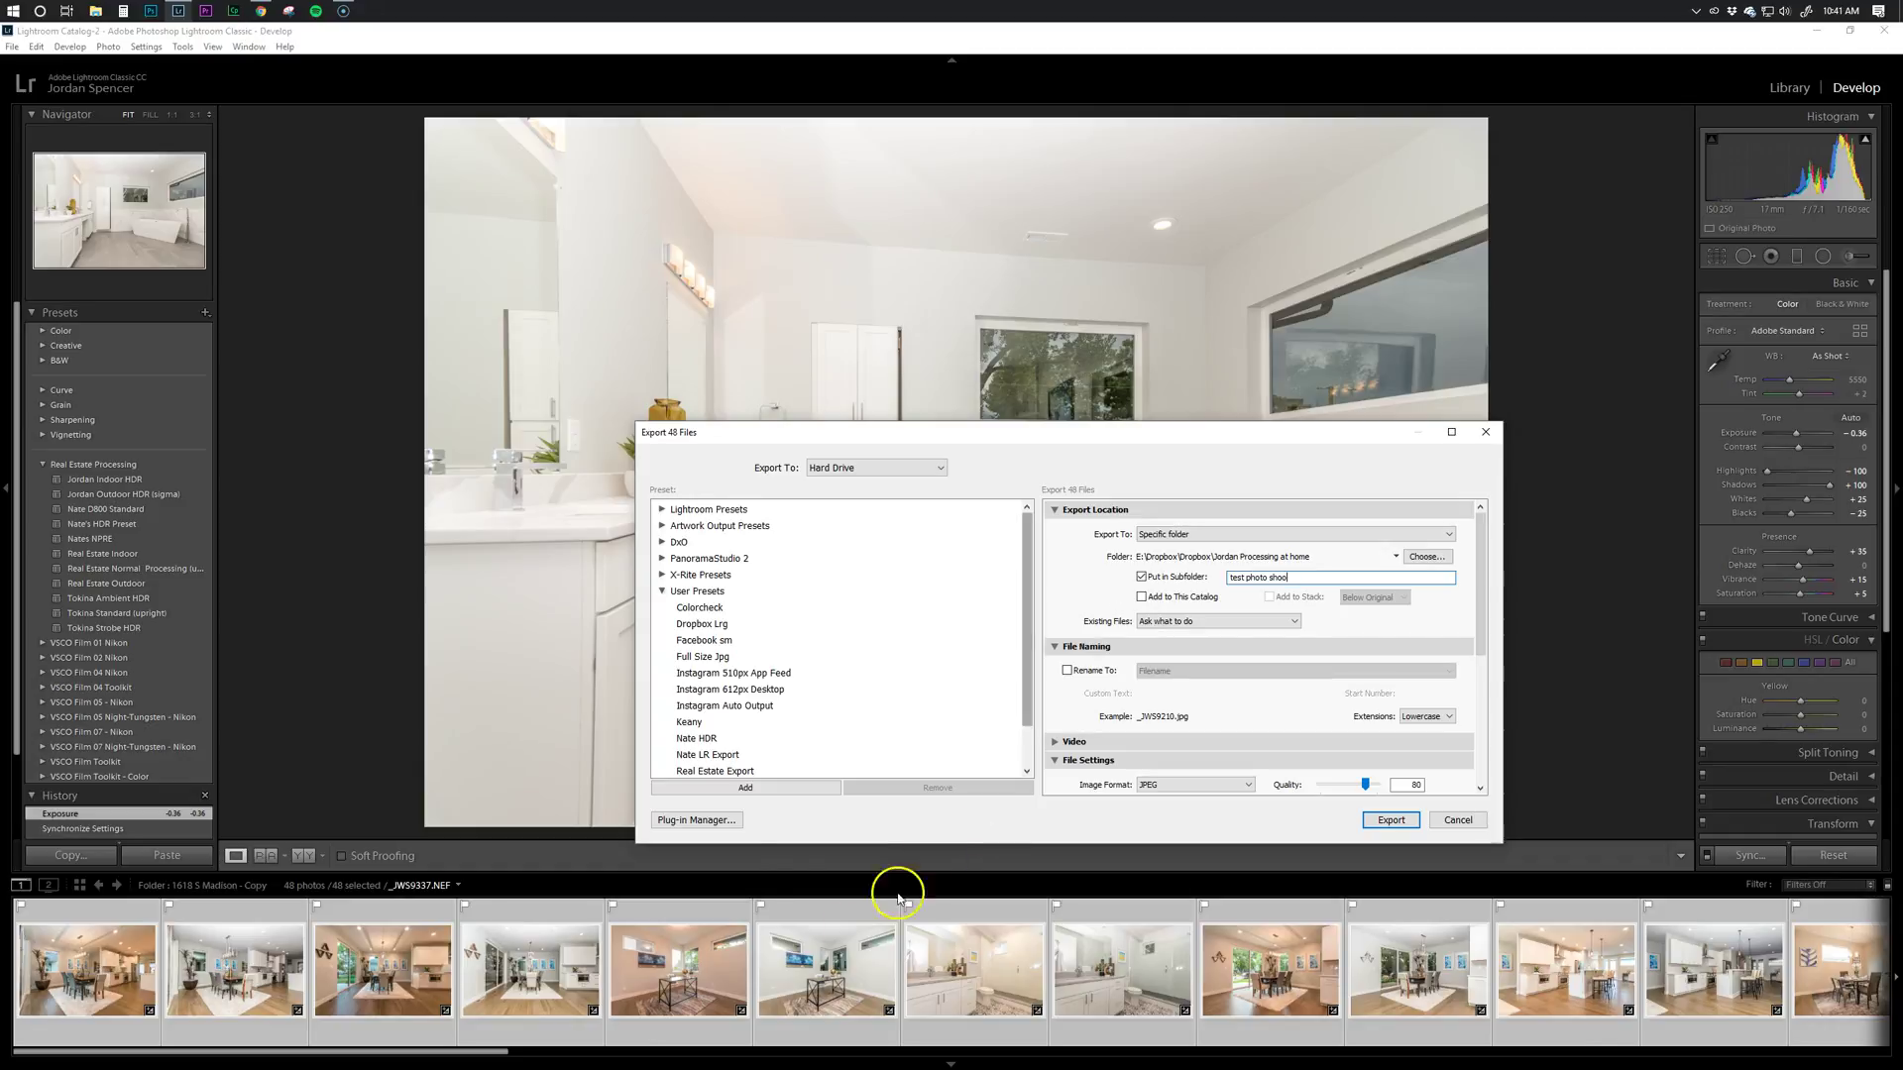
scroll(788, 694, "down", 1)
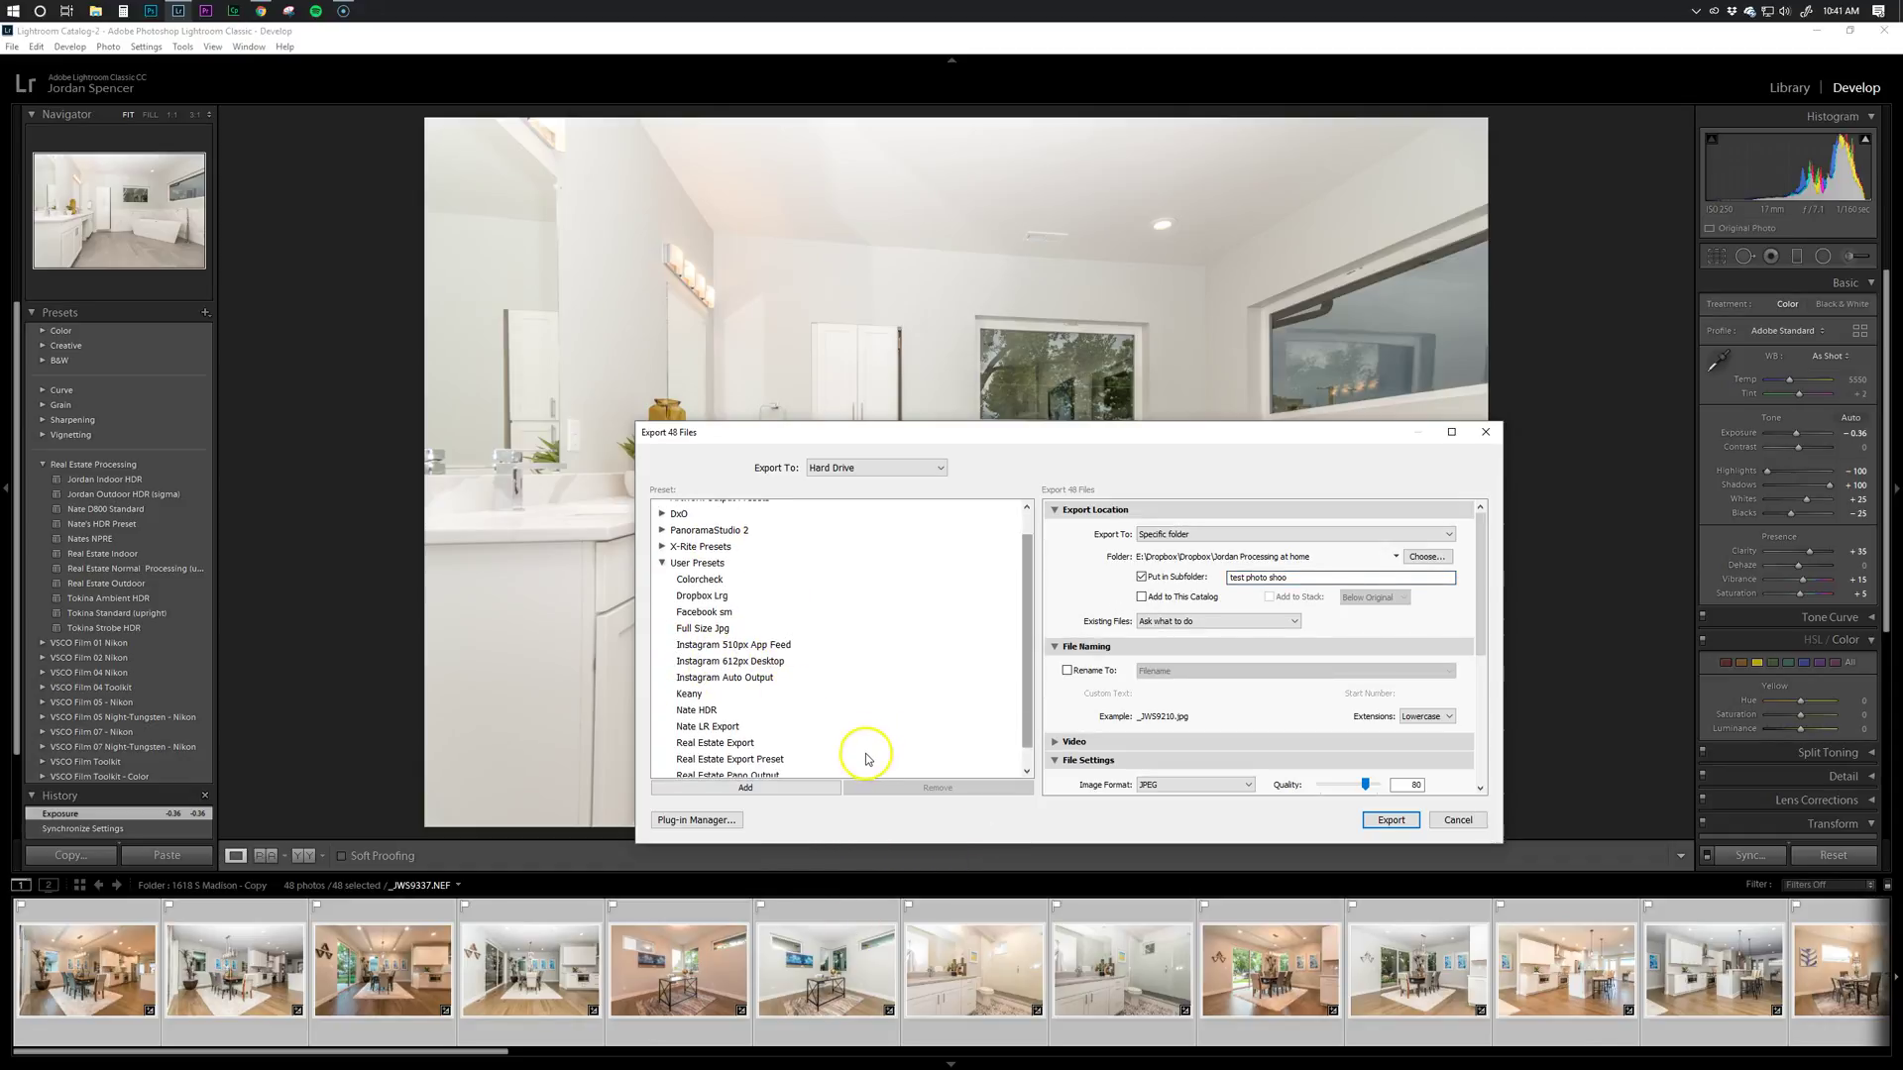
scroll(863, 751, "down", 1)
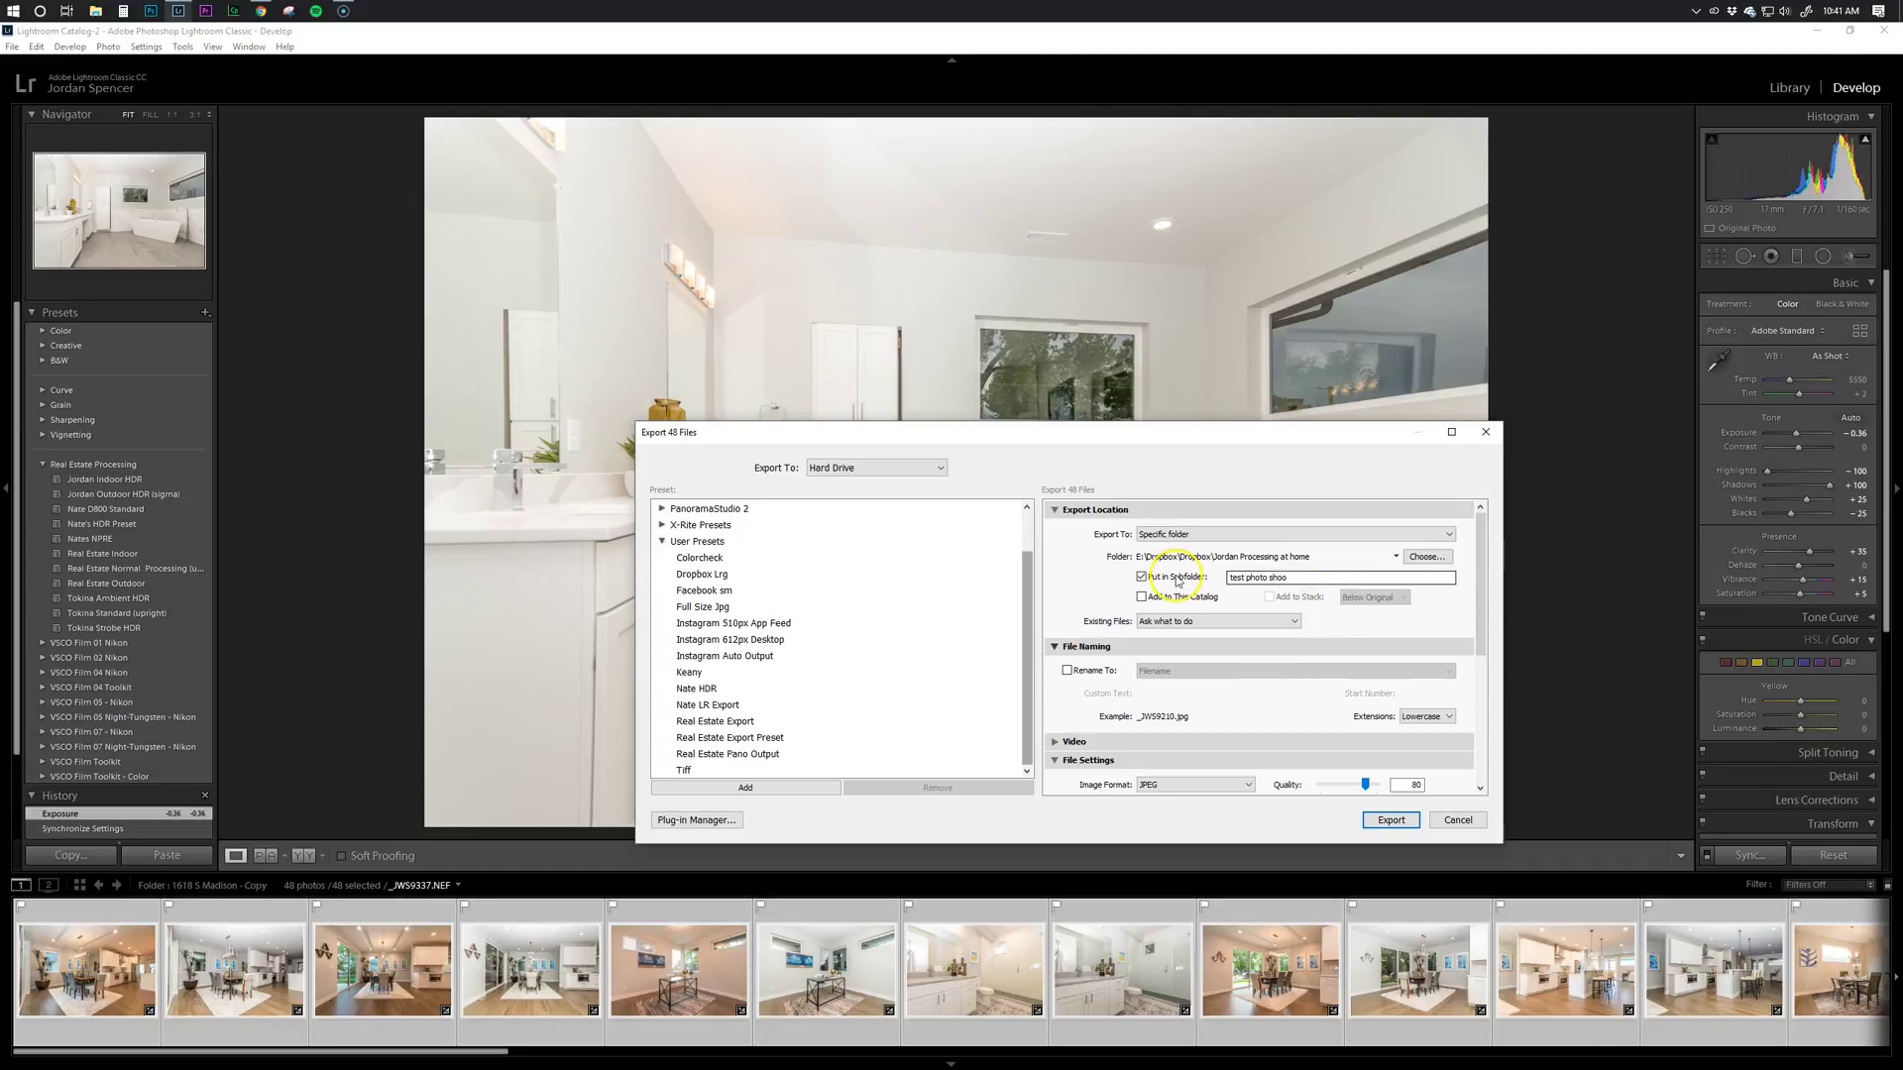
Set the image resizing to Long Edge and export all the selected photos
scroll(1232, 587, "down", 5)
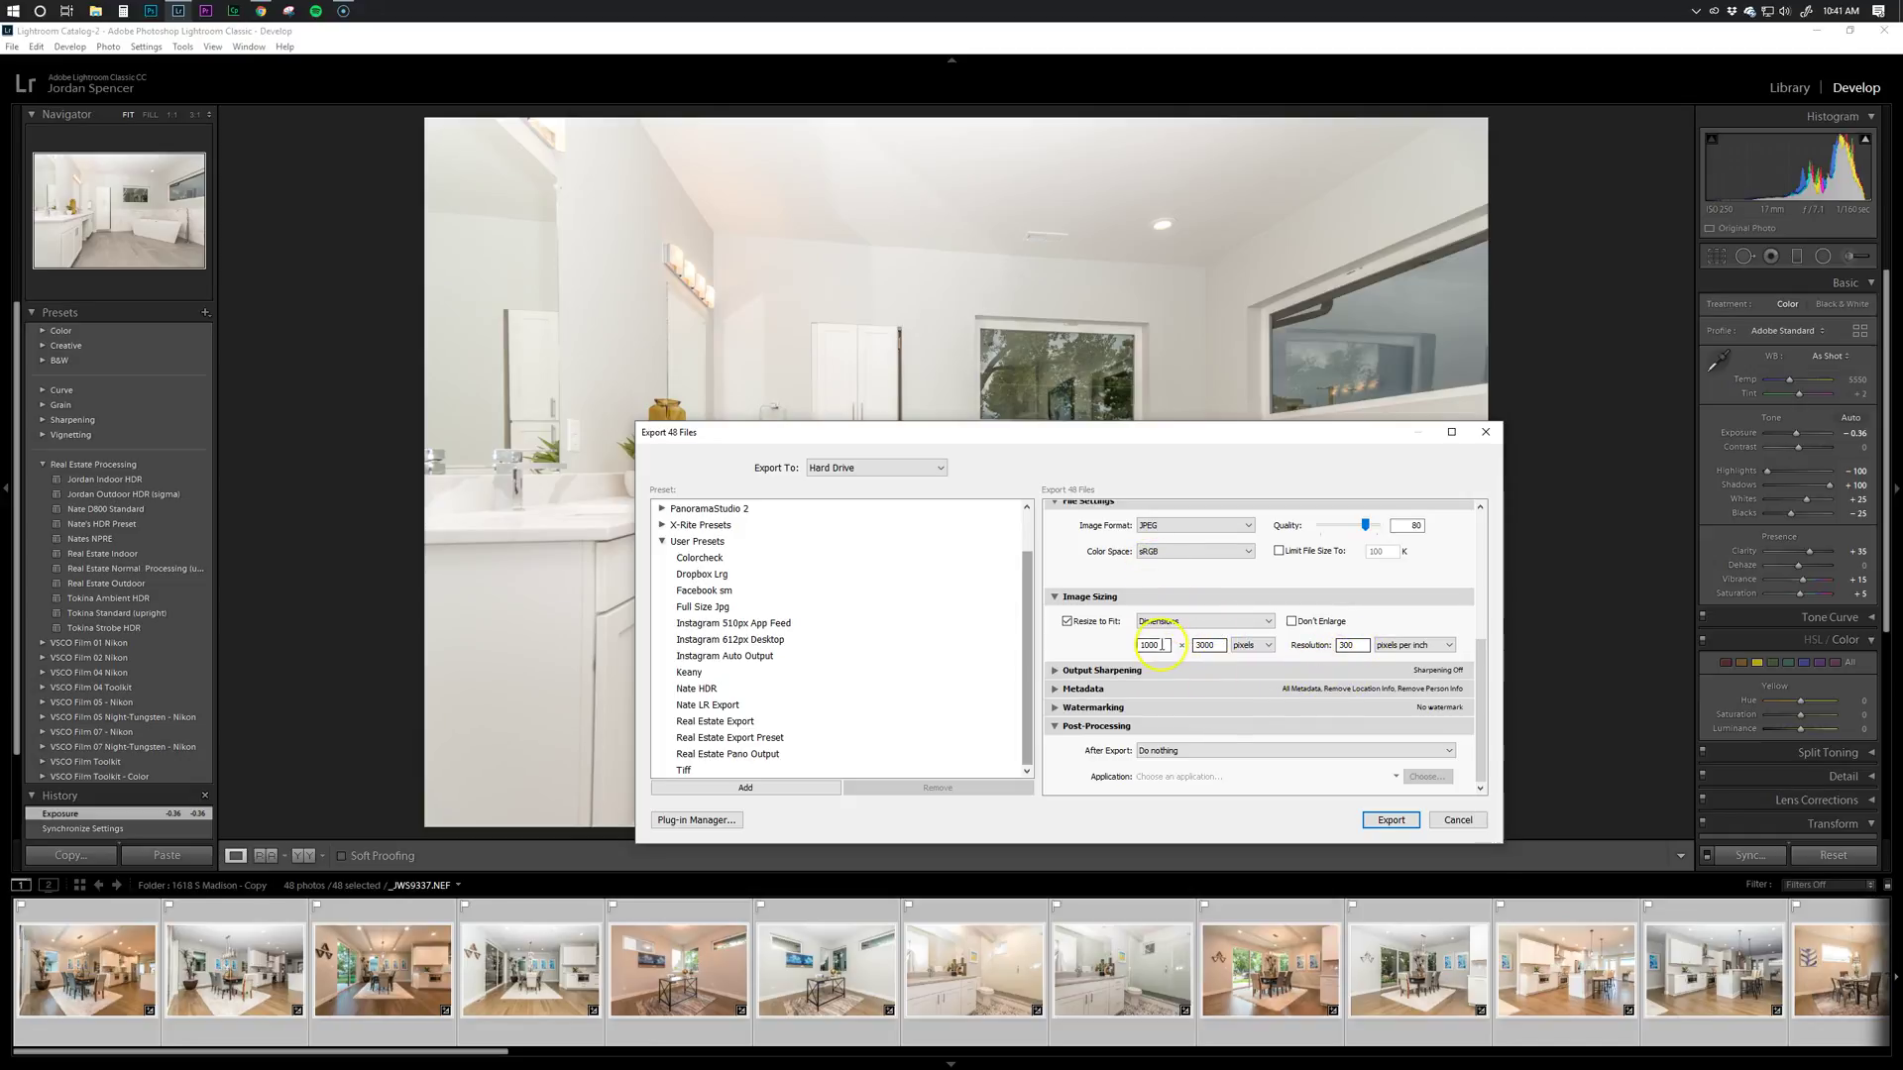
left_click(1201, 622)
left_click(1211, 671)
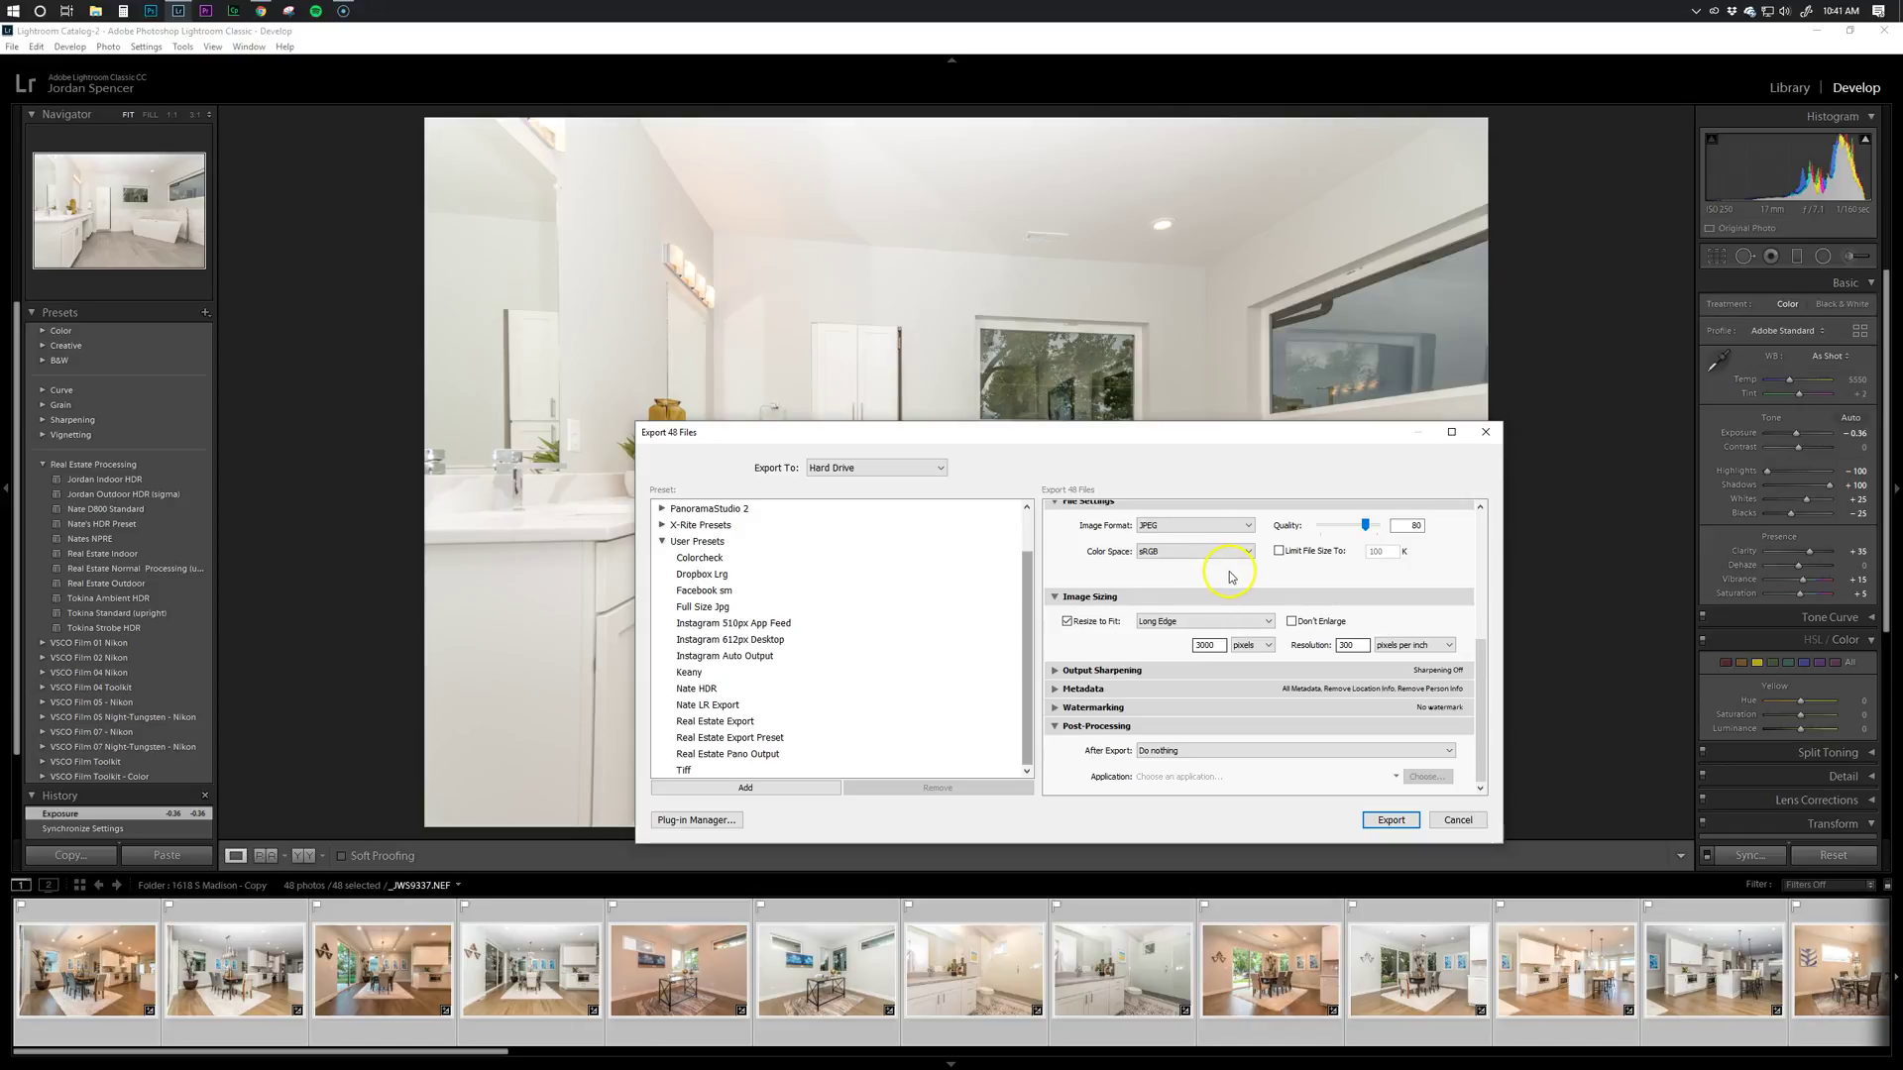
scroll(1286, 599, "up", 5)
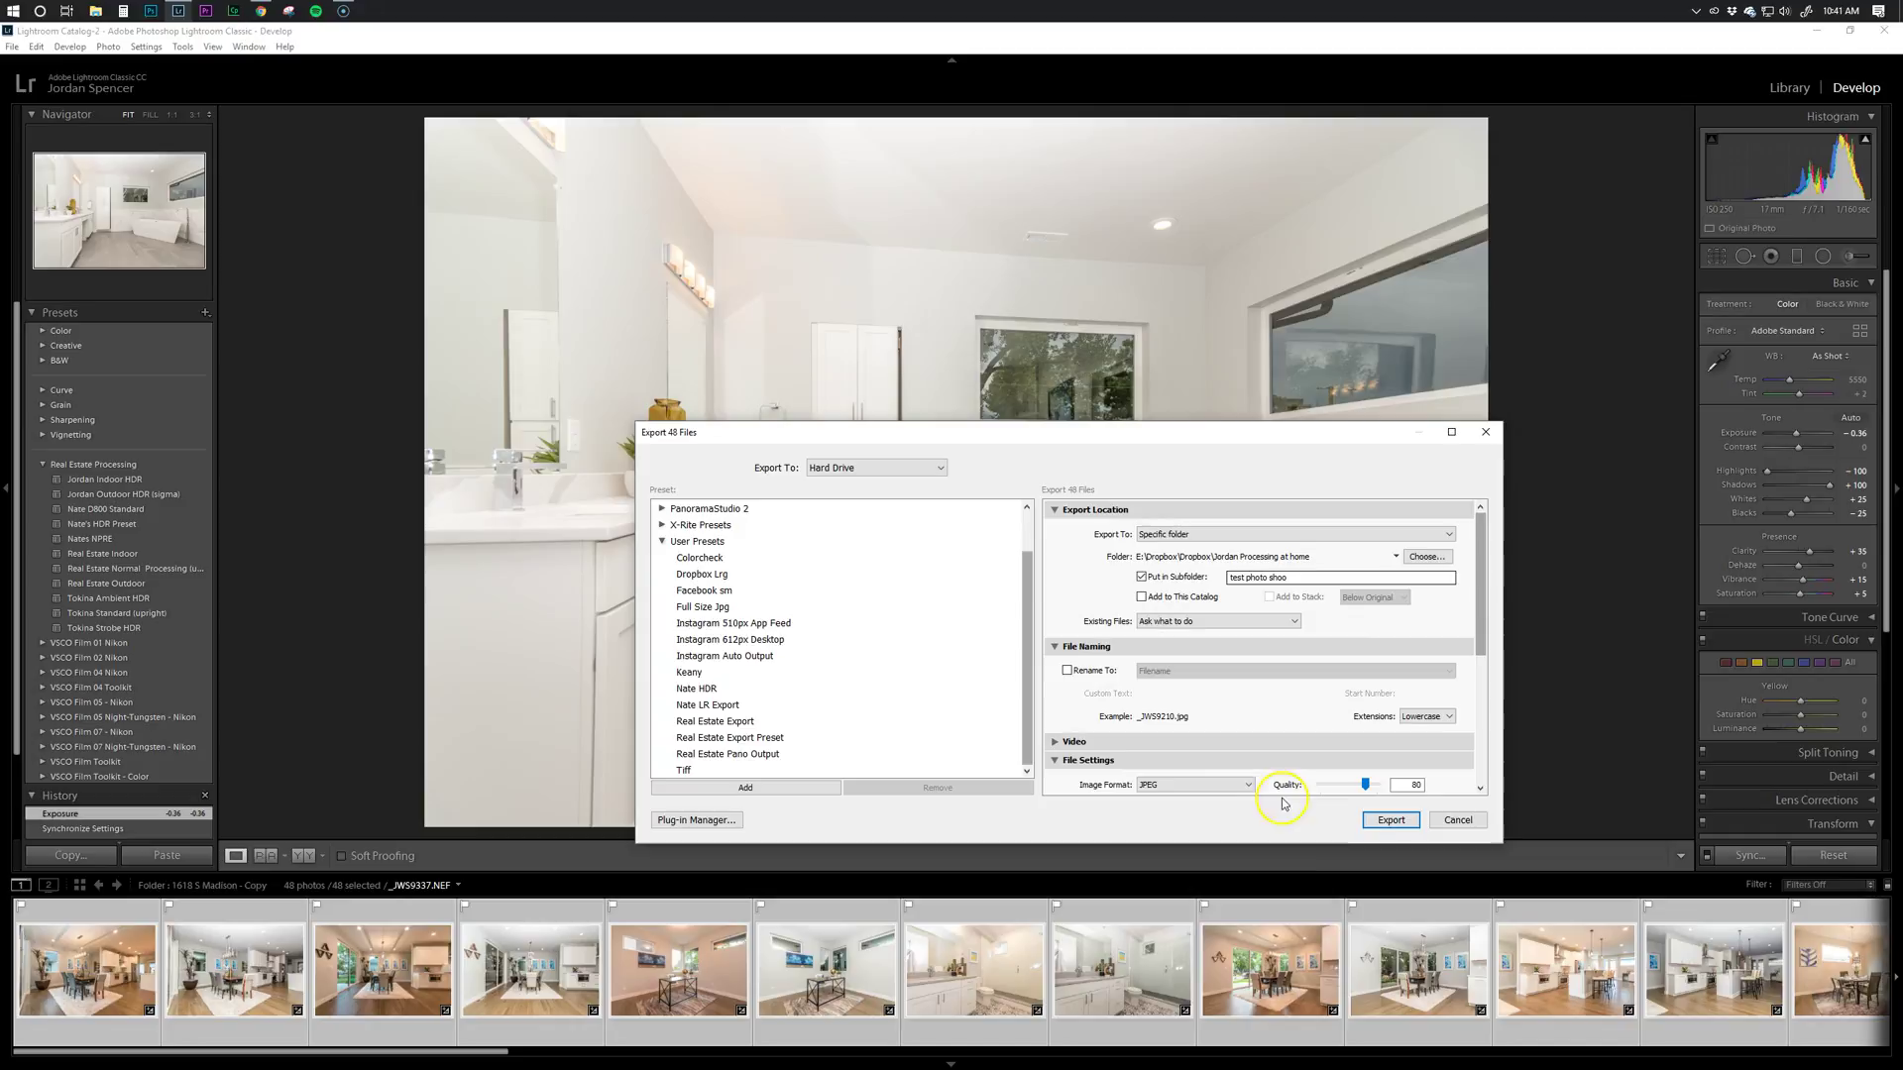
left_click(1390, 820)
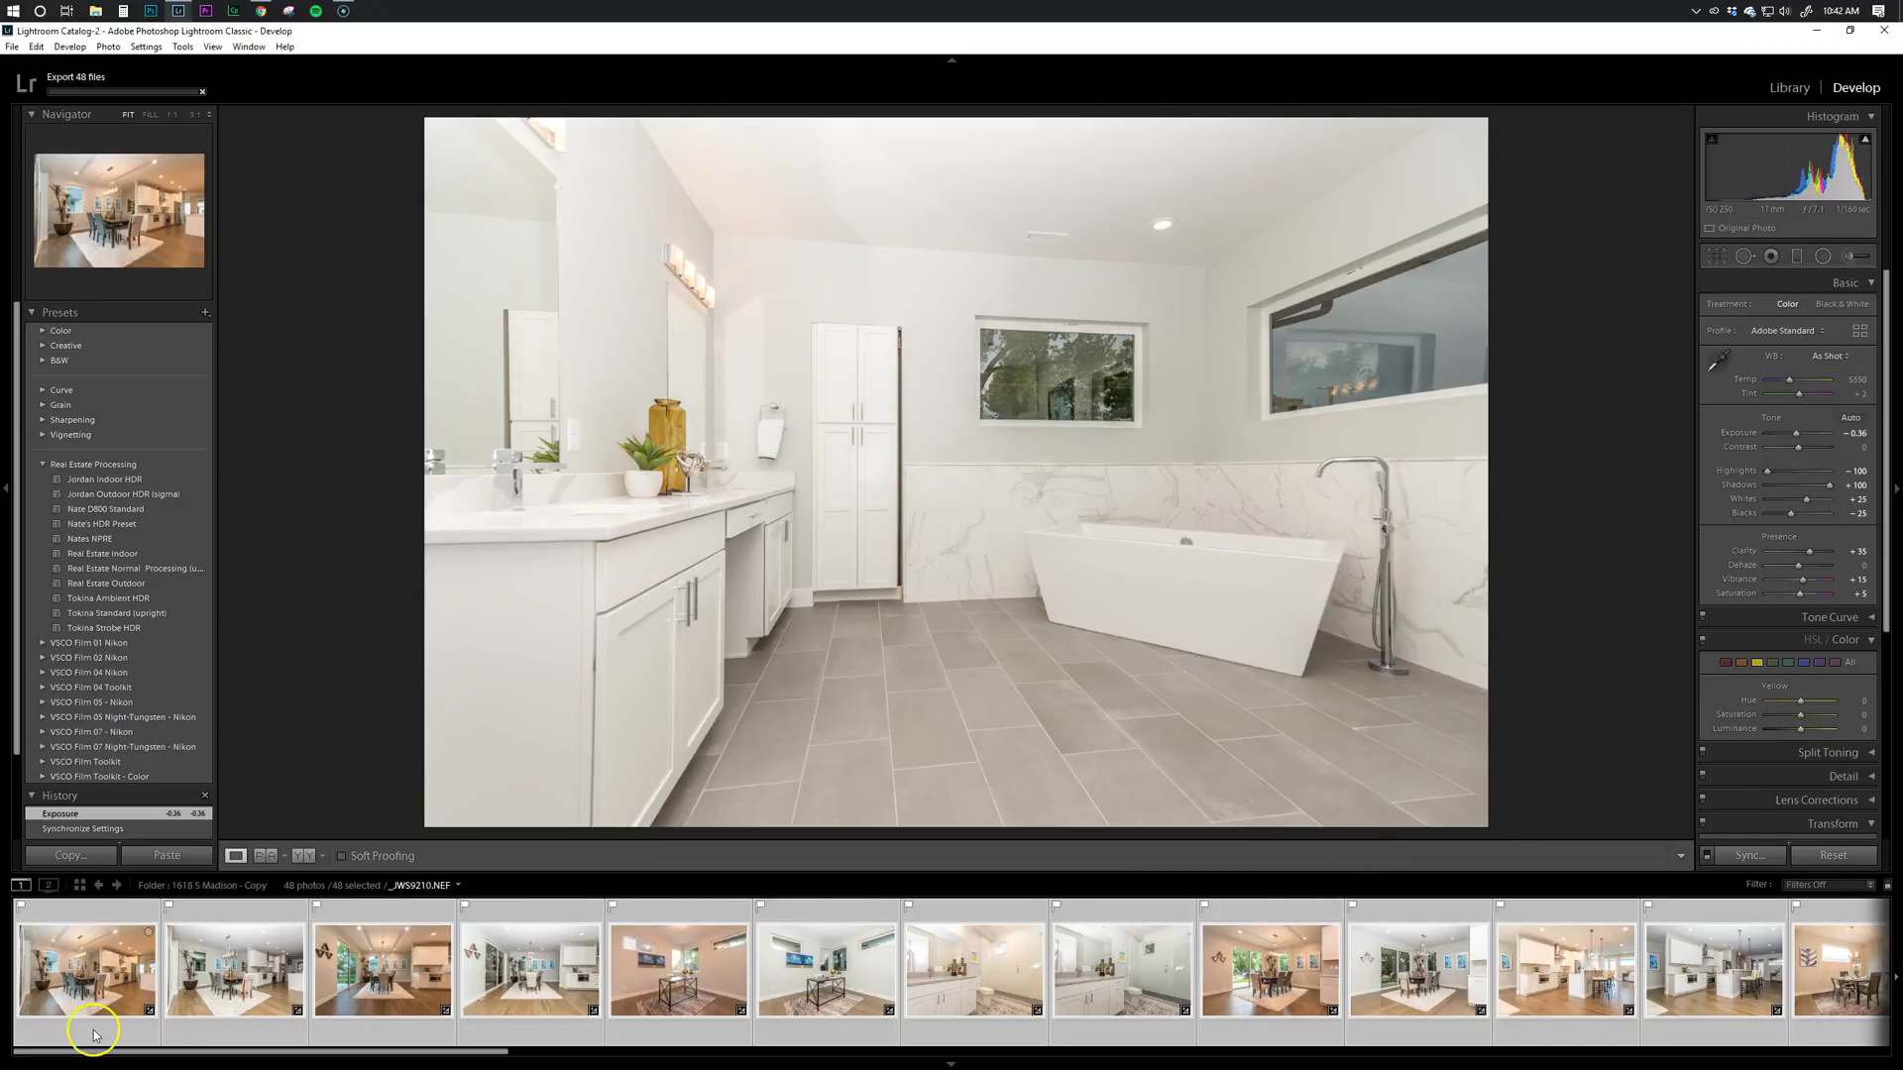